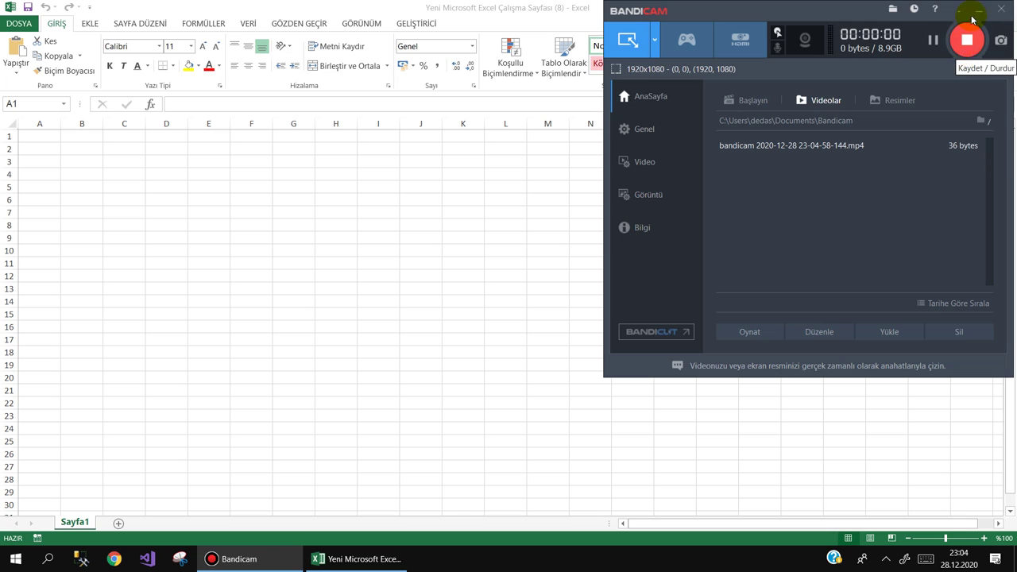
- Widen every column of the sheet to width 14, then adjust and restore row 1's height
left_click(959, 9)
left_click(256, 176)
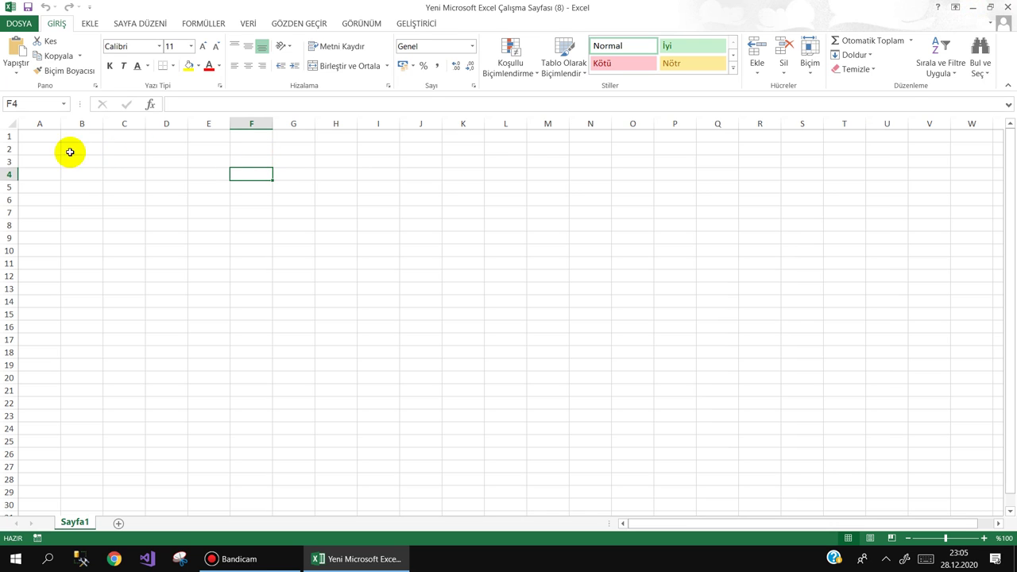
left_click(10, 124)
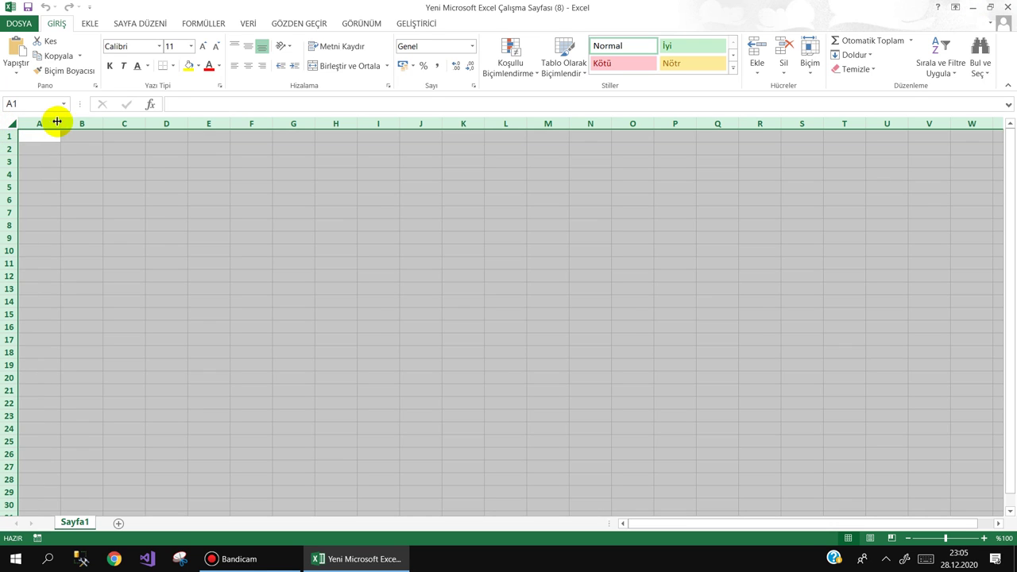
left_click_drag(57, 120, 88, 124)
left_click(111, 148)
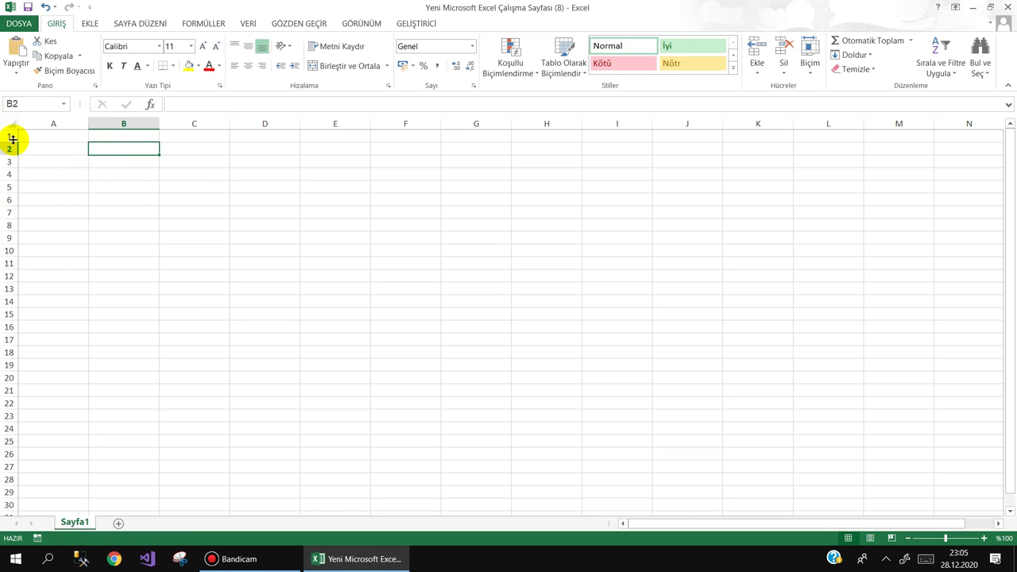
left_click_drag(12, 139, 12, 142)
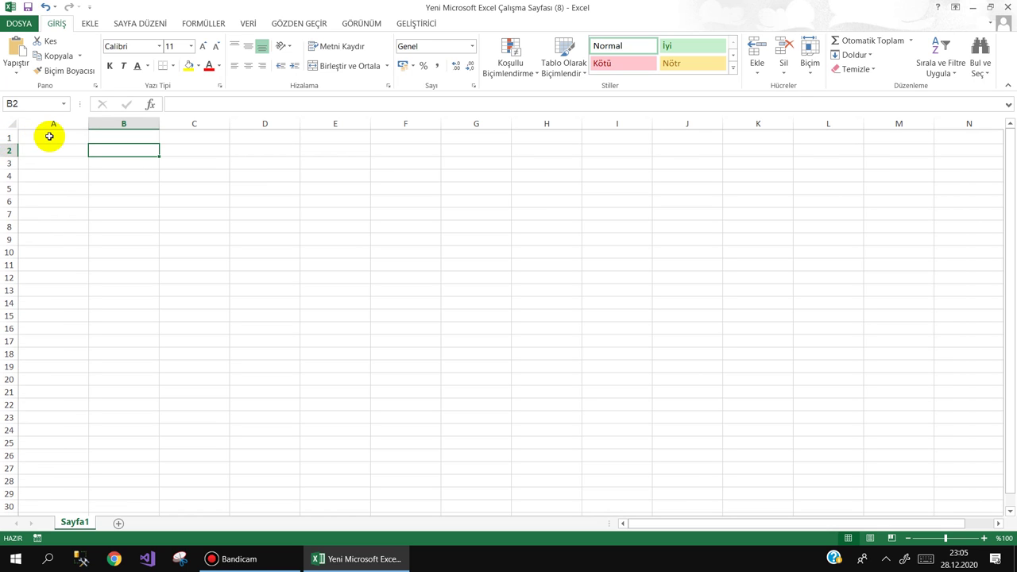
left_click(52, 136)
- Draw a thin rectangle bar across row 4, columns I–M, and copy it down to row 12
left_click(96, 24)
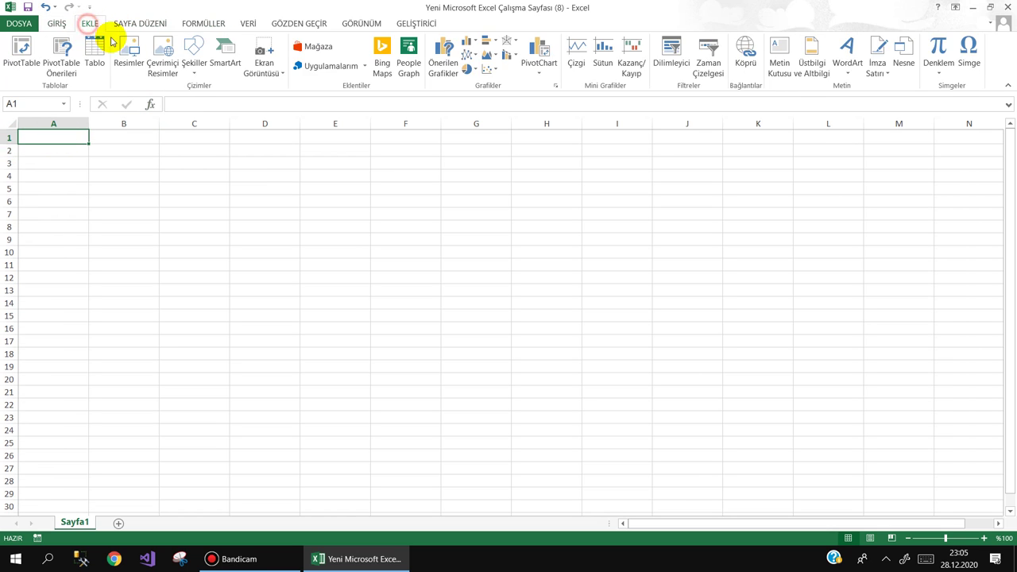
left_click(193, 74)
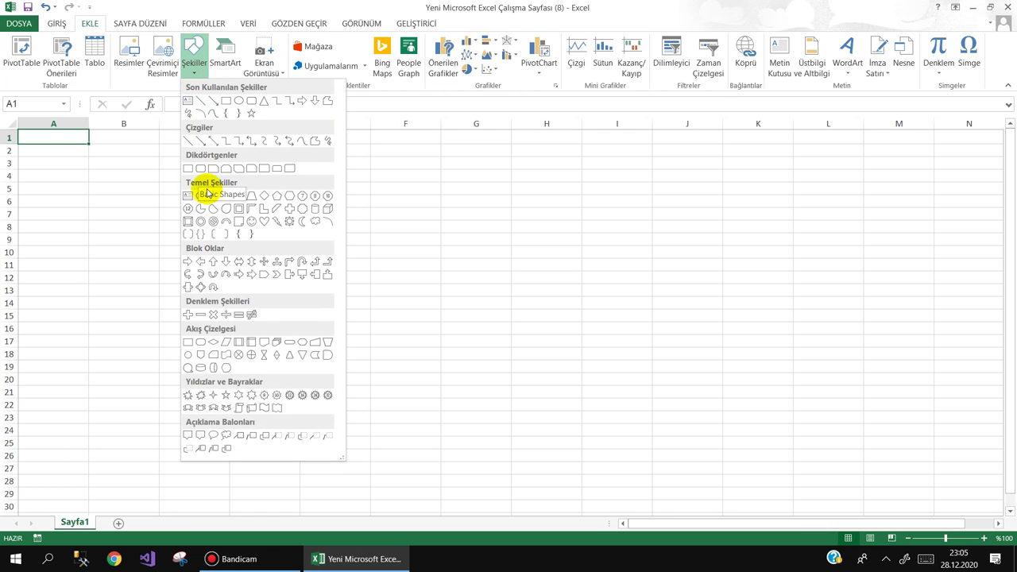
left_click(189, 166)
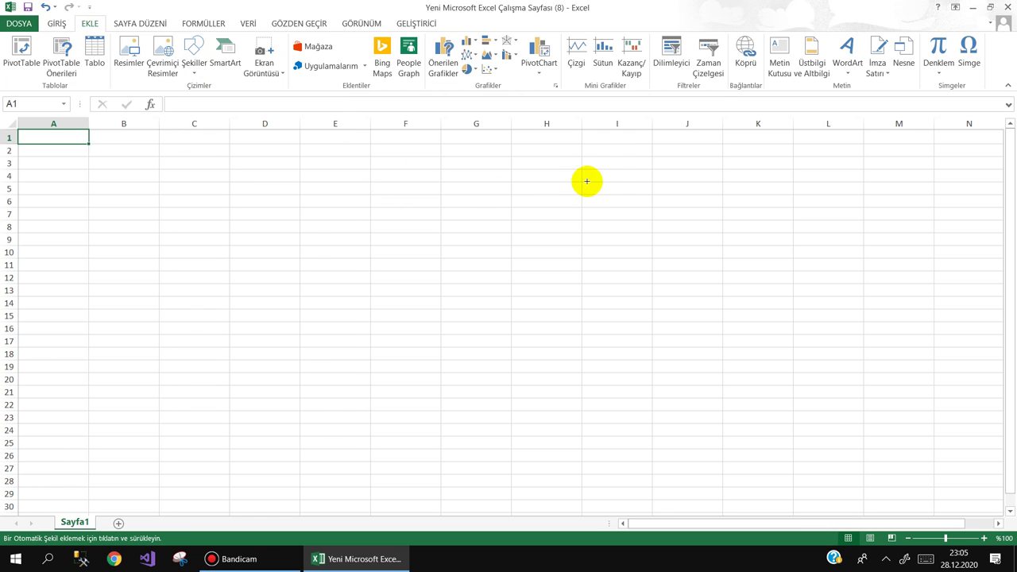
left_click_drag(584, 173, 929, 183)
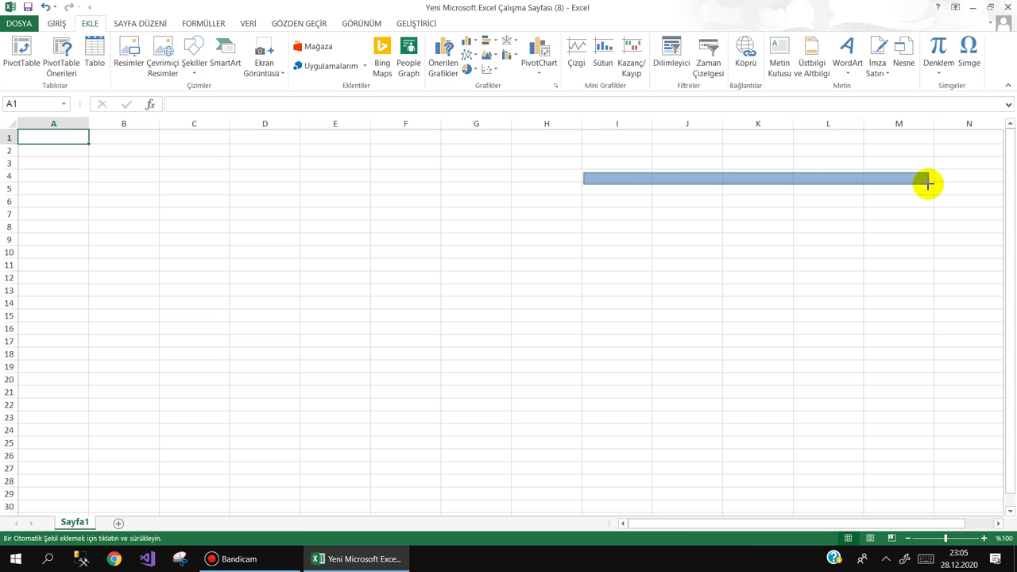
mouse_move(748, 178)
left_mouse_down()
mouse_move(752, 278)
mouse_move(738, 354)
mouse_move(307, 352)
left_mouse_up()
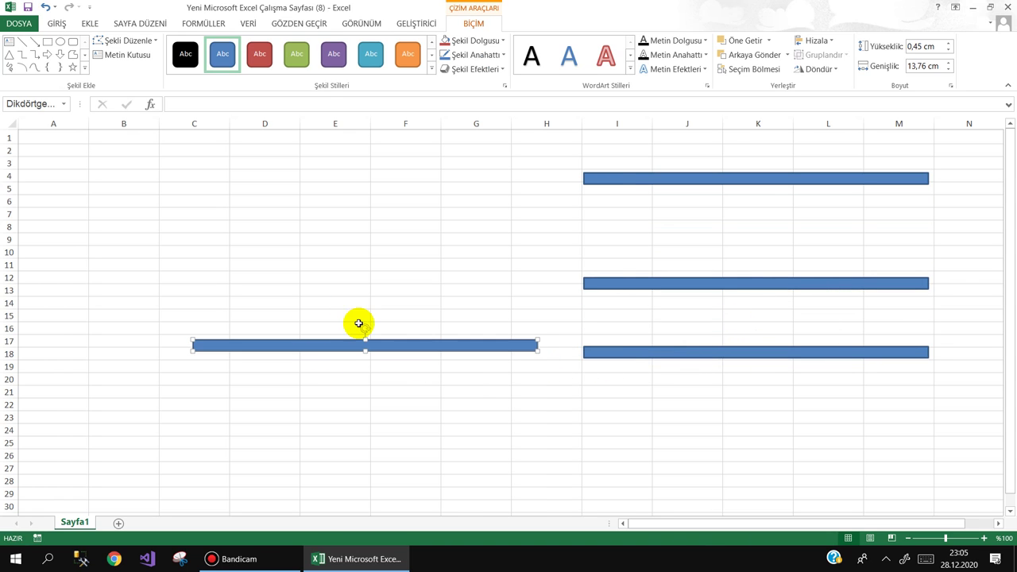
- Rotate a copied bar upright, shorten it, and set it at the frame's left end
left_click_drag(364, 326, 178, 348)
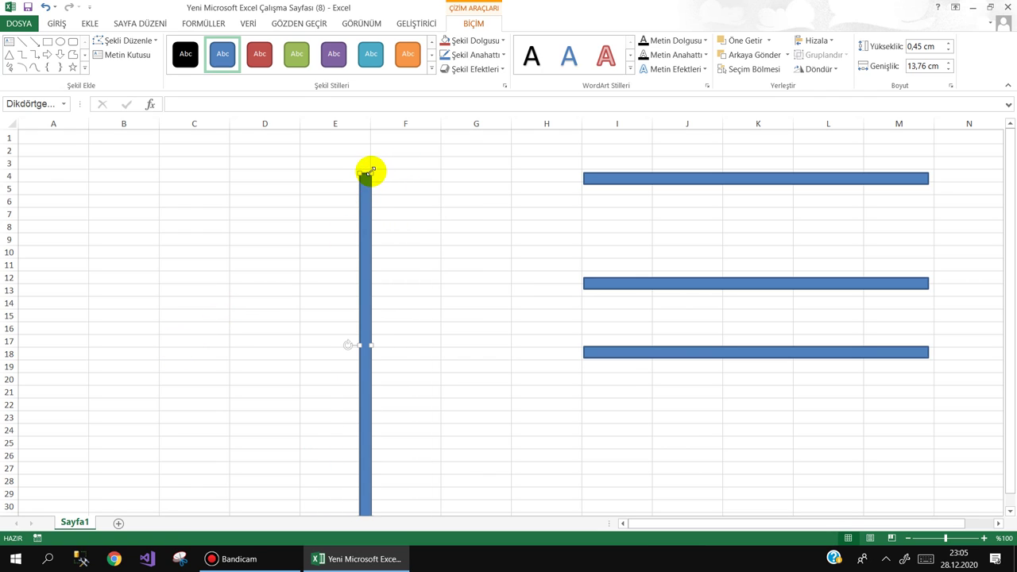
left_click_drag(372, 170, 369, 361)
left_click_drag(364, 413, 589, 227)
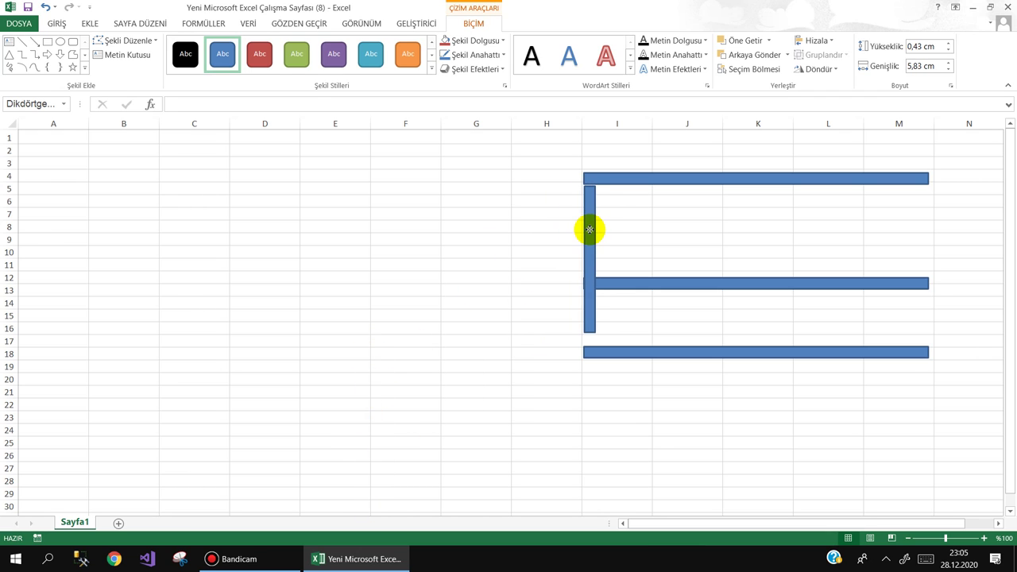
key("Down")
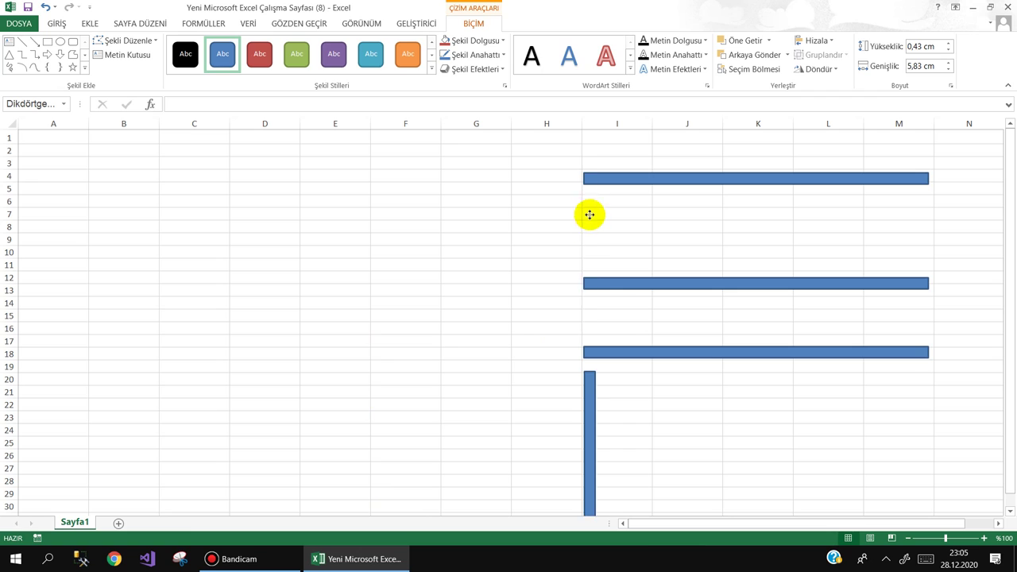
key("ctrl+z")
- Stretch the left upright to the bottom rail and copy it to the right end and column L
left_click(589, 227)
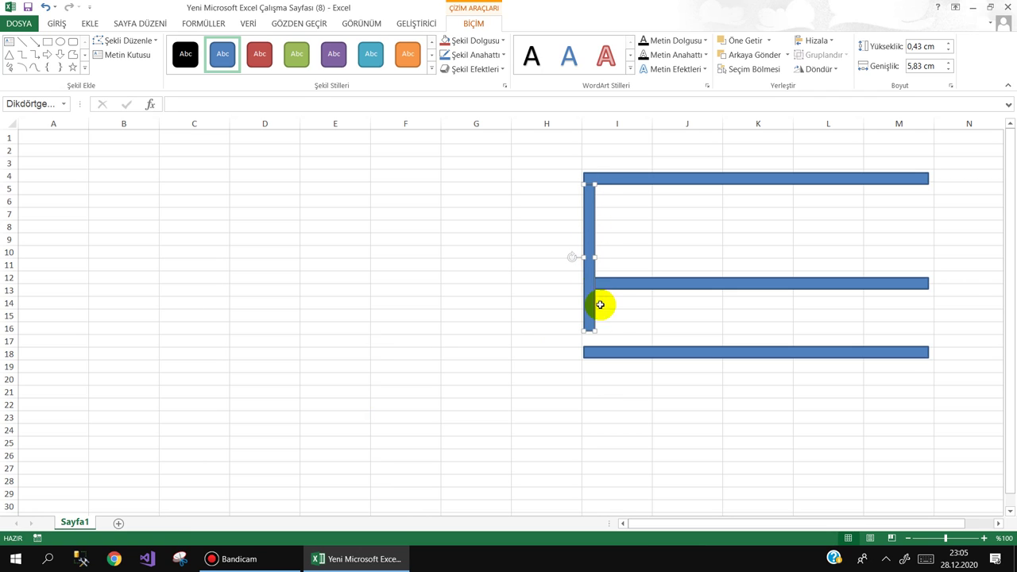
left_click_drag(592, 338, 595, 350)
left_click_drag(604, 316, 926, 312)
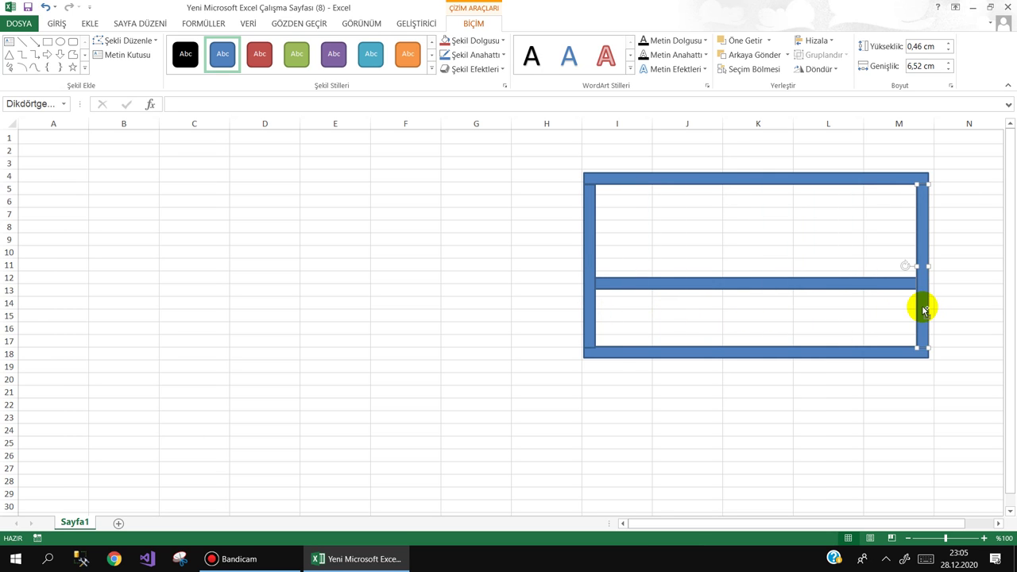
mouse_move(925, 313)
left_mouse_down()
mouse_move(667, 297)
mouse_move(674, 290)
left_mouse_up()
- Draw a thin rectangle, rotate it diagonally, and place it as a brace in the left upper bay
left_click(397, 227)
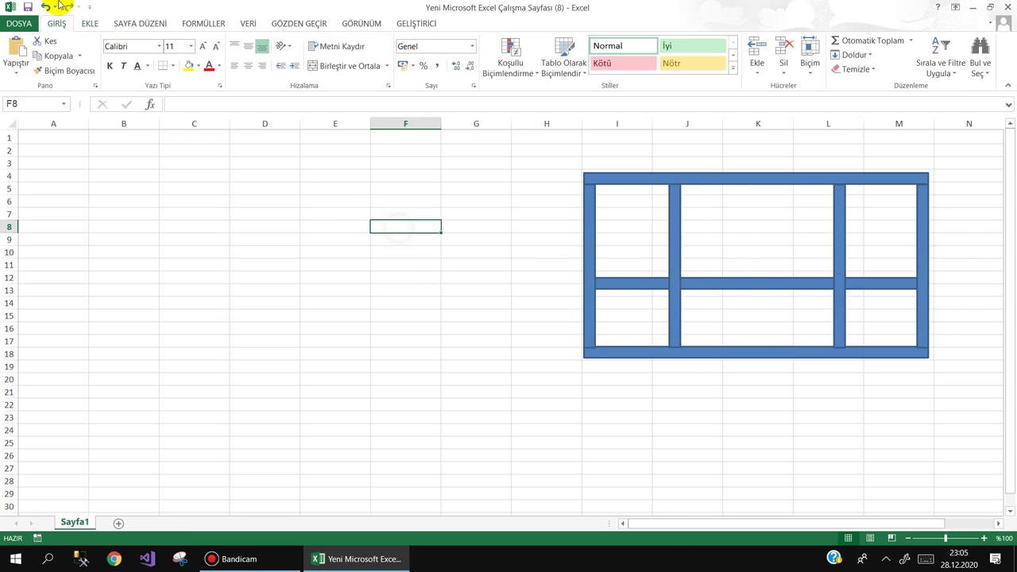
left_click(93, 23)
left_click(194, 57)
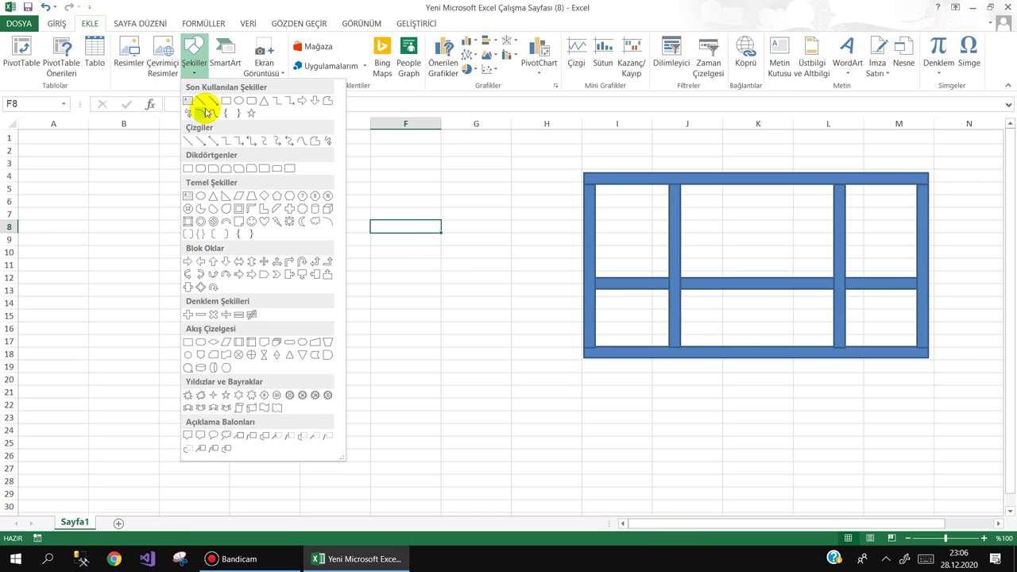
left_click(227, 102)
left_click_drag(256, 164, 441, 170)
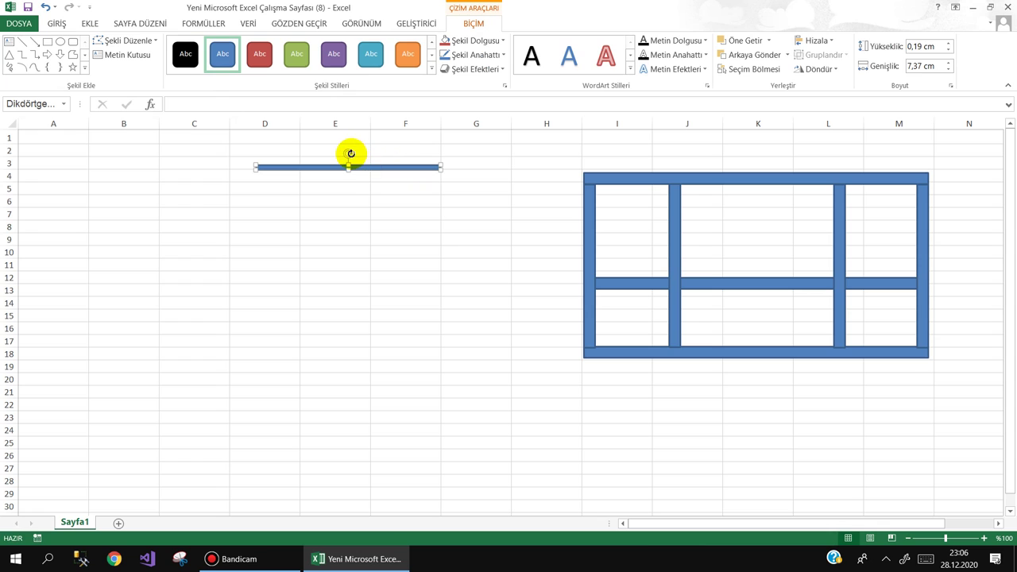
mouse_move(351, 154)
left_mouse_down()
mouse_move(361, 150)
mouse_move(390, 199)
mouse_move(468, 274)
mouse_move(409, 233)
mouse_move(654, 221)
left_mouse_up()
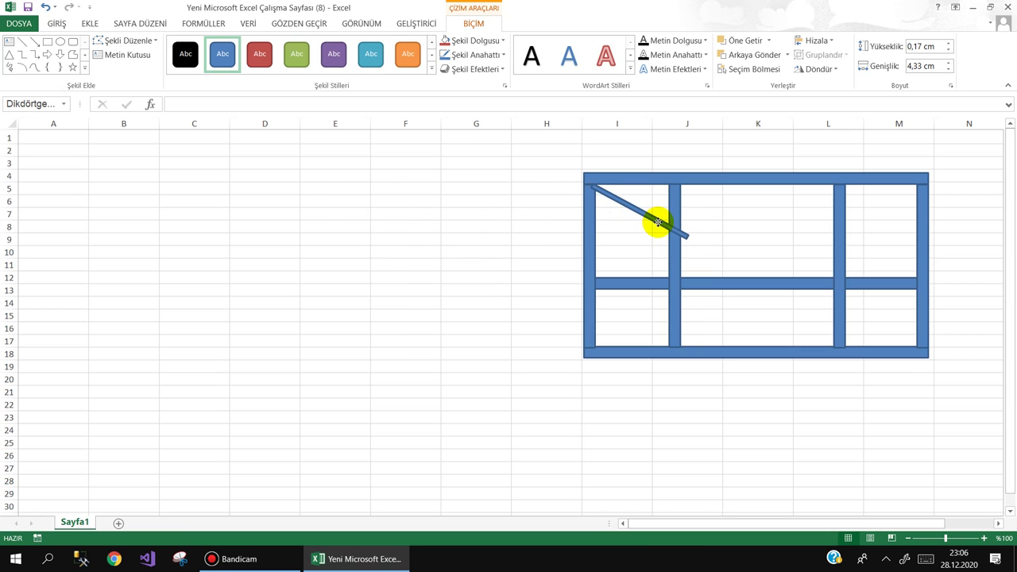
mouse_move(654, 224)
left_mouse_down()
mouse_move(673, 231)
mouse_move(645, 243)
mouse_move(604, 221)
mouse_move(615, 213)
mouse_move(623, 261)
left_mouse_up()
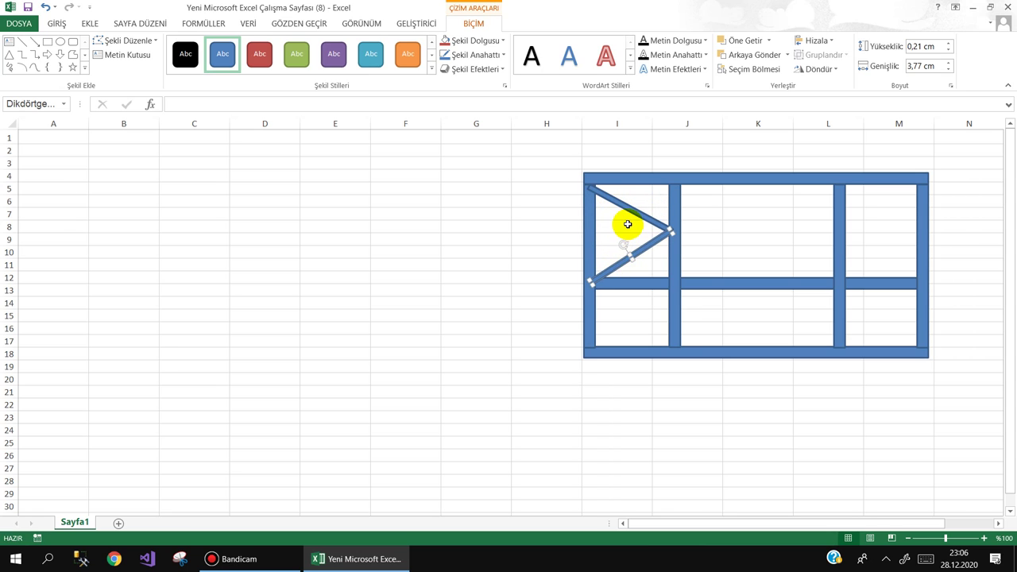
- Copy the brace pair to the right bay, group it, and flip it to face left
left_click_drag(642, 216, 887, 230)
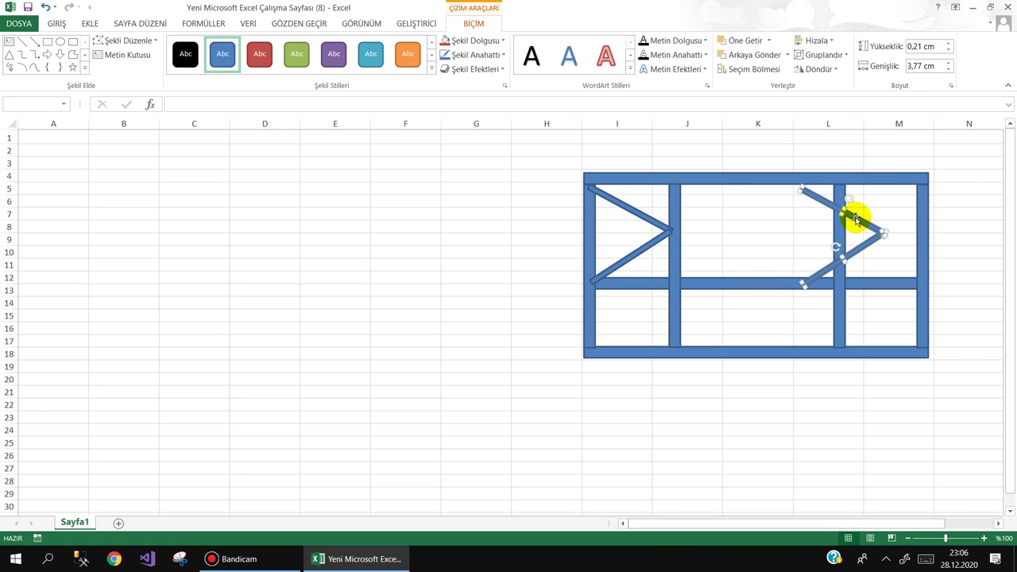
right_click(857, 220)
mouse_move(895, 293)
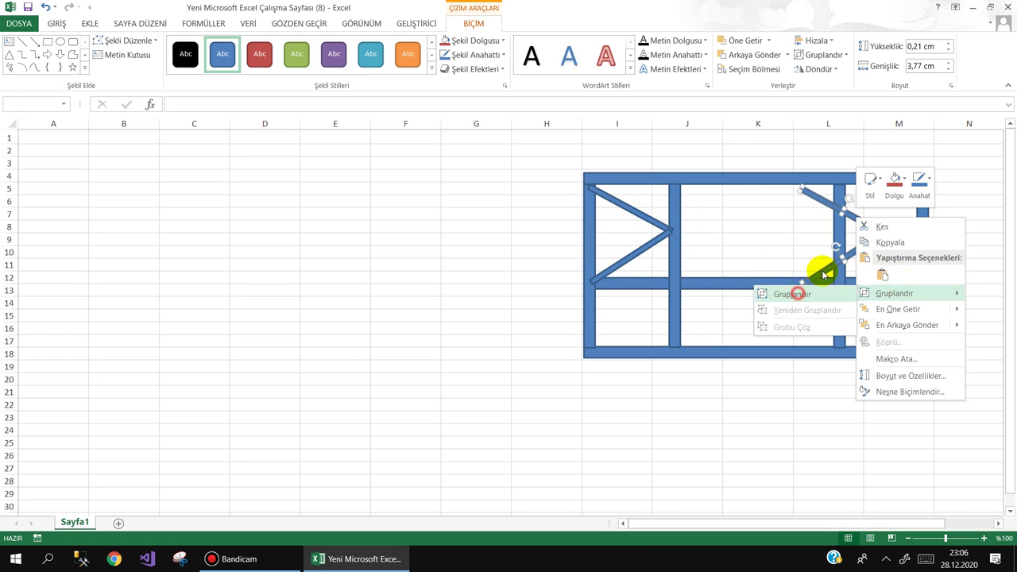
left_click(794, 294)
mouse_move(897, 236)
left_mouse_down()
mouse_move(704, 237)
mouse_move(859, 245)
left_mouse_up()
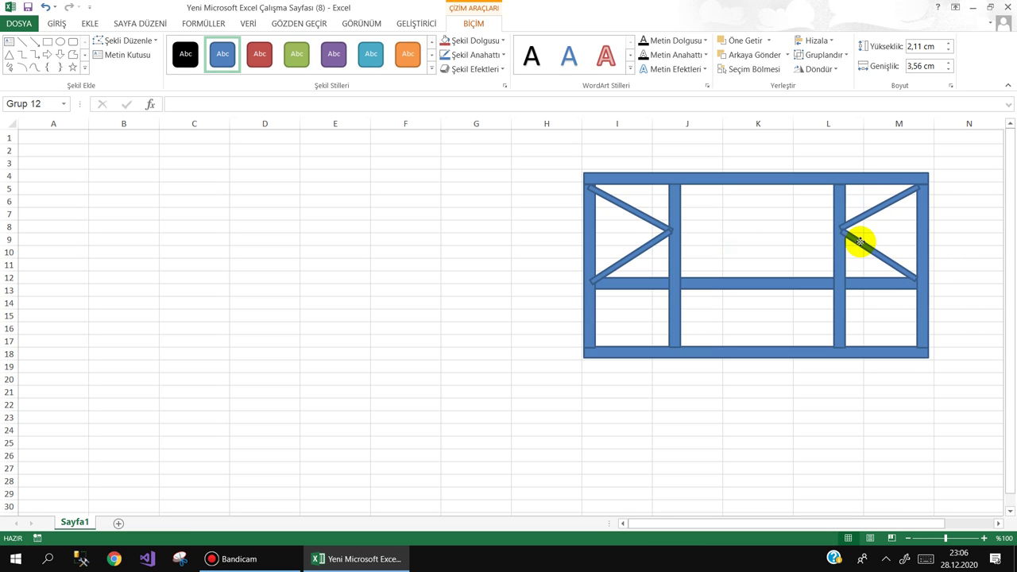
left_click_drag(859, 246, 858, 243)
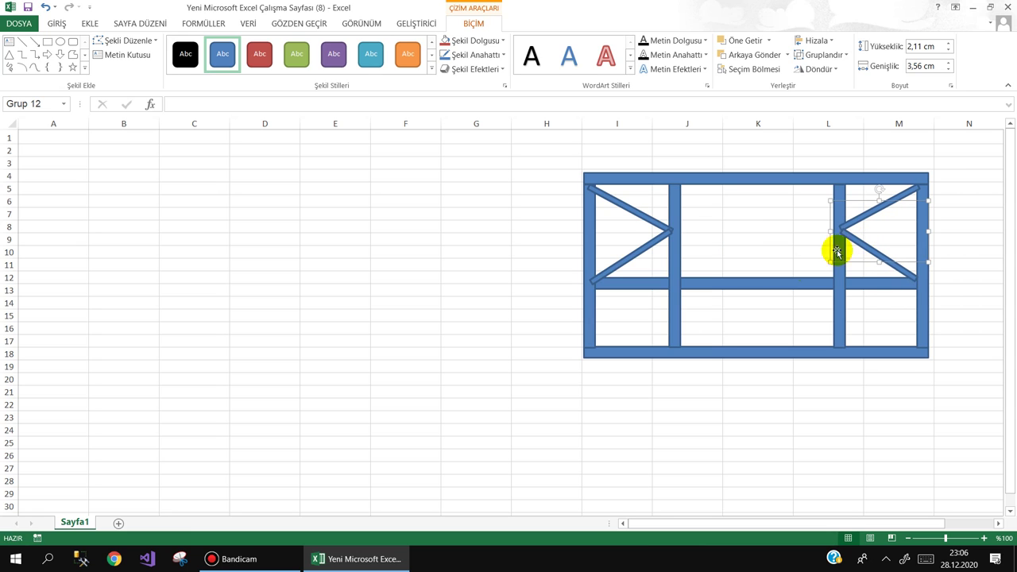
left_click(420, 248)
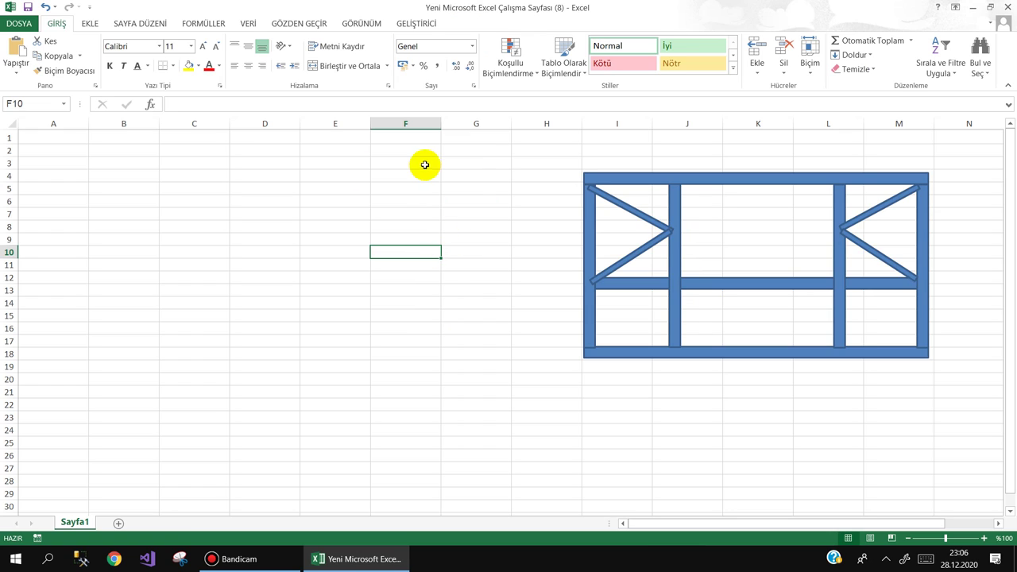
- Narrow columns A–D one by one, after trying and undoing a sheet-wide 7,44 width
left_click(12, 123)
left_click_drag(88, 122, 56, 122)
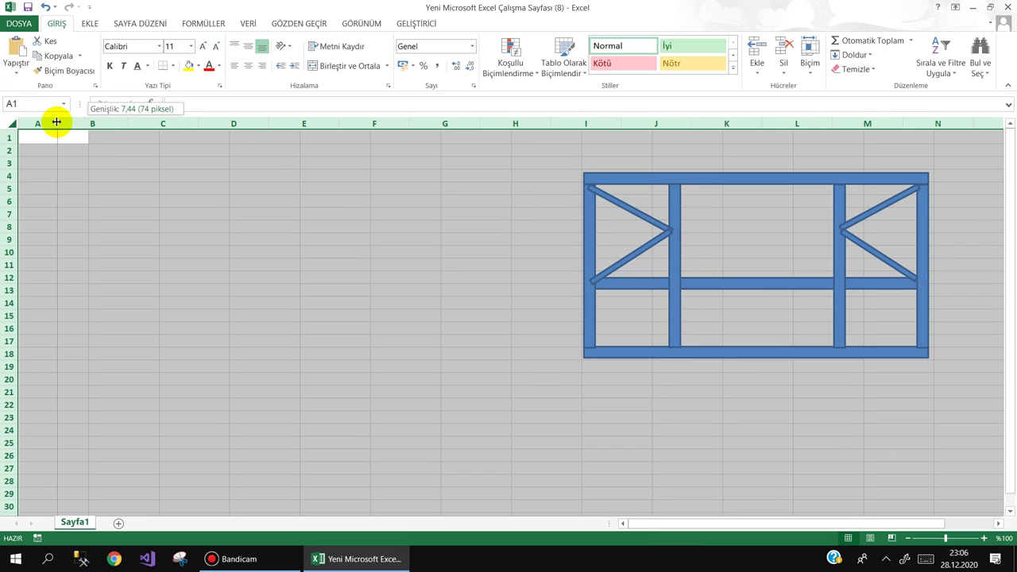
left_click(137, 175)
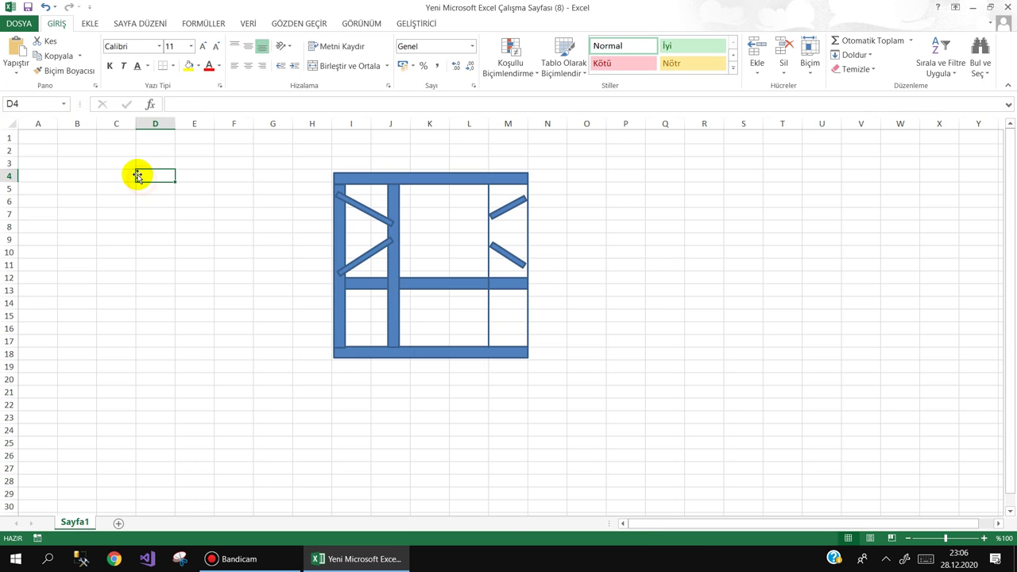
key("ctrl+z")
left_click(343, 228)
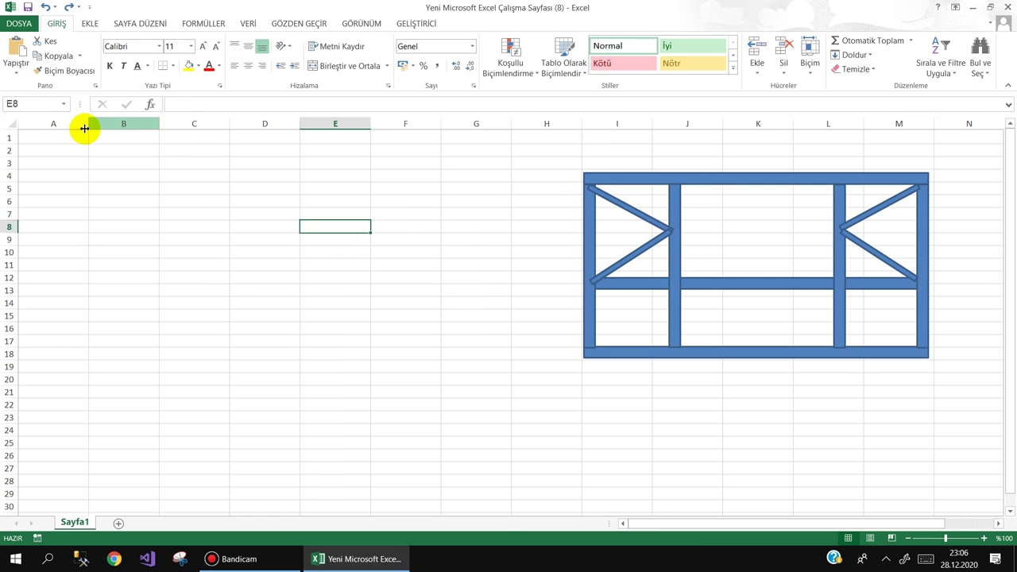
left_click_drag(88, 124, 64, 124)
left_click_drag(135, 124, 101, 124)
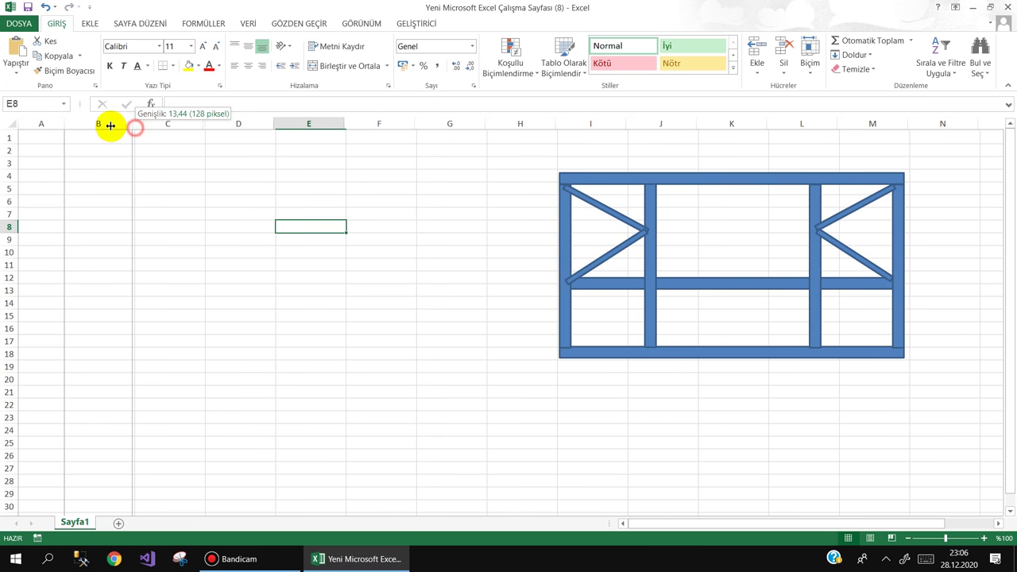
left_click_drag(171, 124, 150, 124)
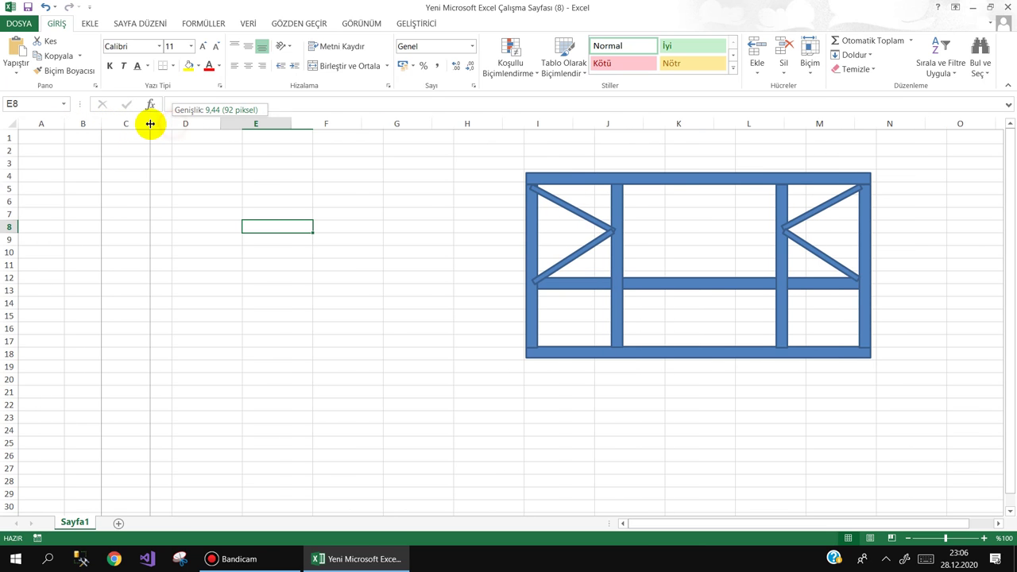
left_click_drag(222, 124, 200, 124)
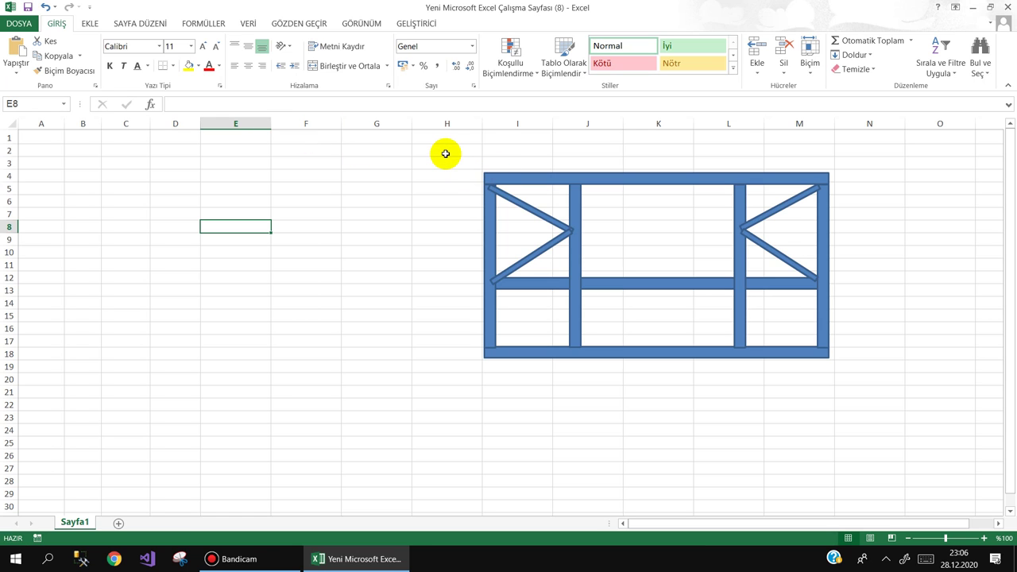
key("ctrl+a")
left_click(442, 181)
- Select all frame shapes, group them into one drawing, and move it into place
left_click(504, 179)
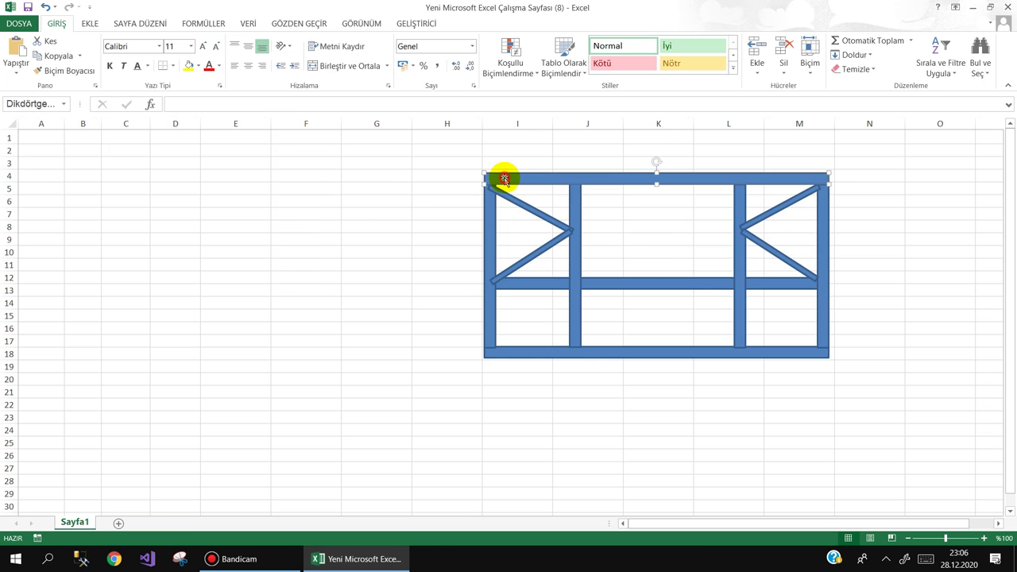
key("ctrl+a")
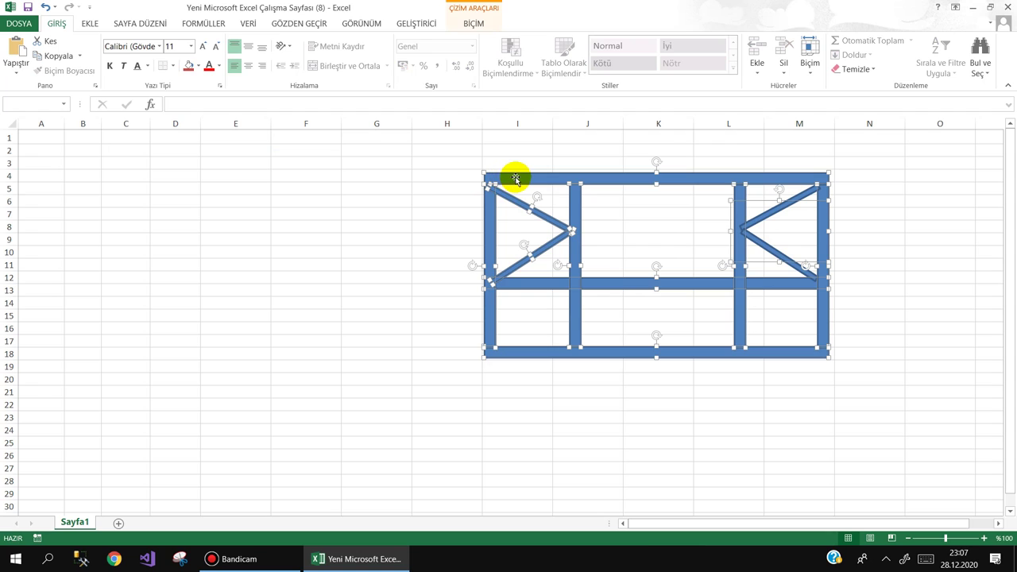
right_click(600, 177)
mouse_move(651, 252)
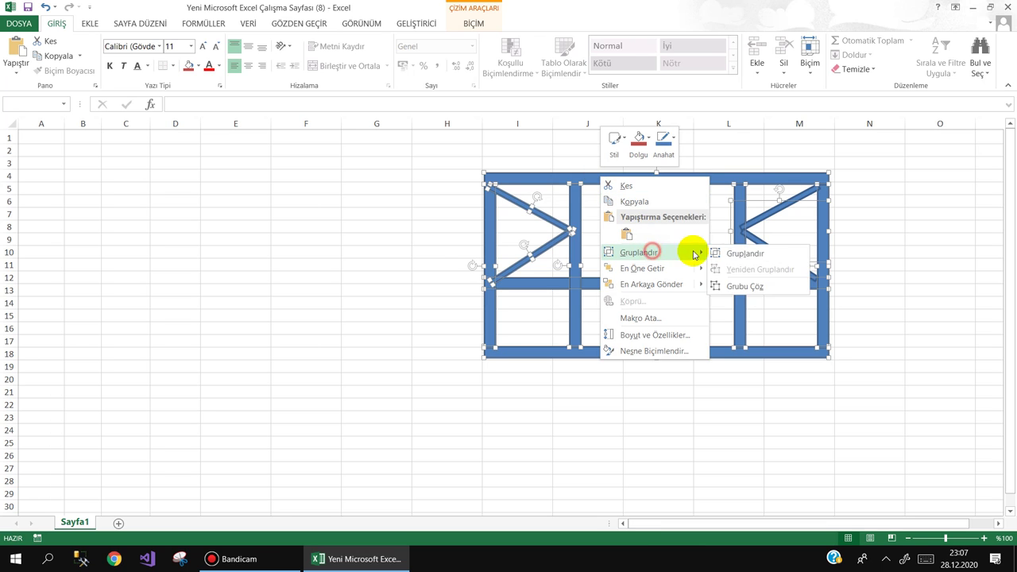
left_click(741, 253)
mouse_move(606, 177)
left_mouse_down()
mouse_move(603, 197)
mouse_move(585, 199)
left_mouse_up()
- Draw a rectangle covering the whole frame and fill it light blue
left_click(183, 213)
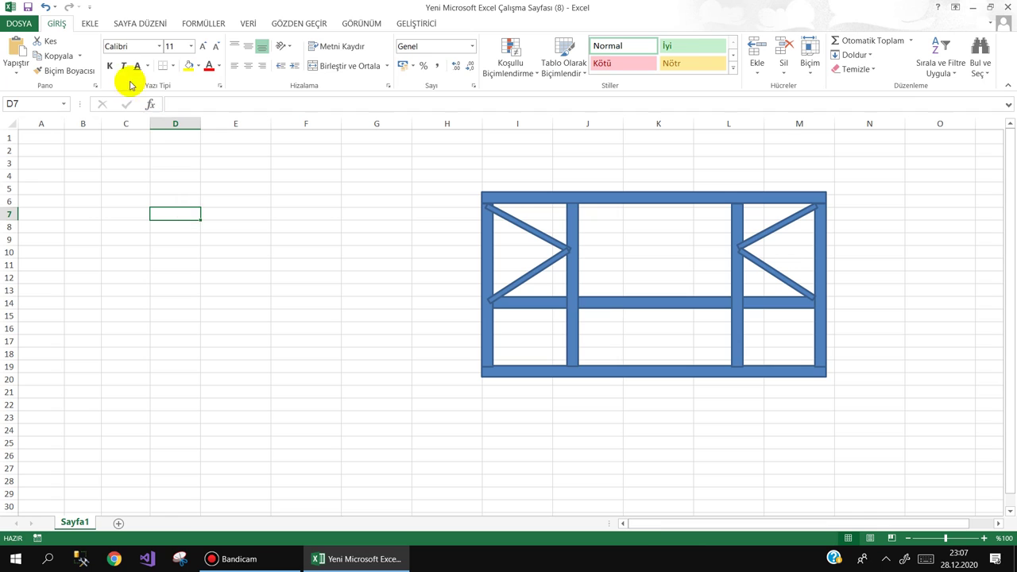
left_click(88, 24)
left_click(193, 57)
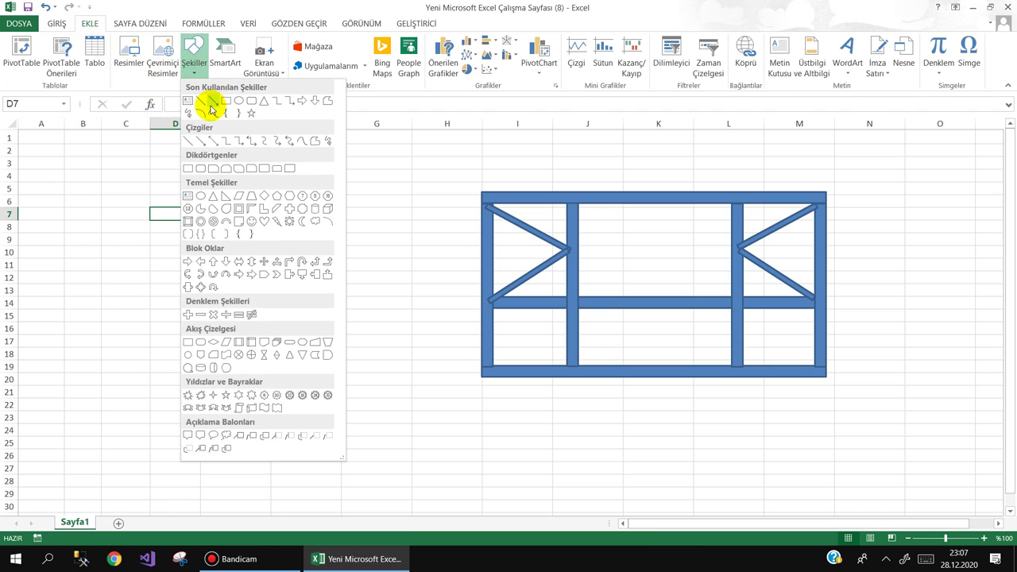
left_click(224, 102)
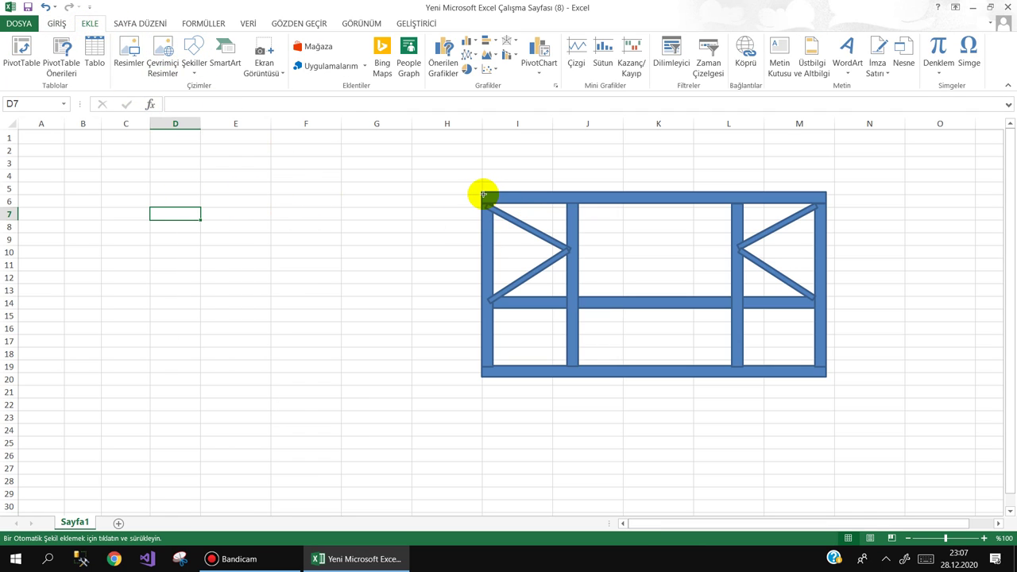
left_click_drag(482, 193, 826, 374)
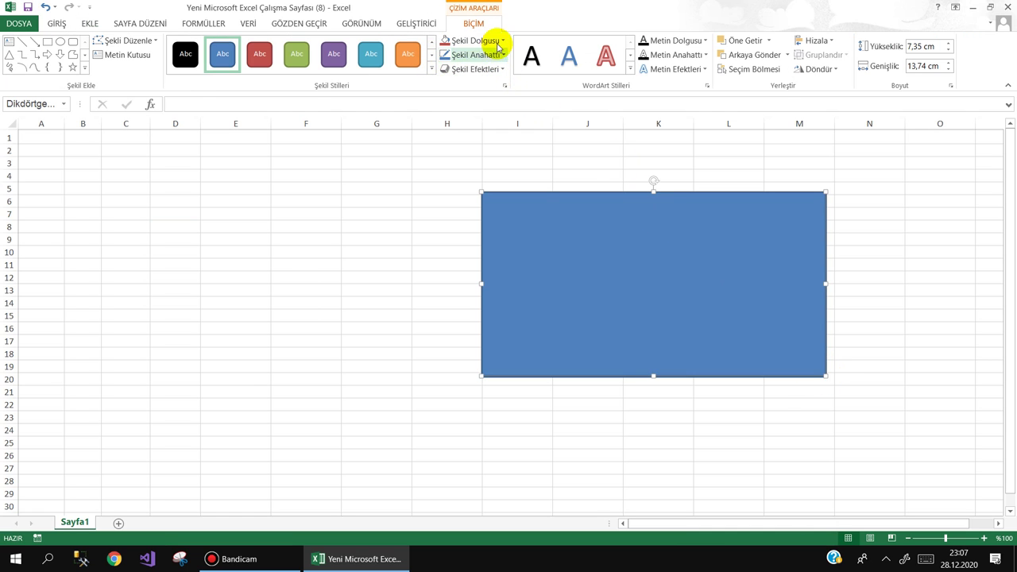
left_click(501, 39)
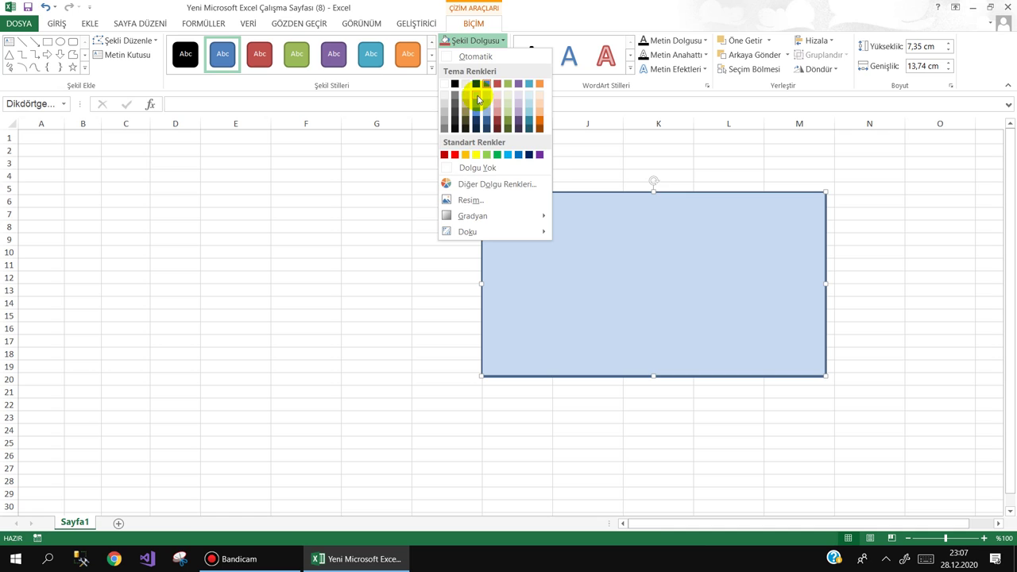
left_click(477, 101)
- Send the panel behind the frame, group them, move the drawing right, and narrow column E
right_click(569, 236)
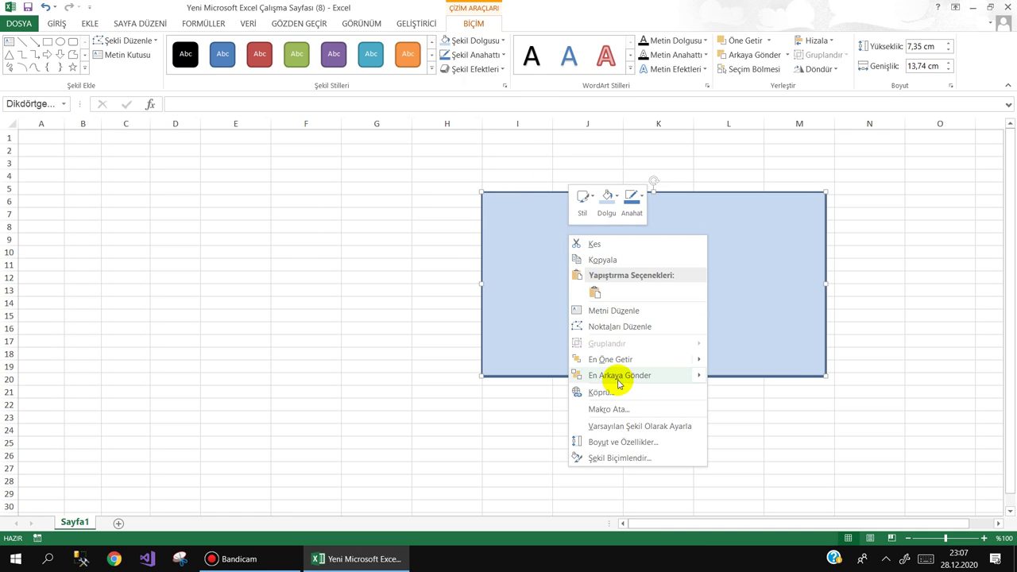
left_click(618, 375)
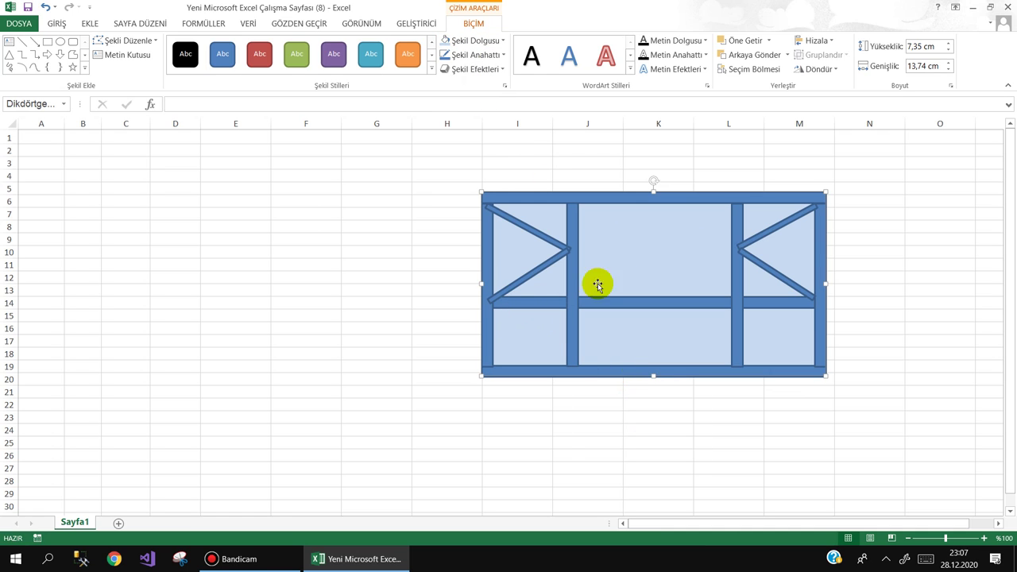
left_click(603, 199, "shift")
right_click(603, 198)
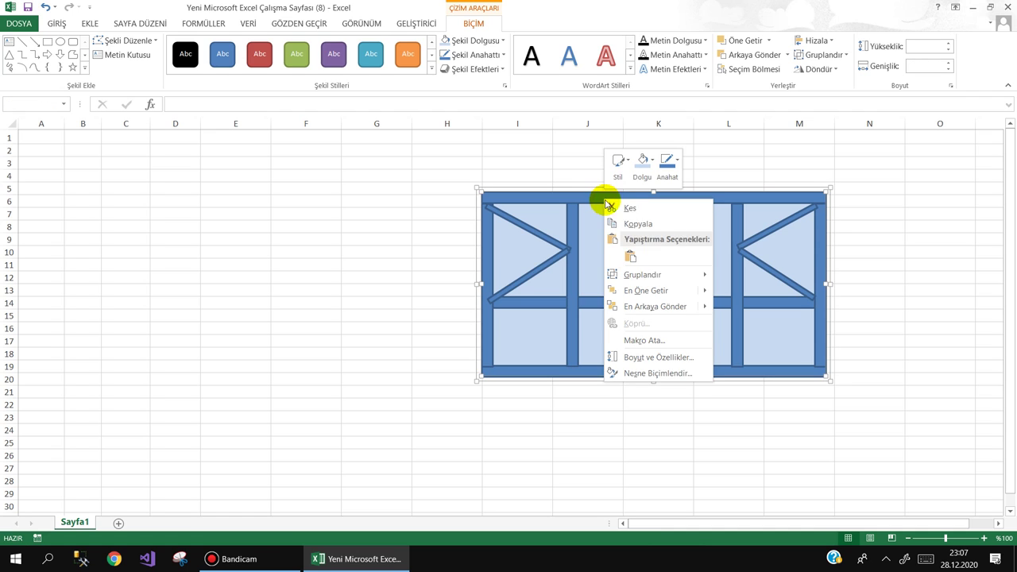
left_click(733, 273)
mouse_move(673, 231)
left_mouse_down()
mouse_move(806, 204)
mouse_move(836, 251)
left_mouse_up()
left_click_drag(263, 119, 252, 119)
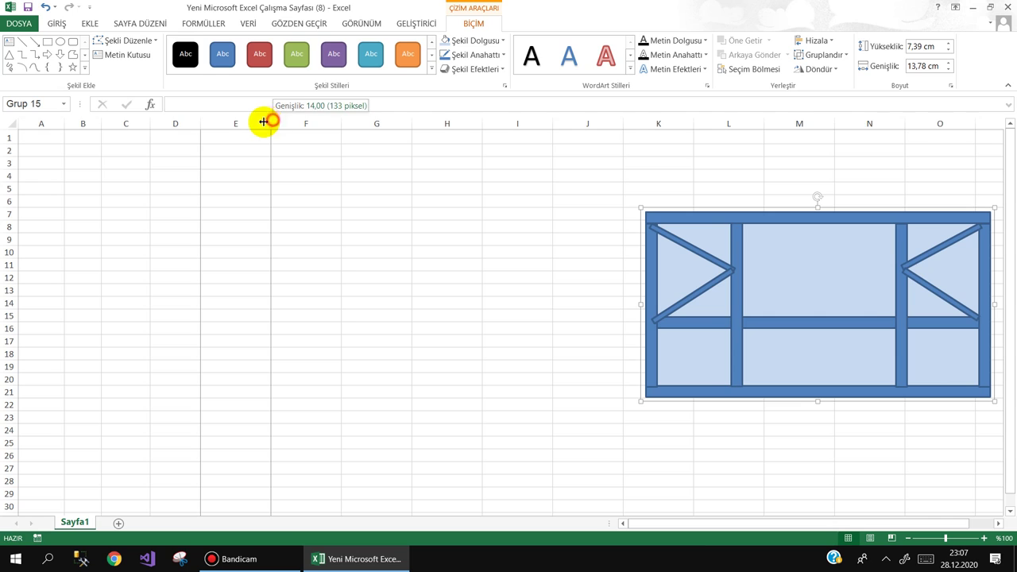
left_click(41, 136)
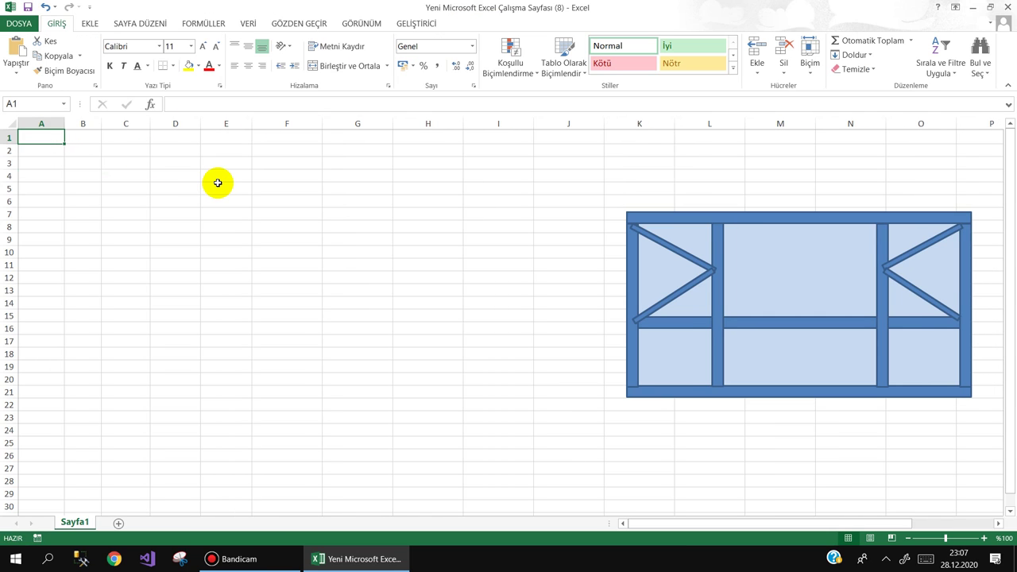
- Enter headers BOY, BOY K., EN, EN K., AÇILAN and METRETÜL across A1–F1
type("bo")
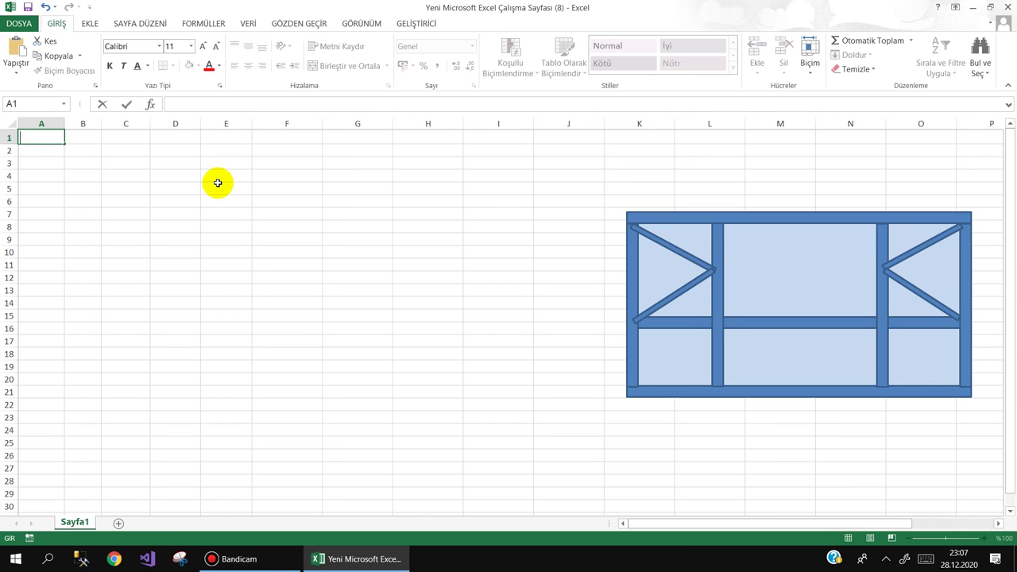
key("Right")
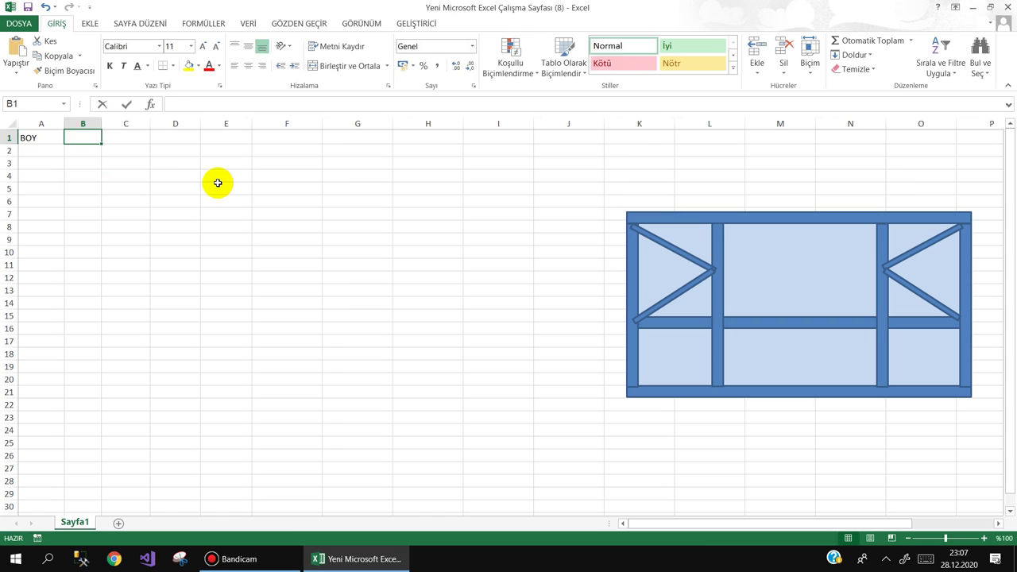
type("BOY K.")
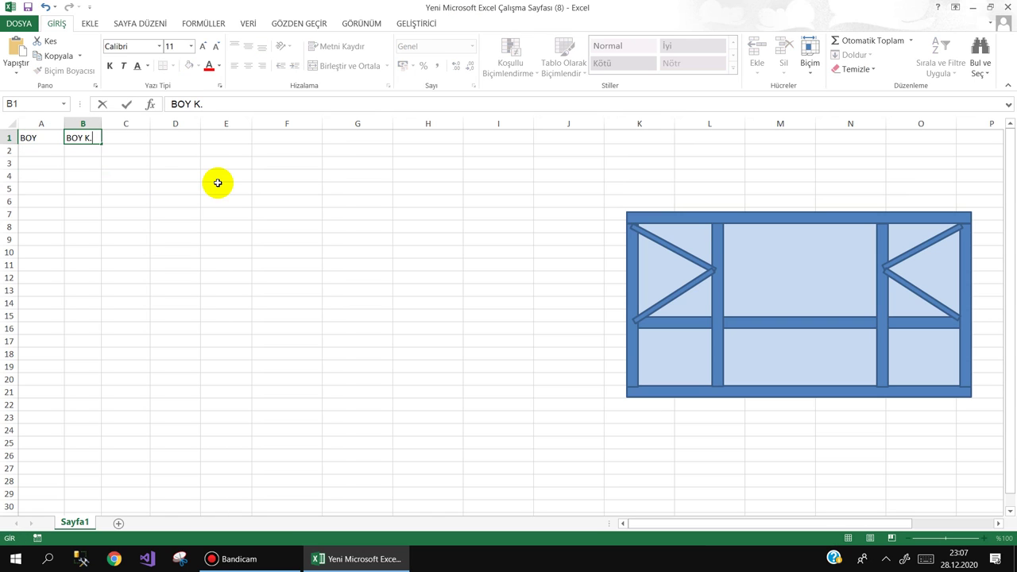
key("Right")
type("EN")
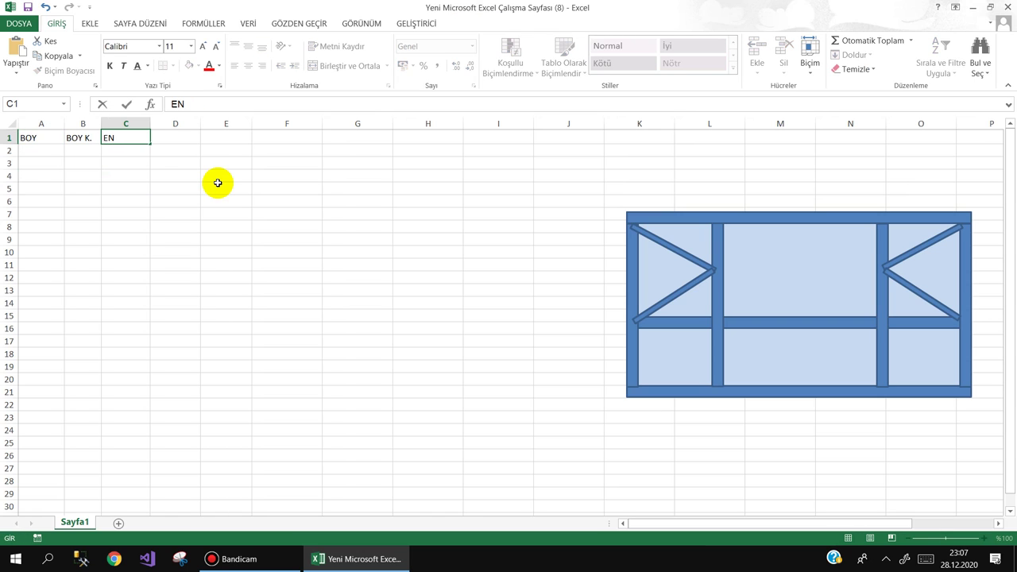
key("Right")
type("EN")
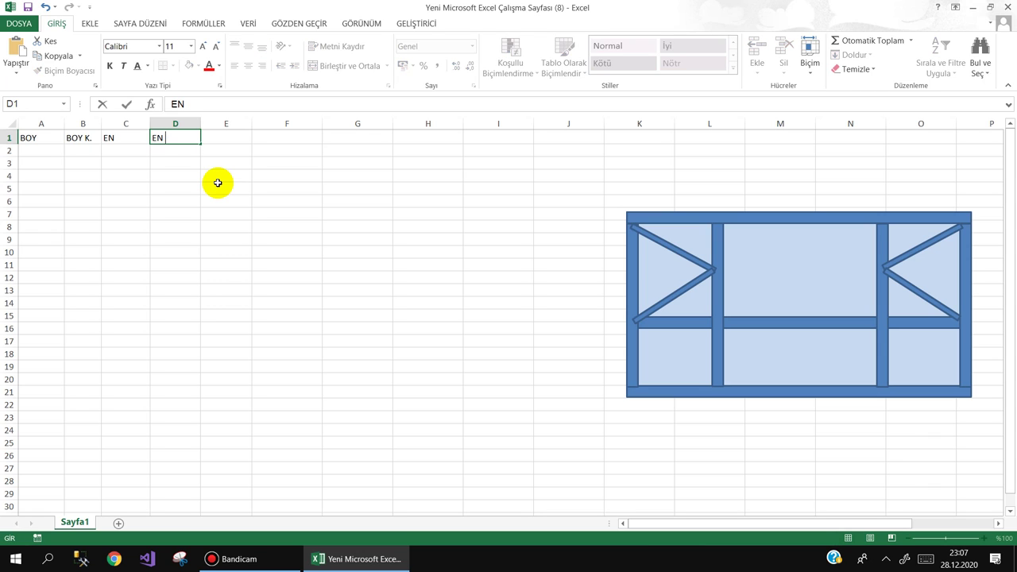
key("Right")
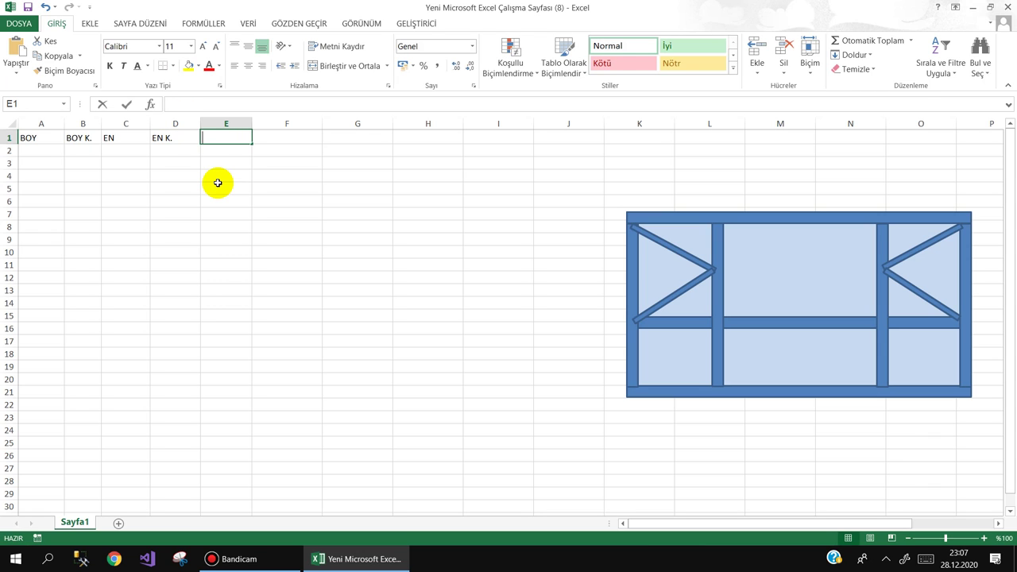
type("AÇILAN")
key("Right")
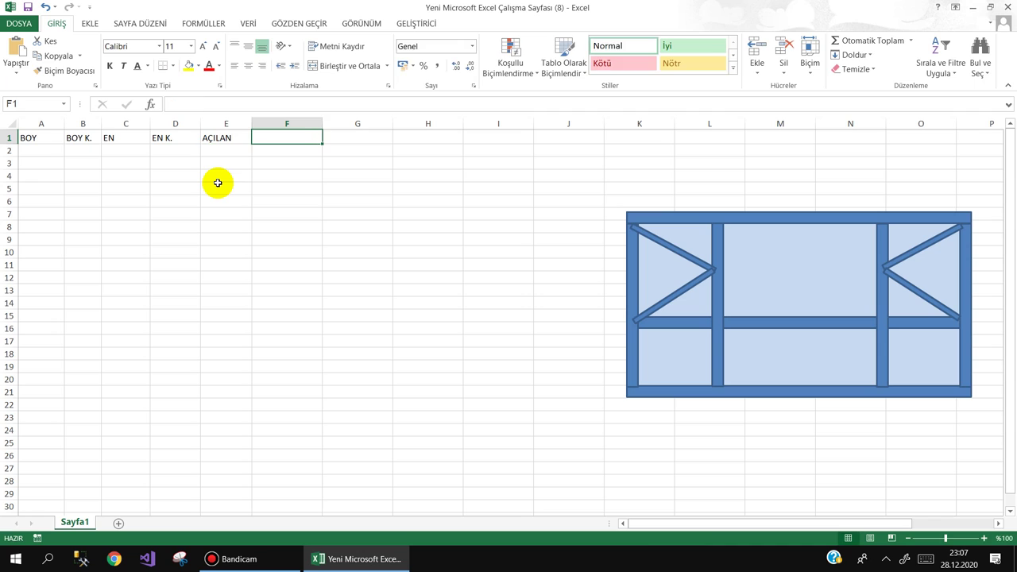
type("METRETÜL")
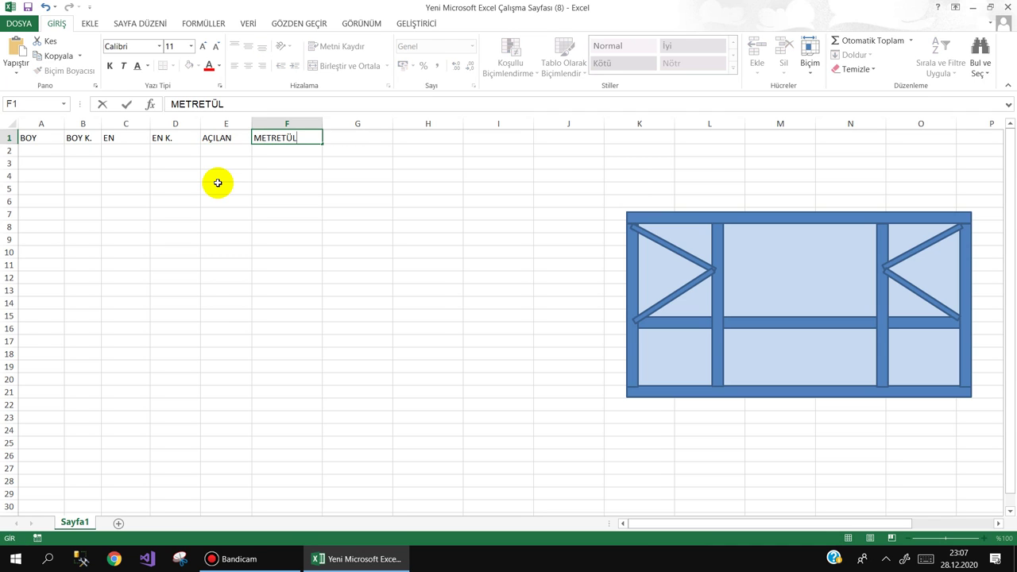
key("Return")
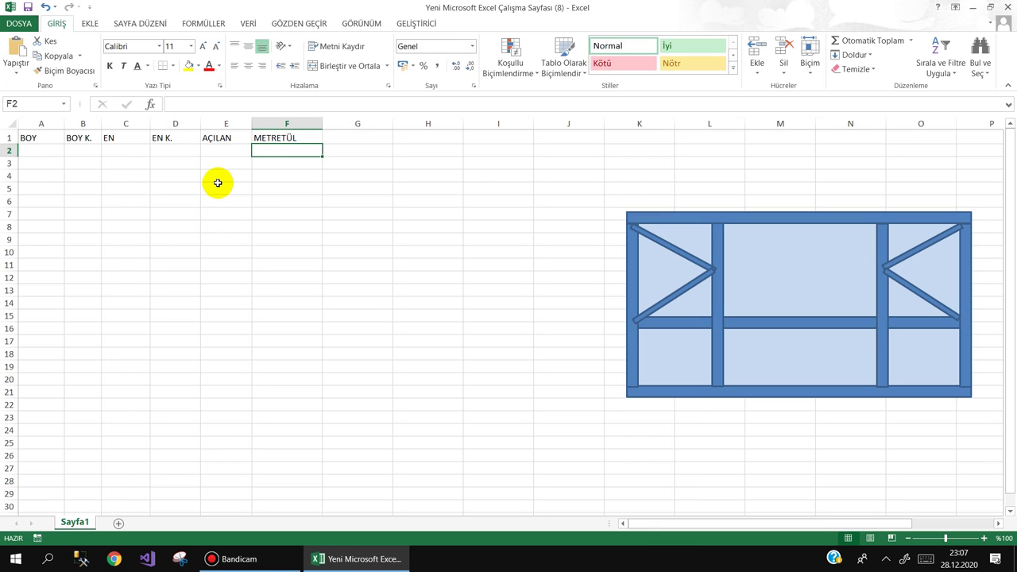
- Enter the formula =(A2*B2+C2*D2+E2*120)/… in F2, which shows 0 for now
type("=")
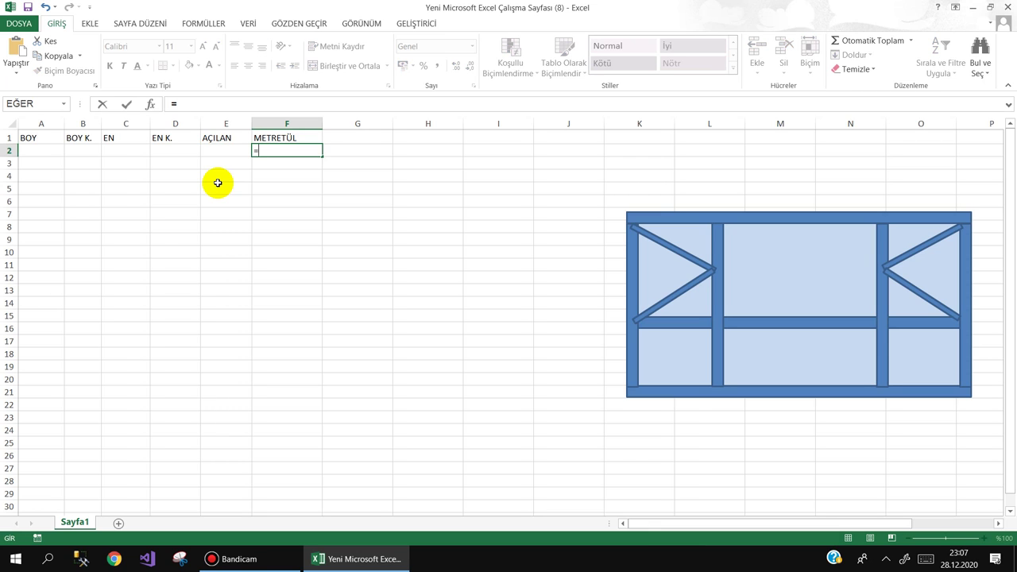
key("Left")
key("Left")
key("Left")
key("Left")
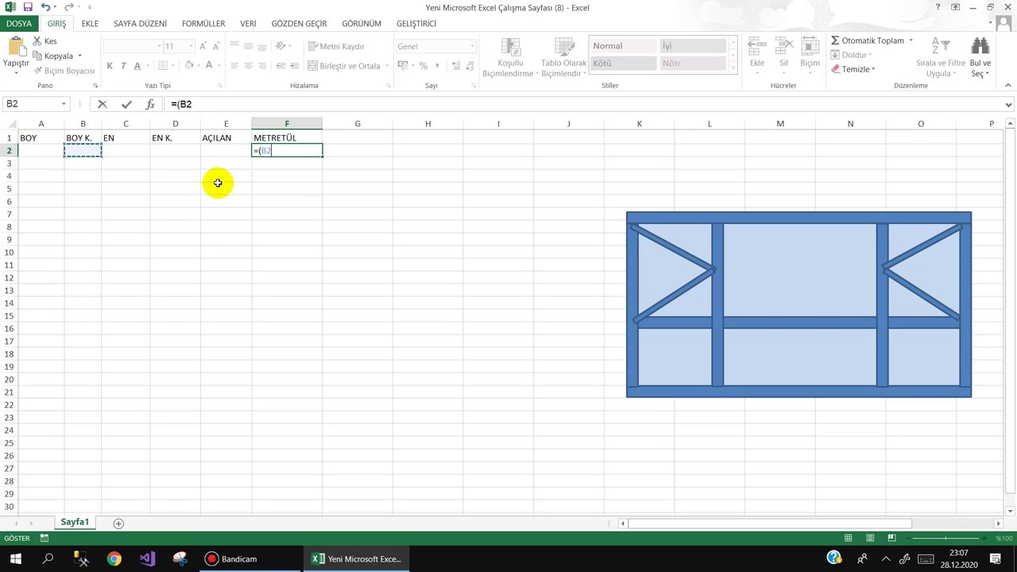
key("Left")
key("Left")
key("Left")
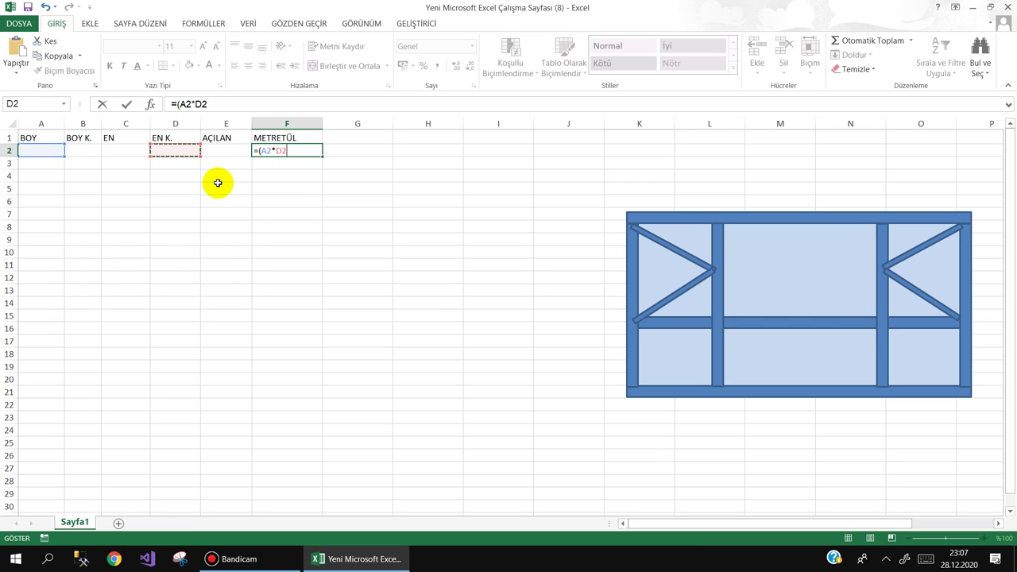
key("Left")
key("Left")
key("Left")
key("Left")
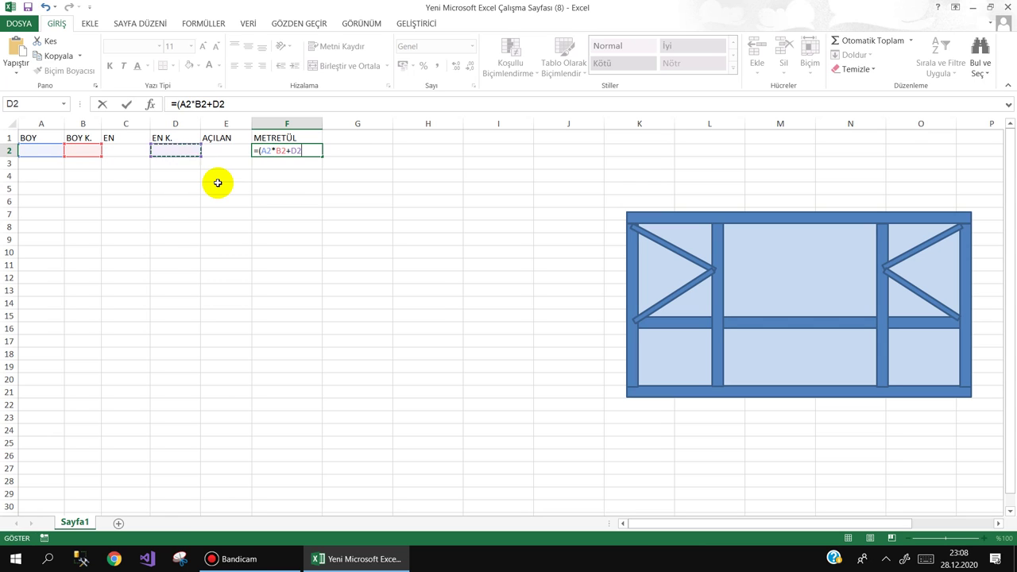
key("Left")
key("Left")
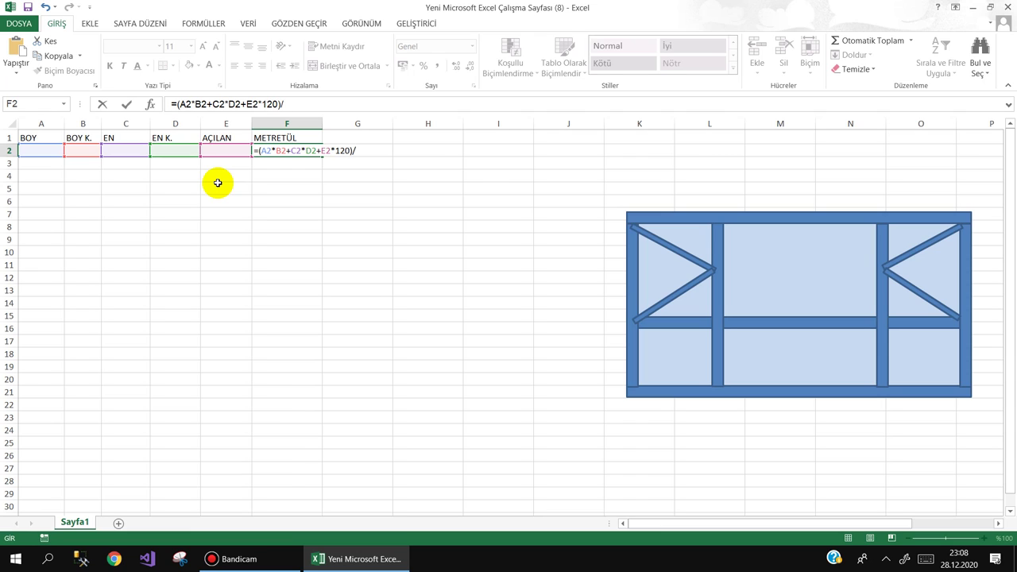
key("Return")
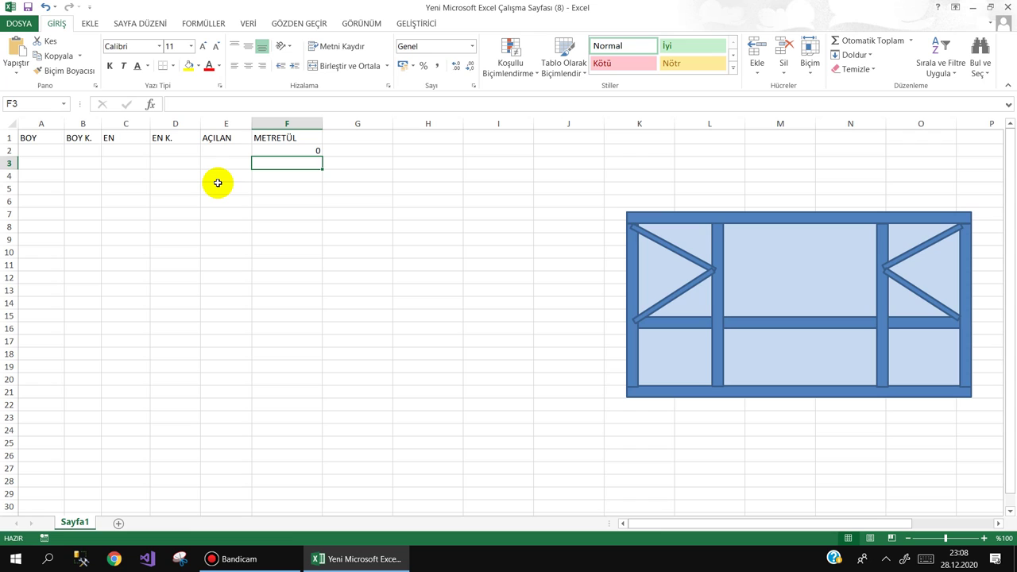
- Center A1:F2 both ways, give it All Borders, and move the window drawing over columns H–L
left_click(42, 148)
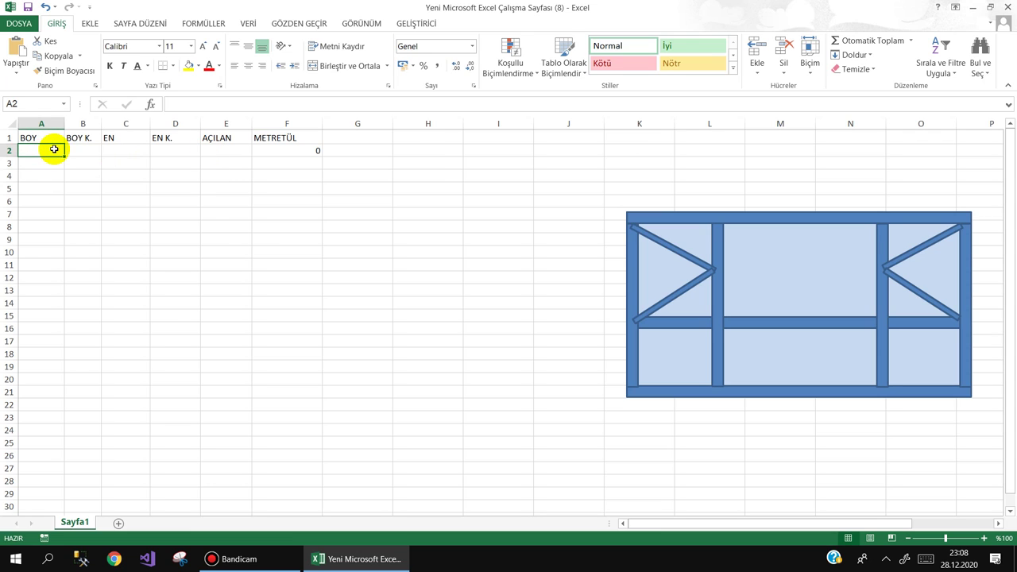
left_click_drag(48, 137, 289, 149)
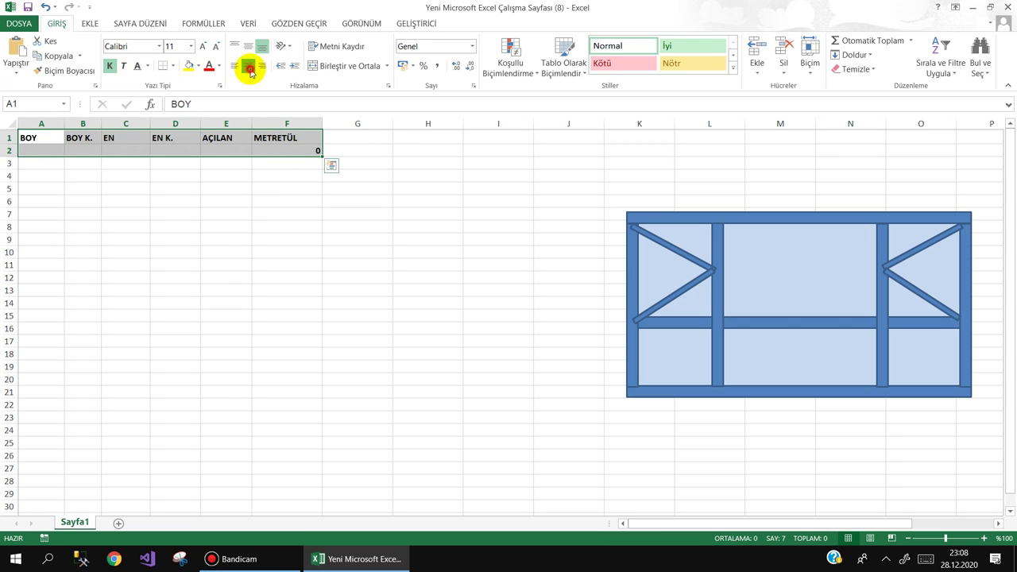
left_click(248, 66)
left_click(248, 46)
left_click(176, 67)
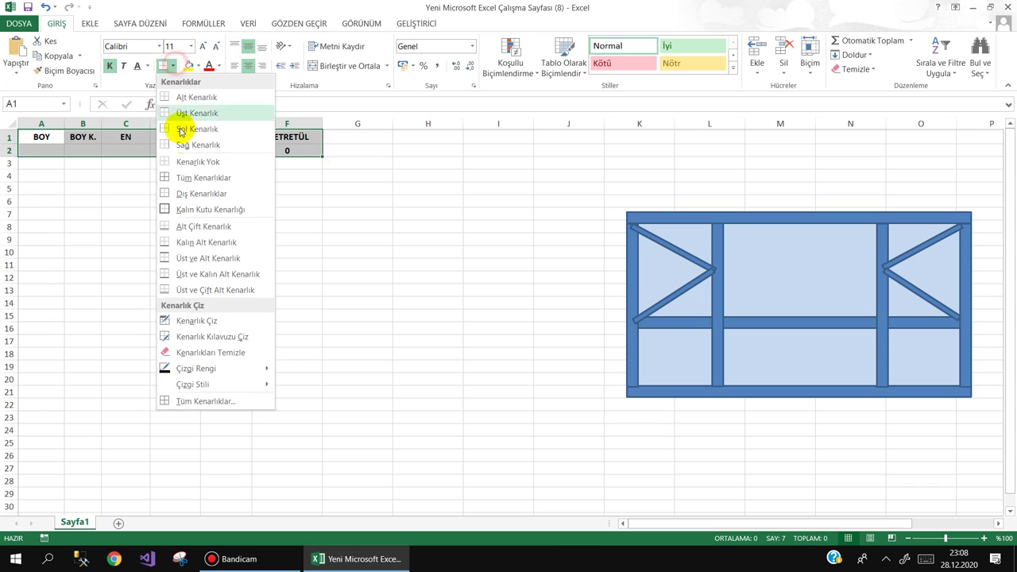
left_click(170, 175)
left_click(118, 172)
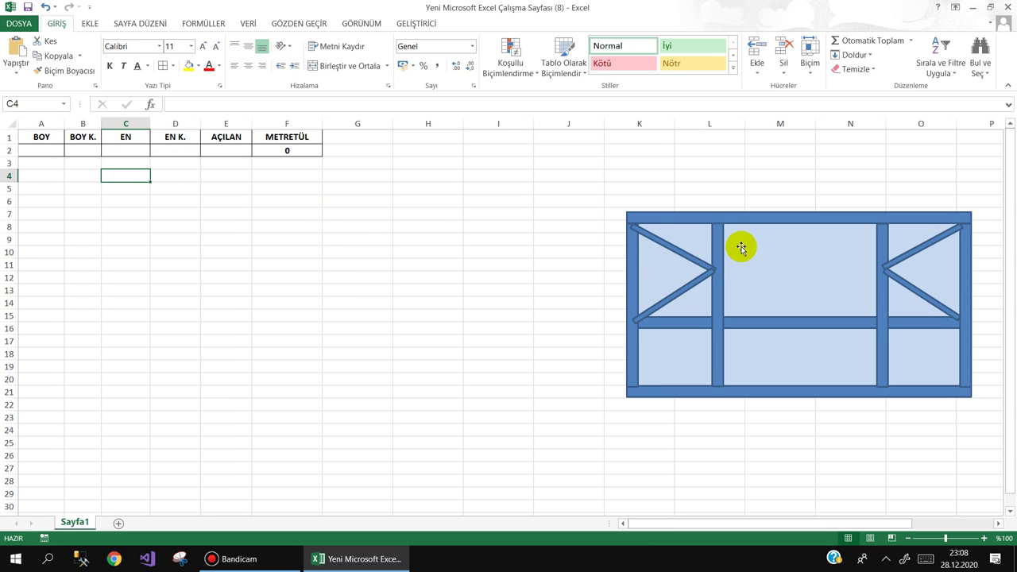
mouse_move(727, 242)
left_mouse_down()
mouse_move(628, 165)
mouse_move(505, 200)
left_mouse_up()
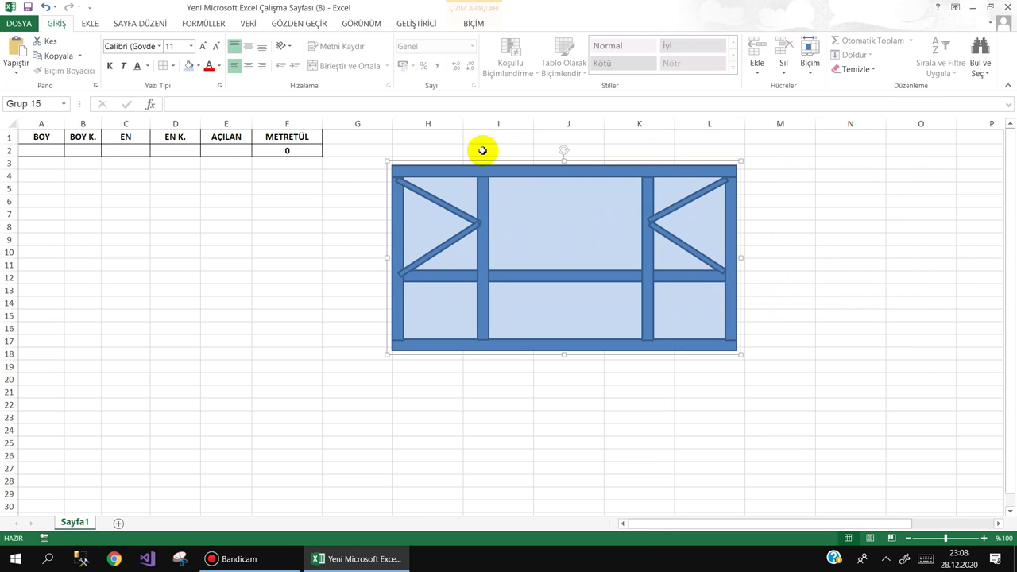
- In Customize the Ribbon, list Commands Not in the Ribbon and find Kamera
right_click(494, 64)
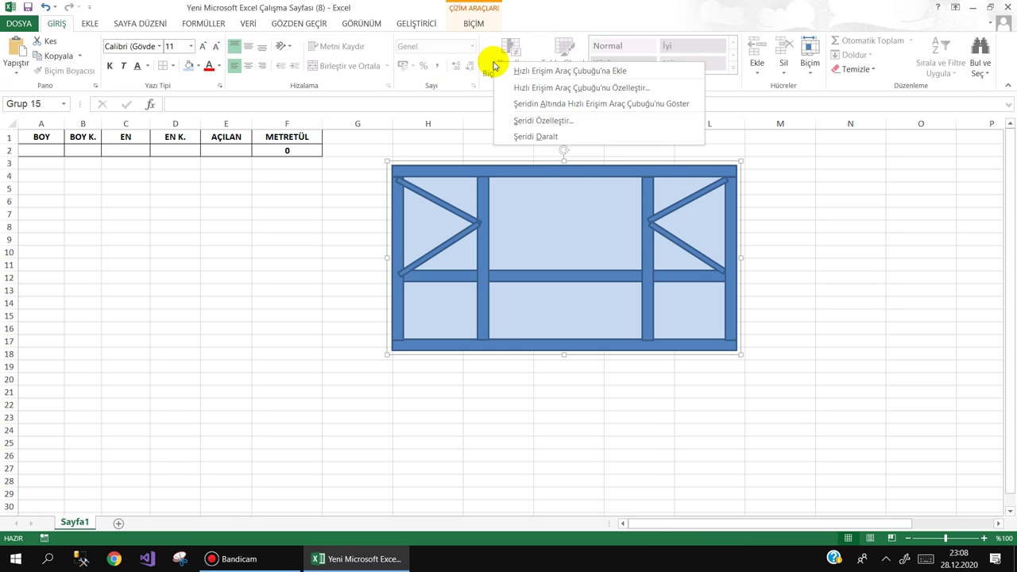
left_click(523, 122)
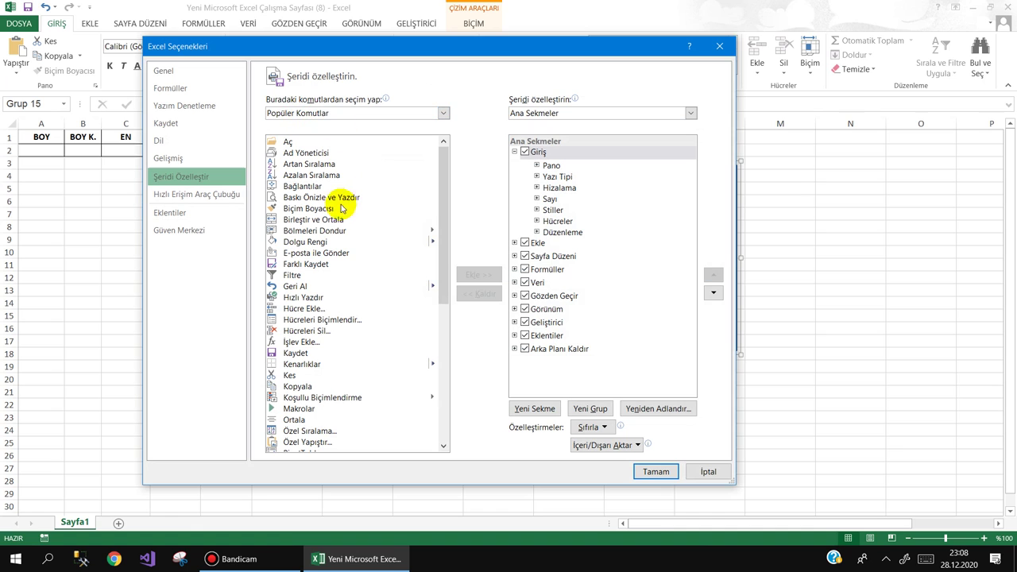
scroll(449, 218, "down", 7)
scroll(449, 213, "down", 1)
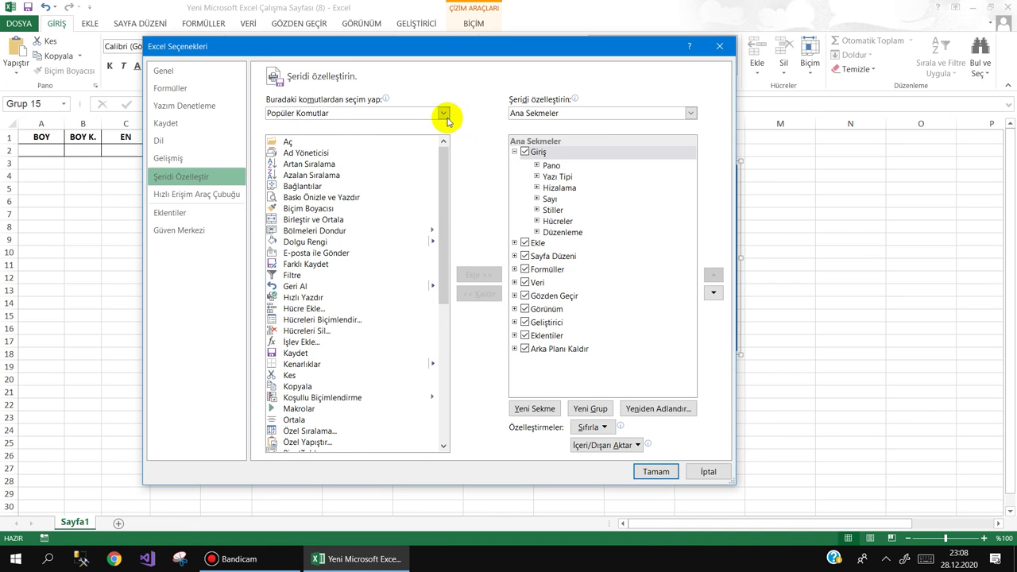
left_click(442, 113)
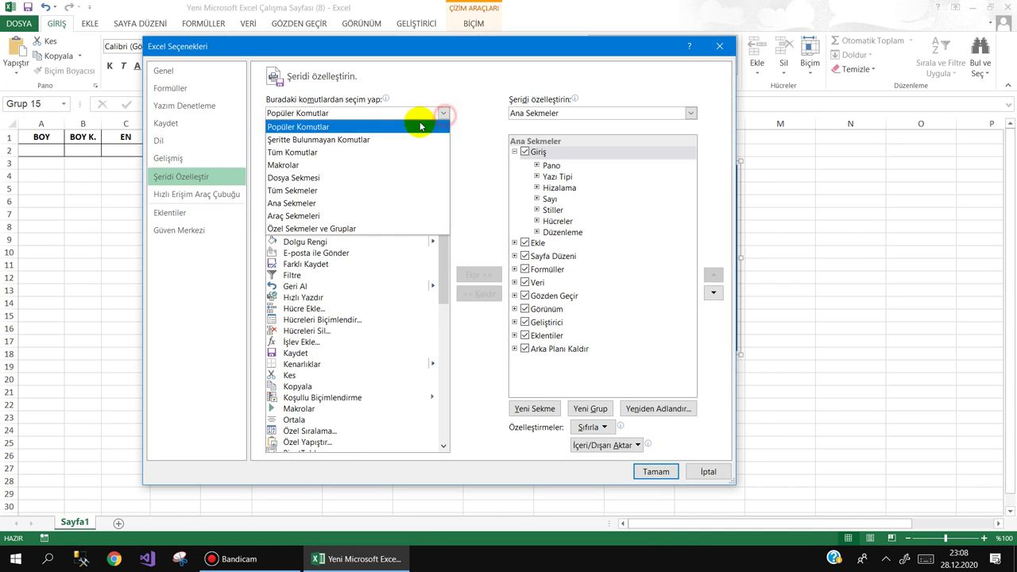
left_click(307, 141)
left_click_drag(444, 161, 443, 240)
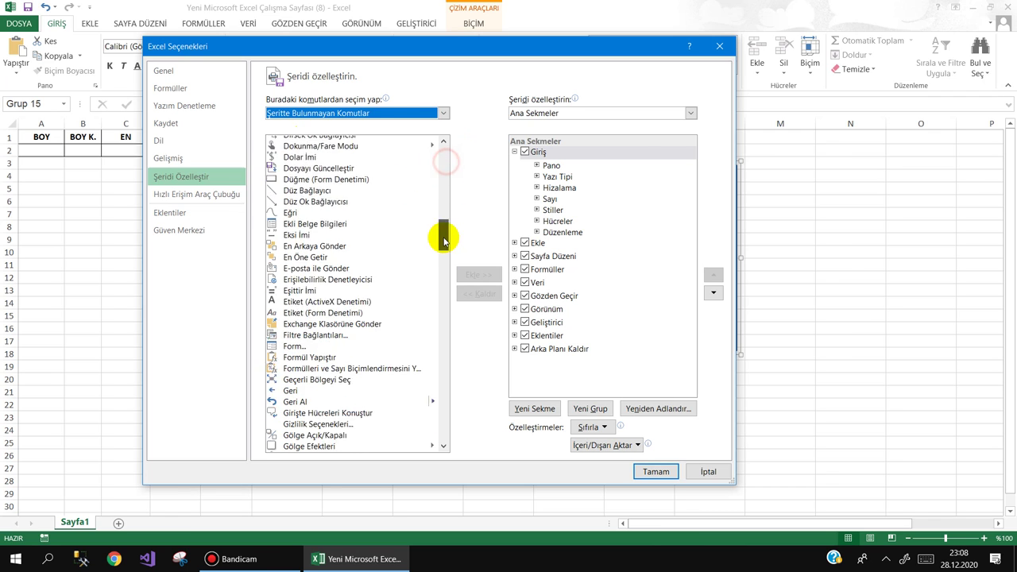
left_click(318, 233)
key("k")
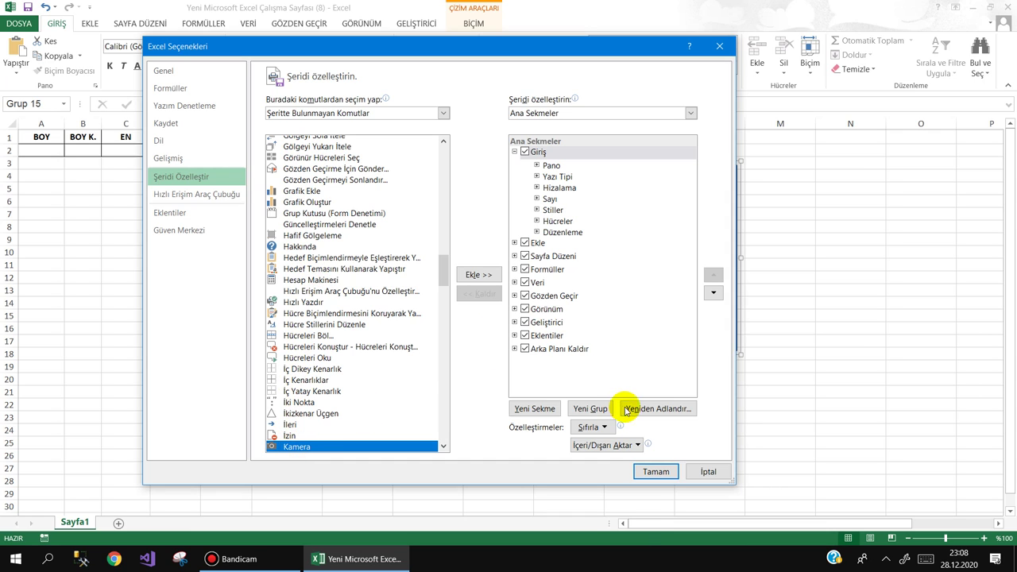
- Create a new tab, add Kamera to its group, rename the group Özel, and apply
left_click(553, 349)
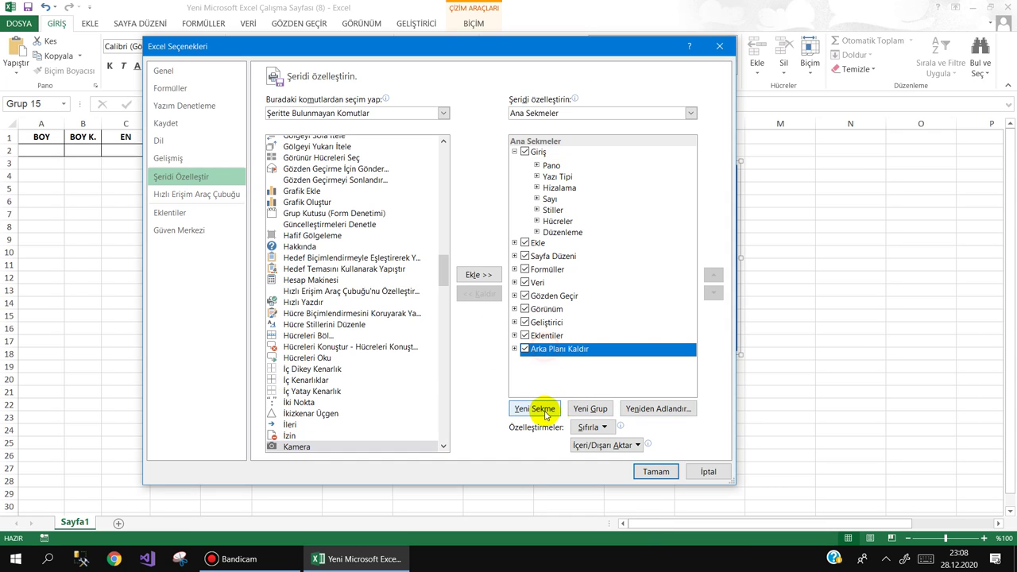
left_click(535, 408)
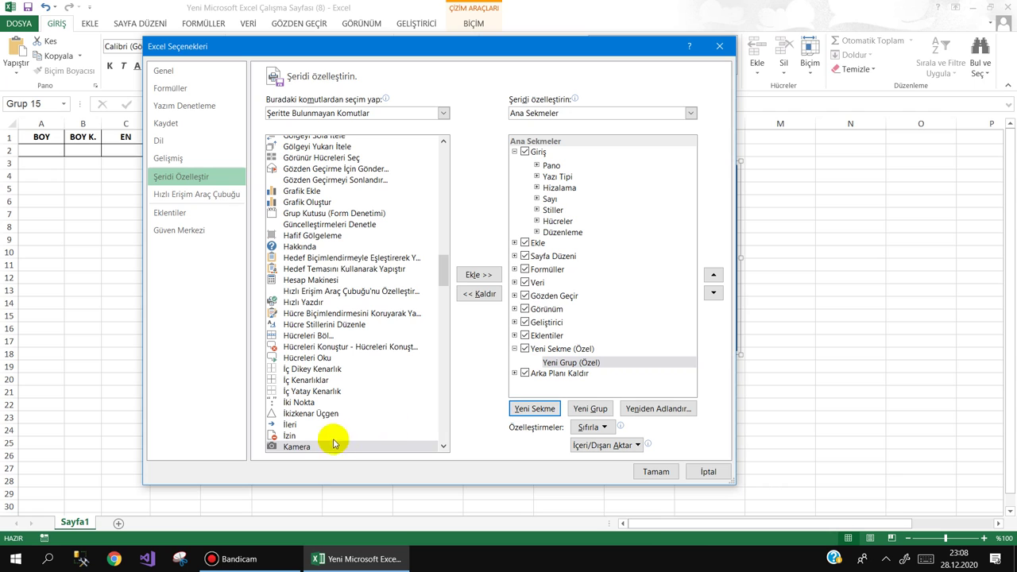
left_click(480, 275)
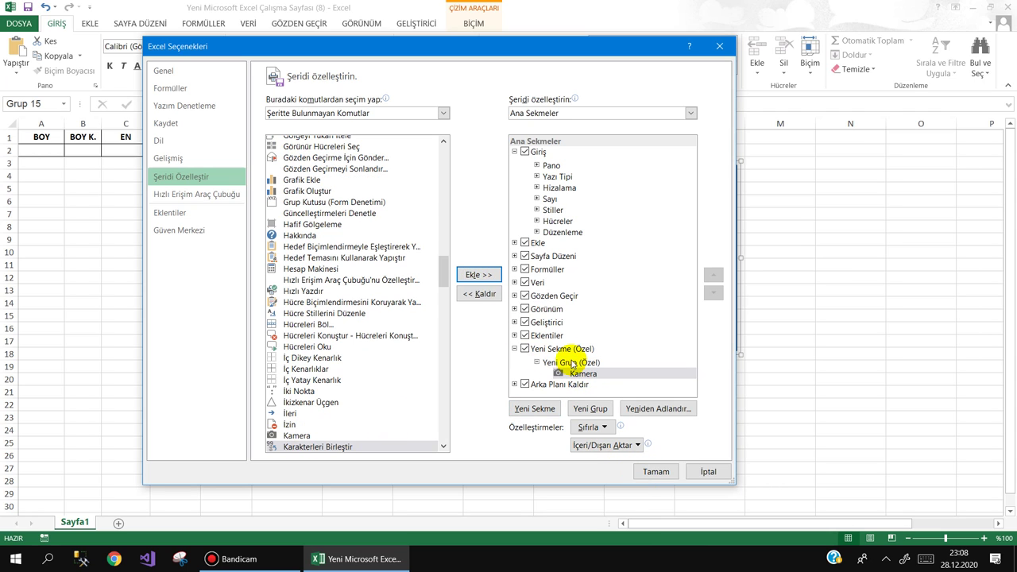
left_click(572, 362)
left_click(658, 409)
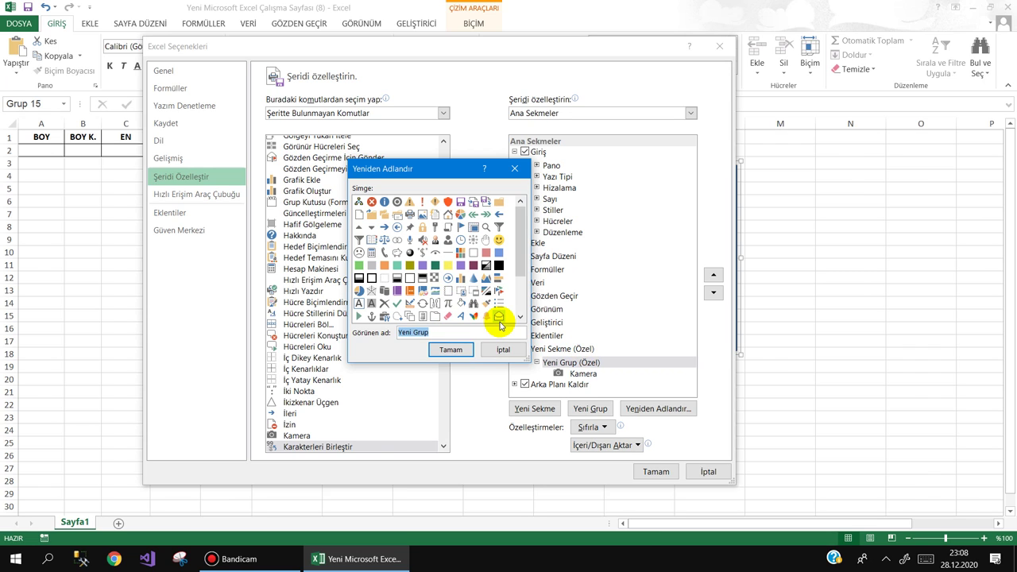
type("öz")
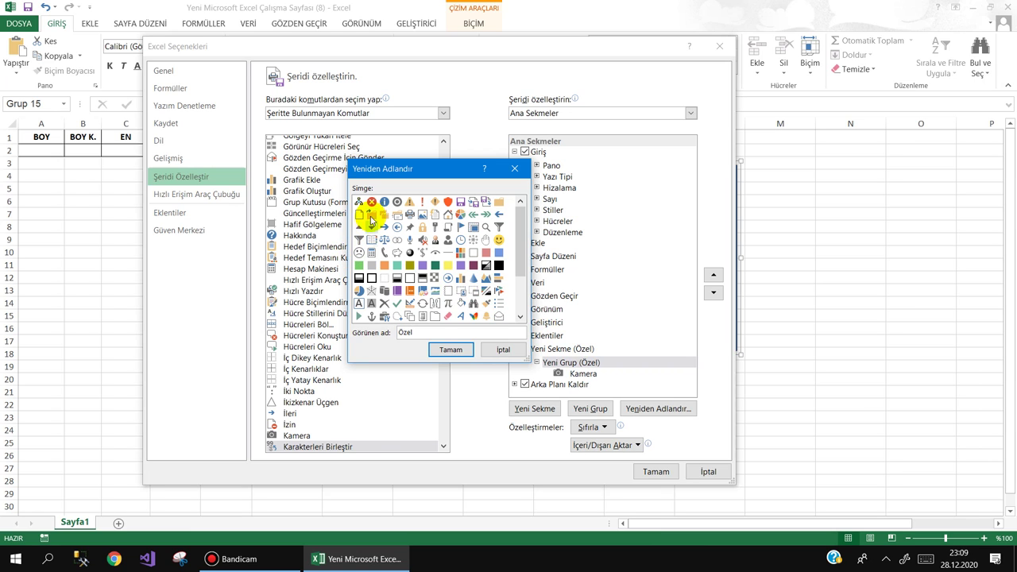
left_click(450, 350)
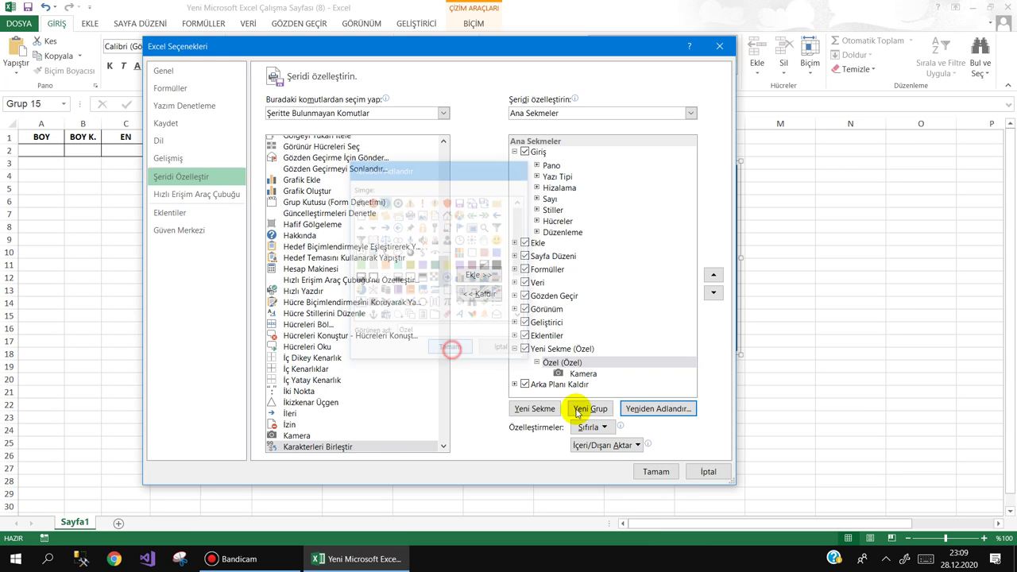
left_click(656, 471)
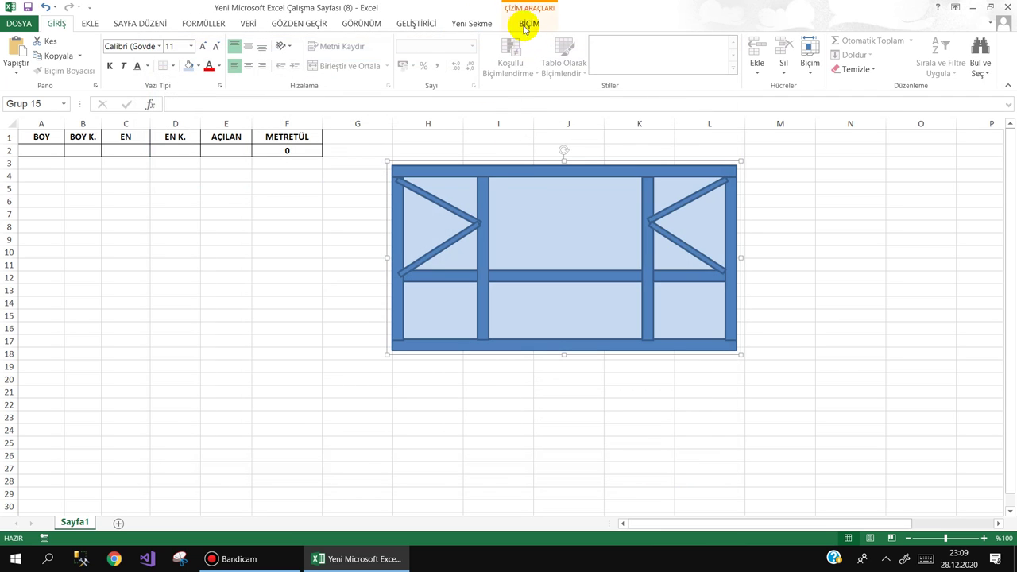
- On the Yeni Sekme tab, select A1:A2 and take a Kamera snapshot of it
left_click(472, 24)
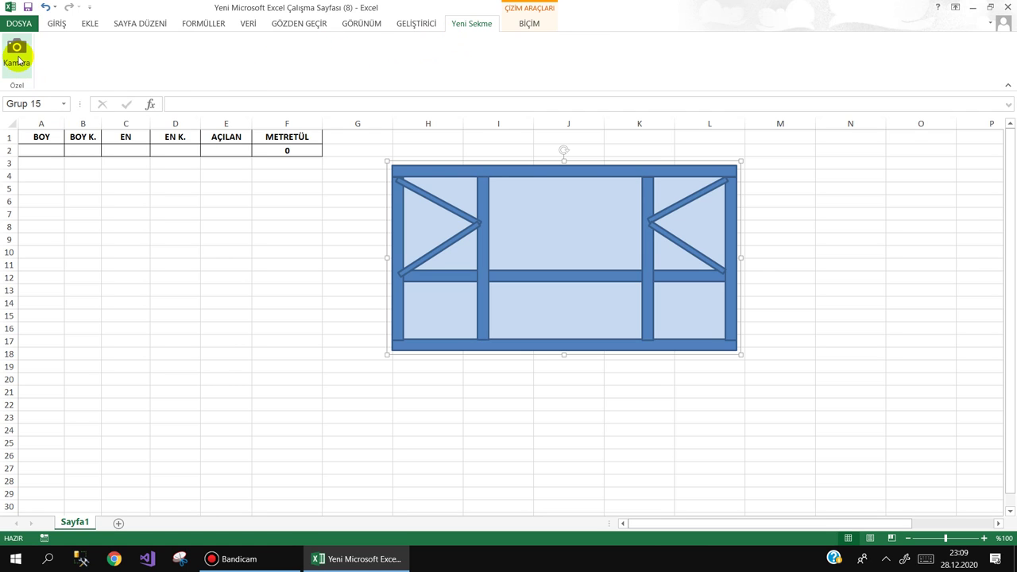
left_click(41, 133)
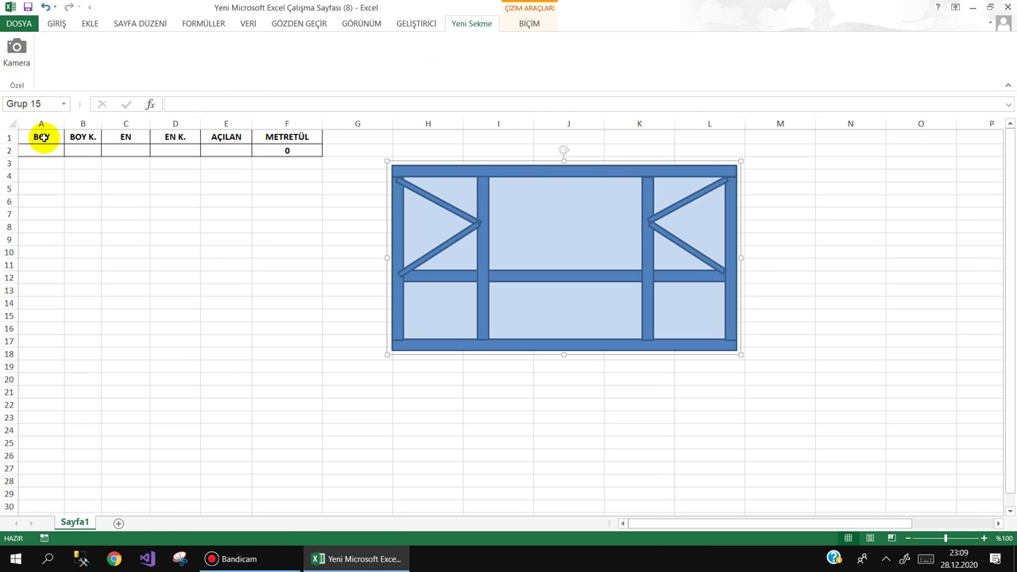
left_click_drag(41, 137, 42, 150)
left_click(14, 47)
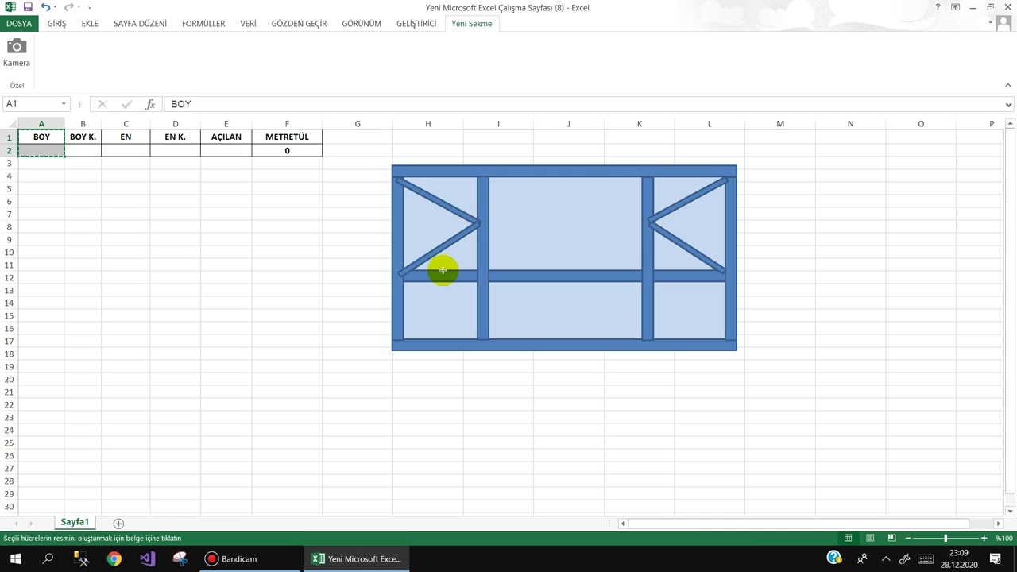
- Set the BOY snapshot against the frame's left edge and add a BOY K. (B1:B2) snapshot below it
left_click(370, 225)
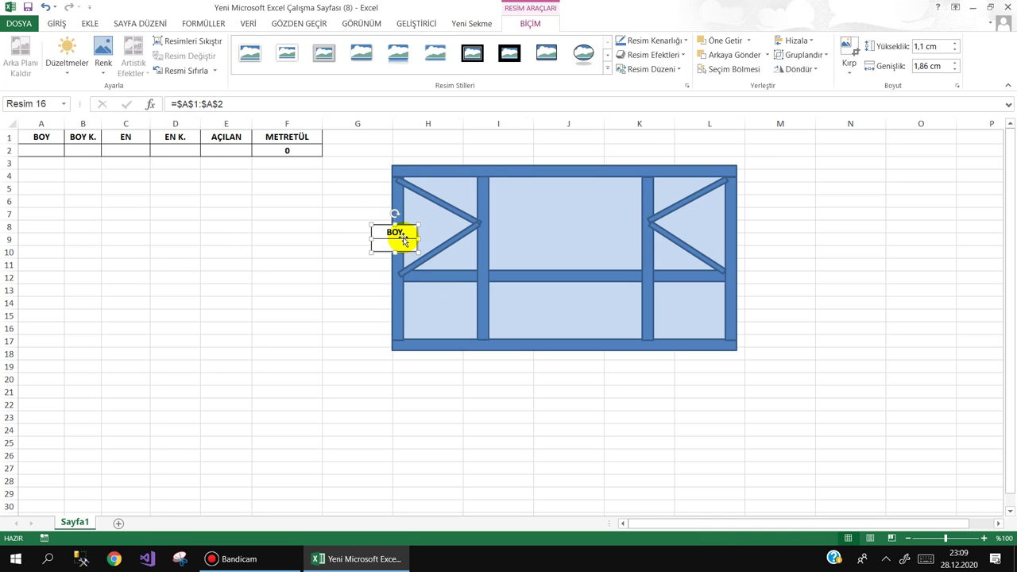
left_click_drag(392, 237, 375, 236)
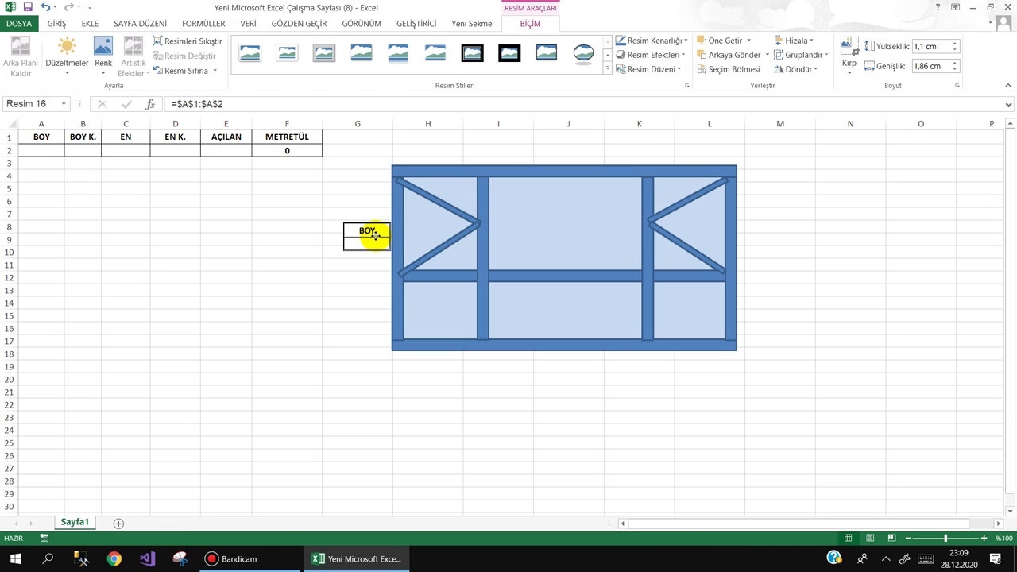
left_click(91, 137)
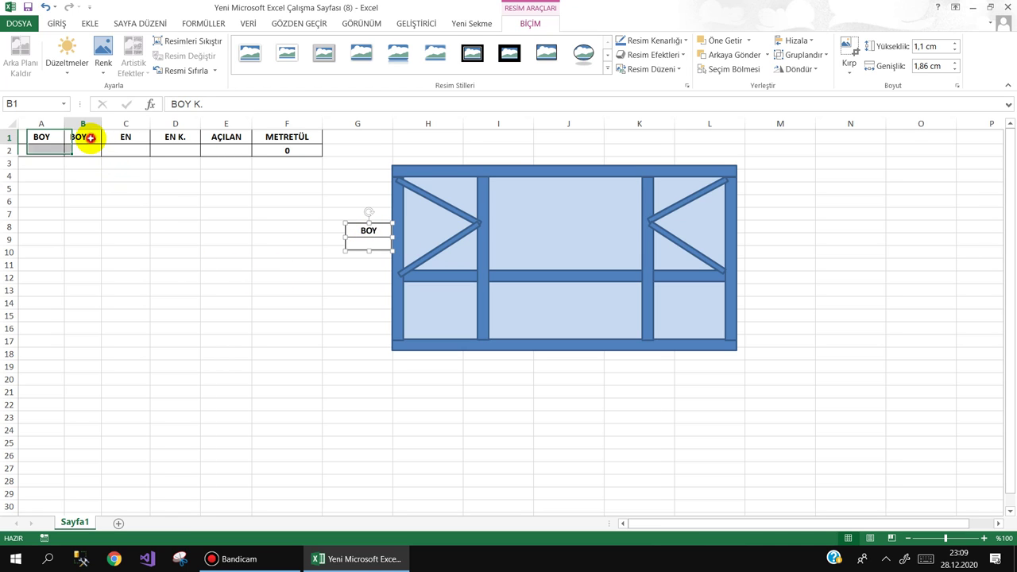
left_click_drag(90, 137, 86, 151)
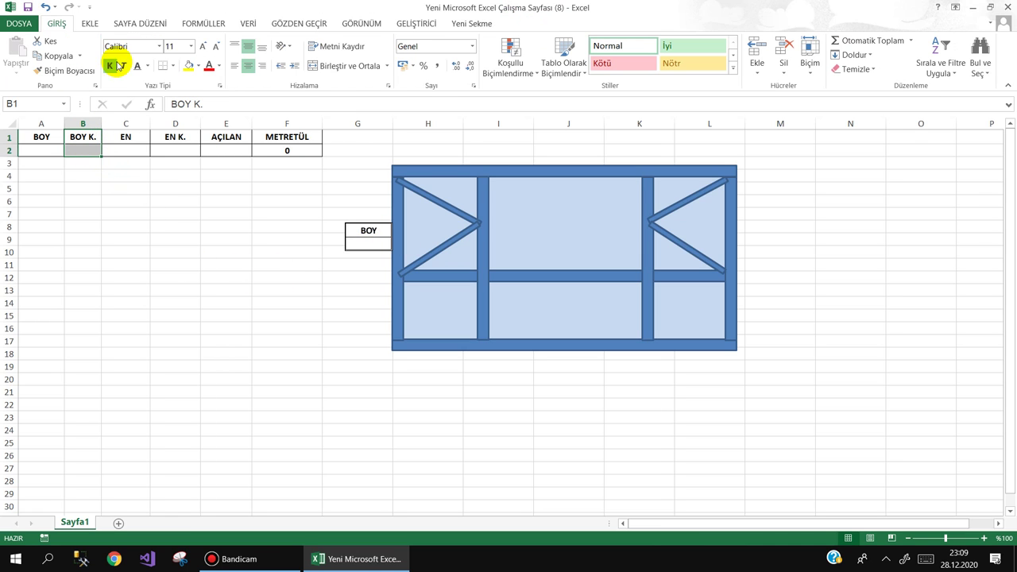
left_click(469, 23)
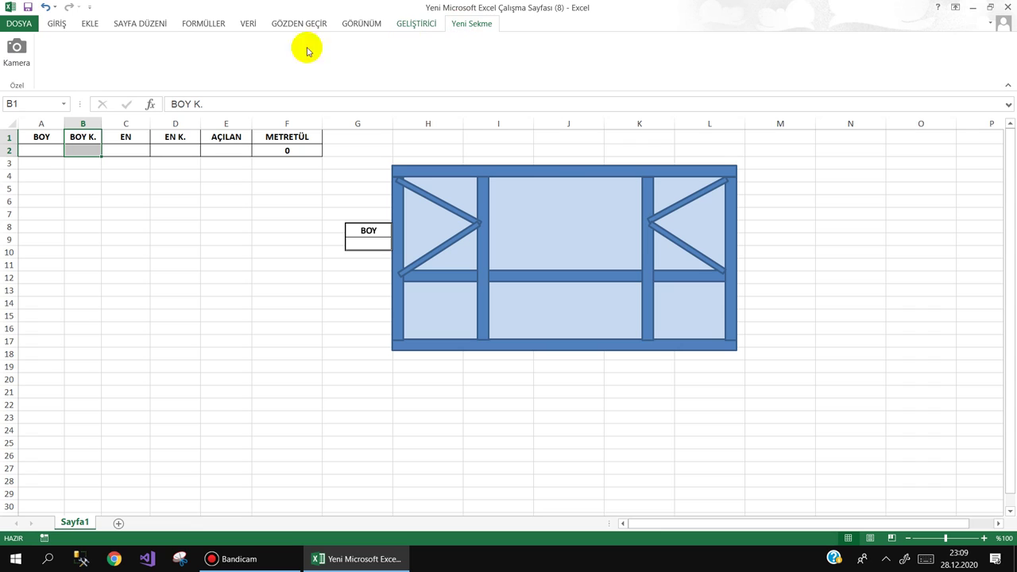
left_click(17, 56)
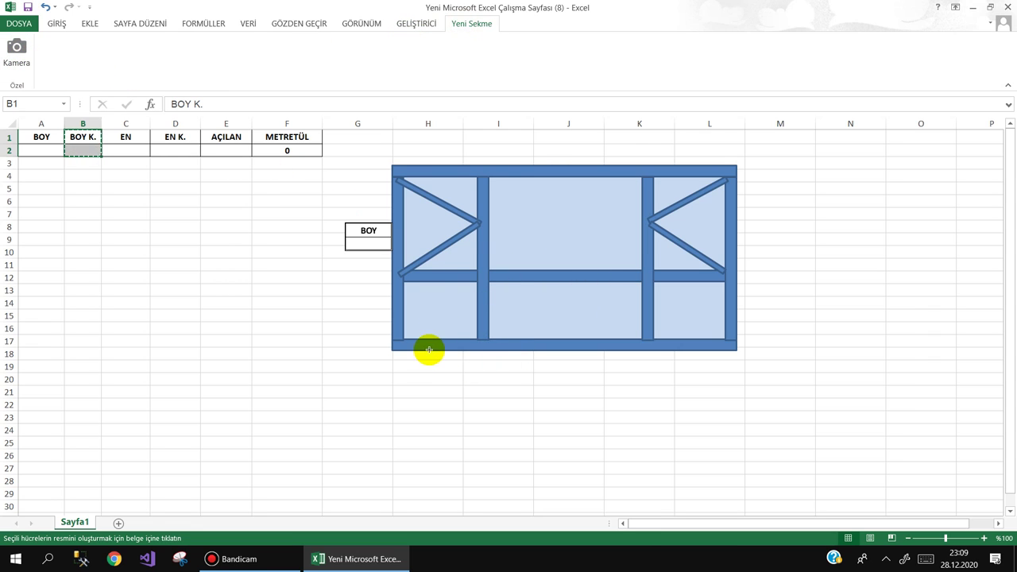
left_click(395, 355)
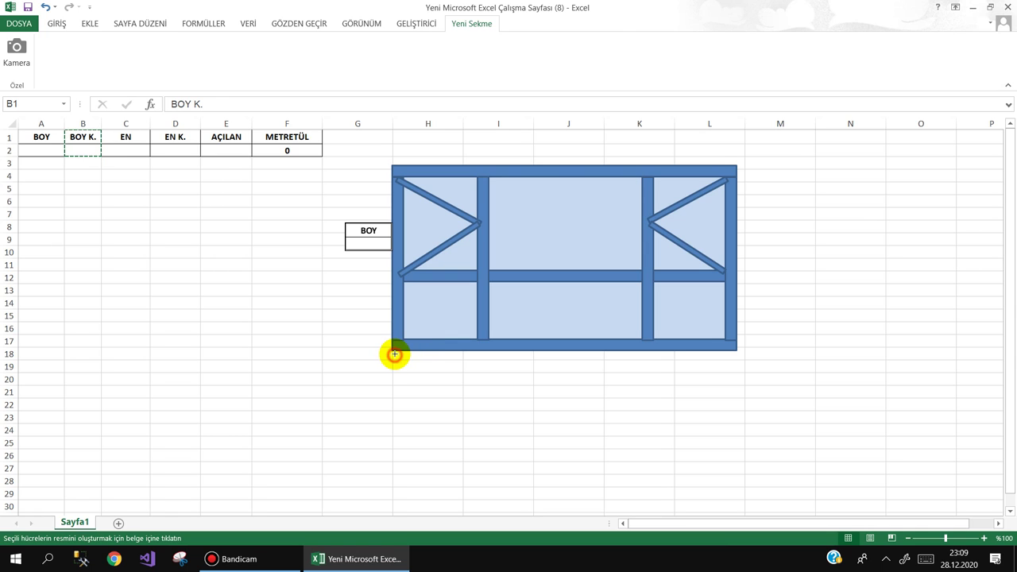
left_click_drag(408, 363, 407, 358)
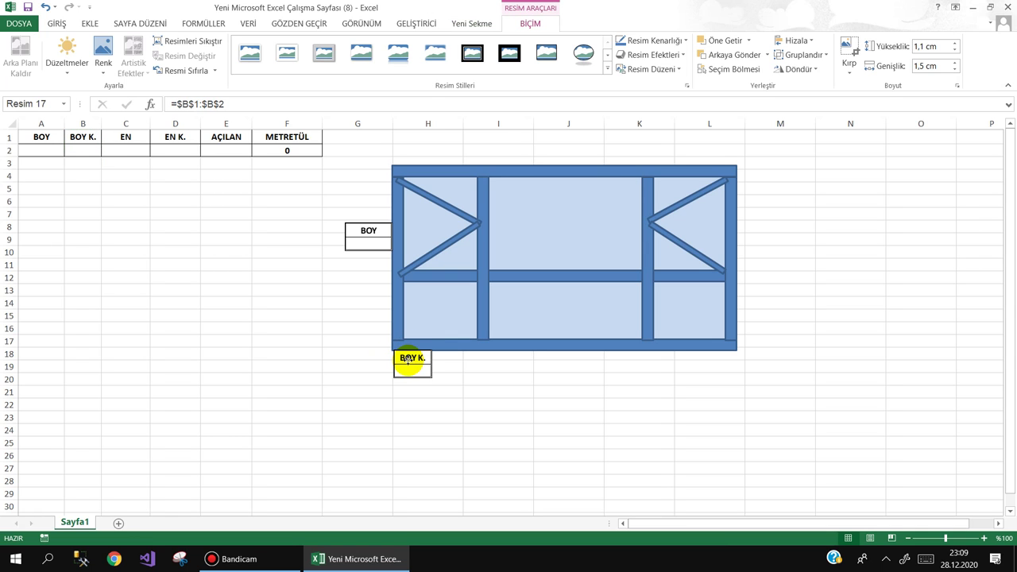
- Add an EN (C1:C2) snapshot below the frame's right corner and move BOY K. into the lower pane
left_click_drag(126, 137, 125, 151)
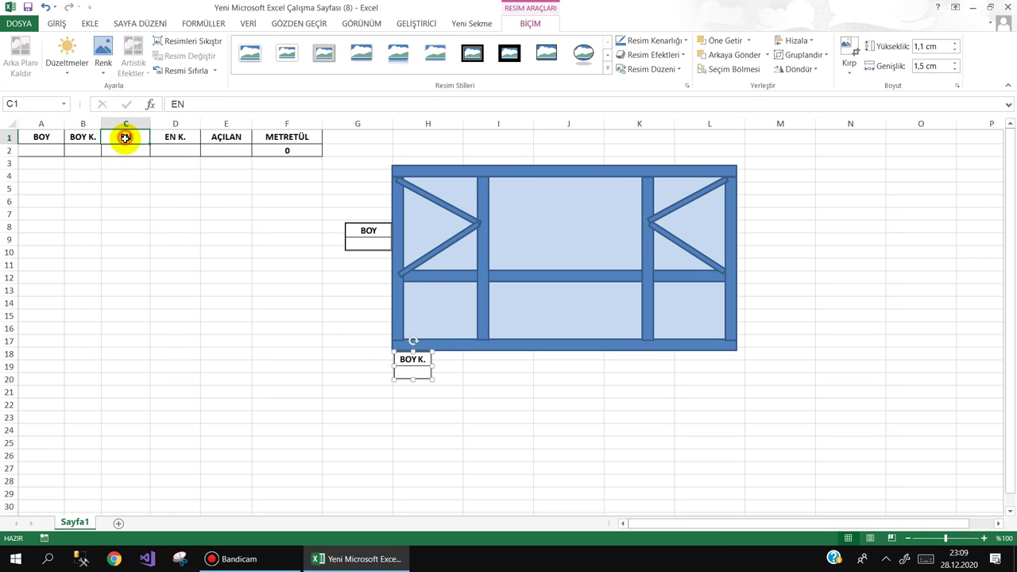
left_click(472, 23)
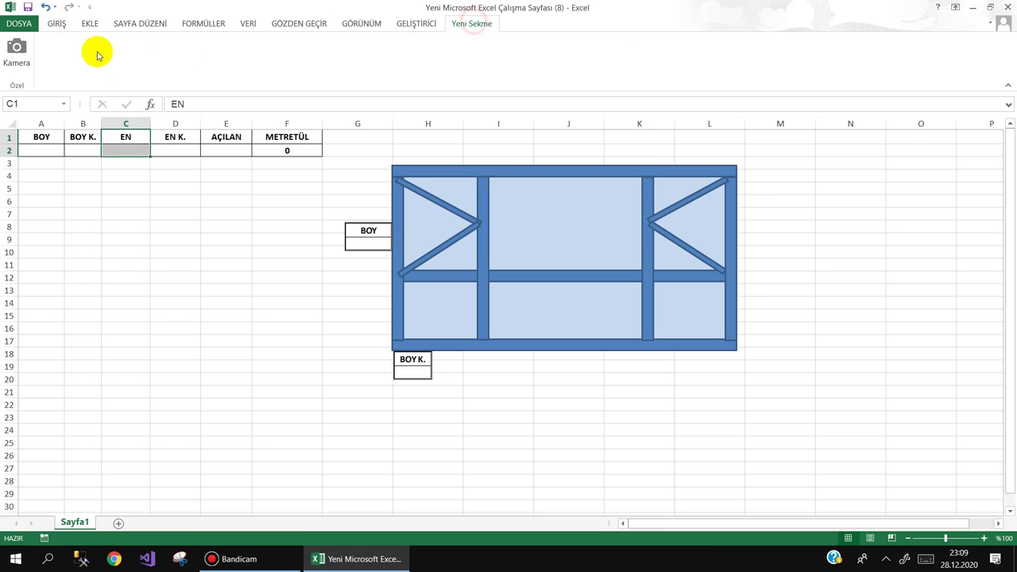
left_click(13, 59)
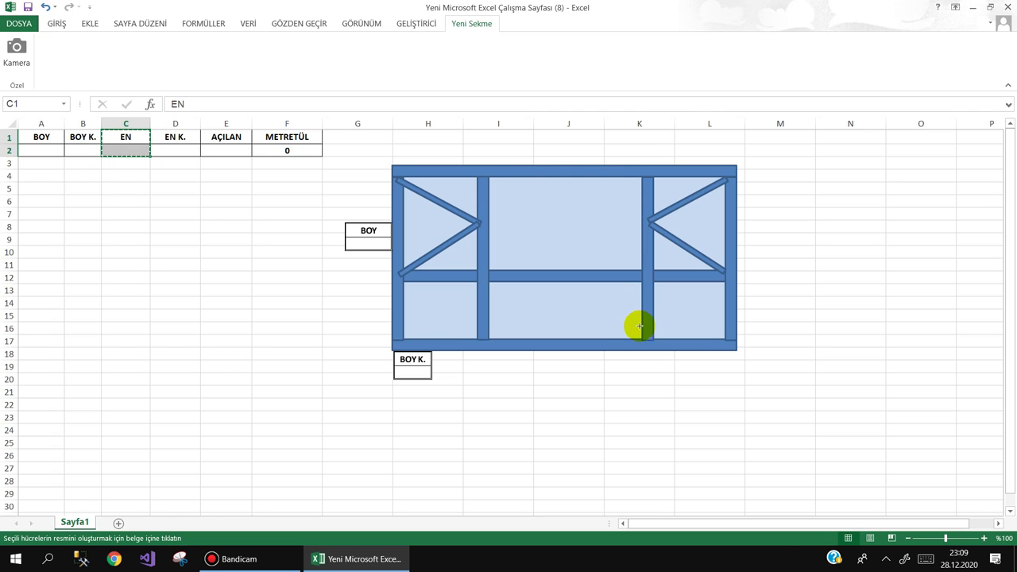
left_click(687, 355)
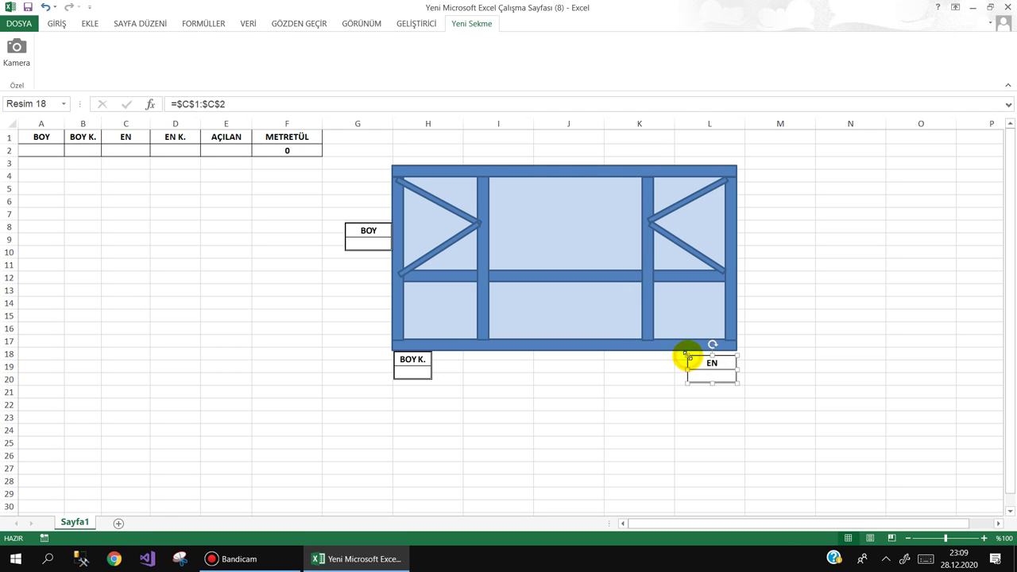
mouse_move(414, 364)
left_mouse_down()
mouse_move(520, 294)
mouse_move(522, 257)
mouse_move(451, 294)
mouse_move(523, 297)
mouse_move(509, 295)
left_mouse_up()
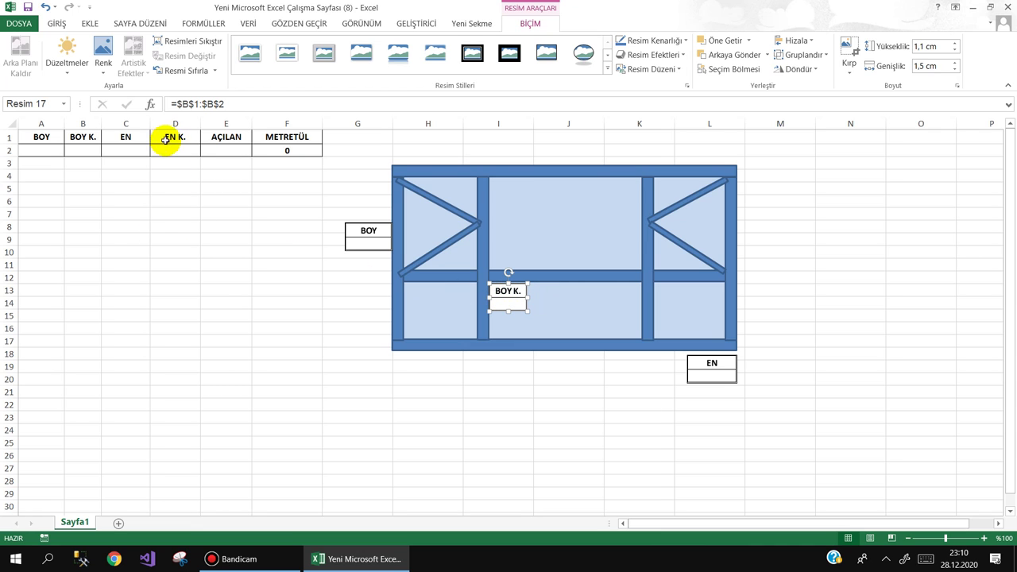
- Add a linked EN K. (D1:D2) snapshot just right of the frame
left_click_drag(129, 137, 125, 150)
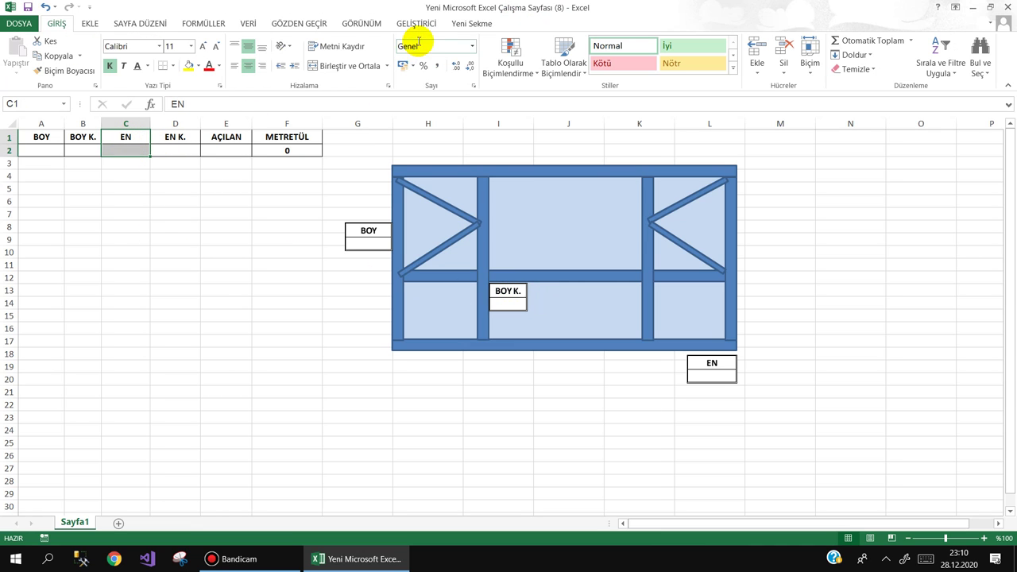
left_click(472, 23)
left_click(17, 54)
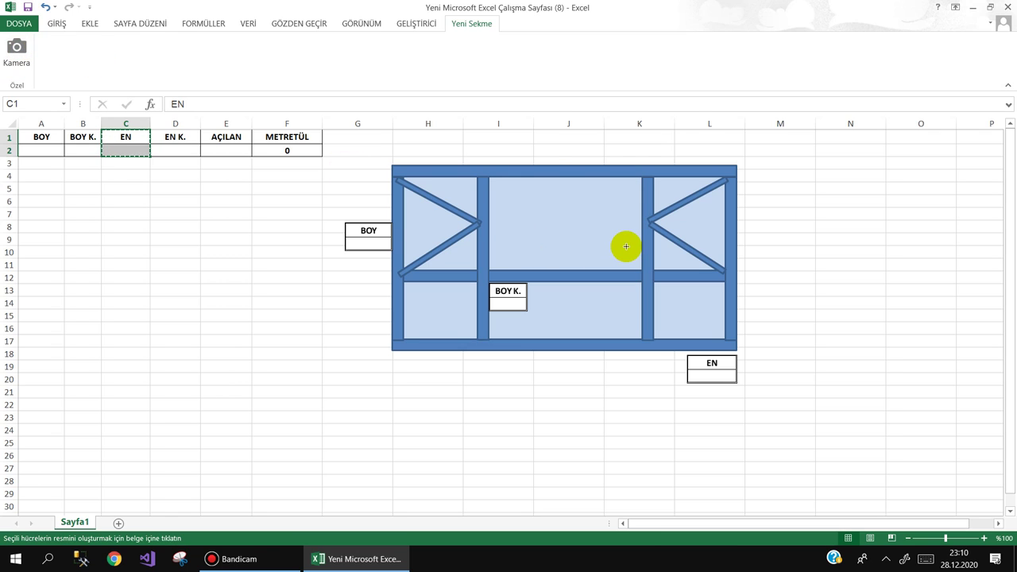
key("Escape")
left_click_drag(168, 139, 168, 151)
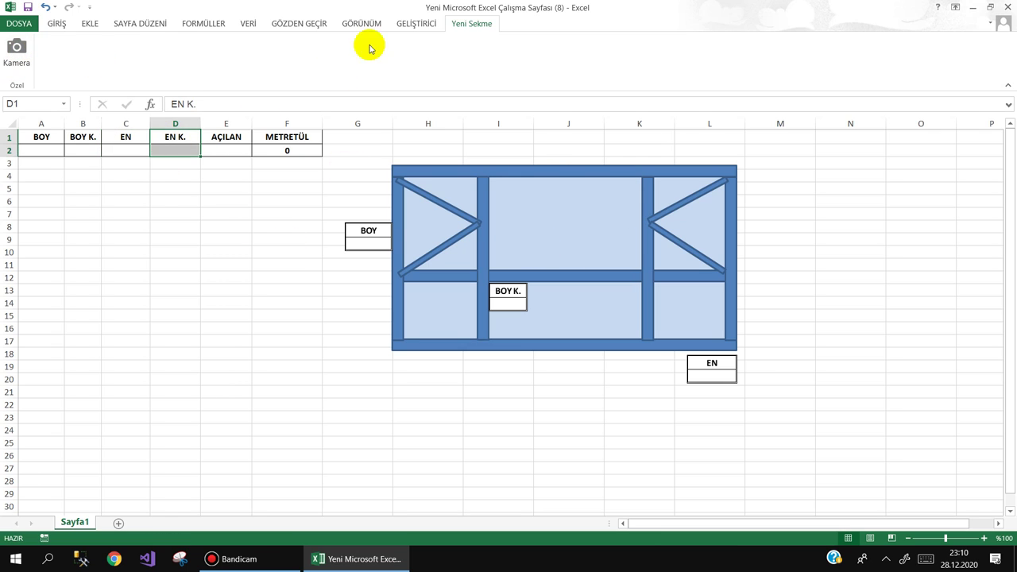
left_click(24, 56)
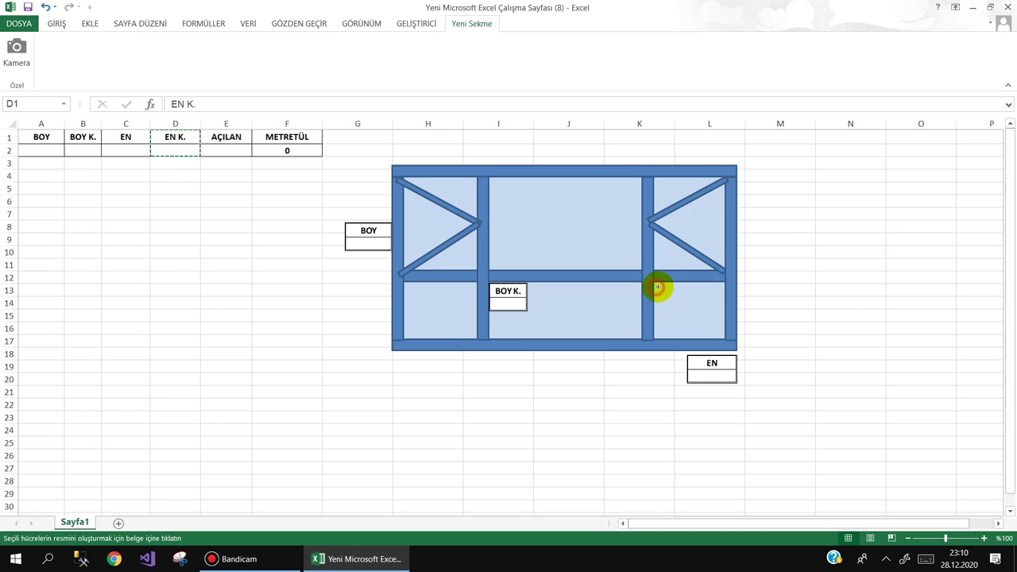
left_click(689, 311)
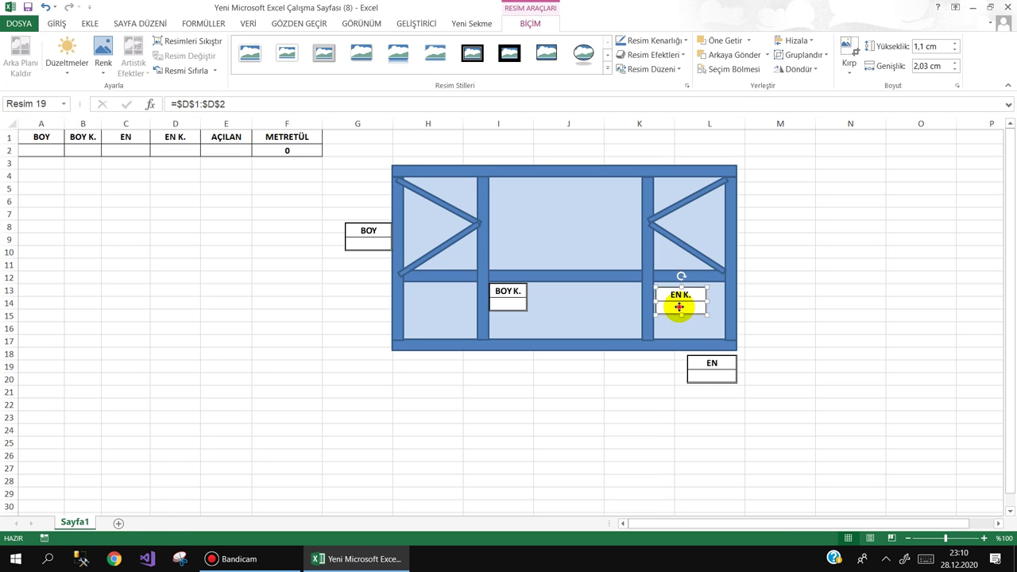
mouse_move(685, 310)
left_mouse_down()
mouse_move(764, 321)
mouse_move(763, 330)
left_mouse_up()
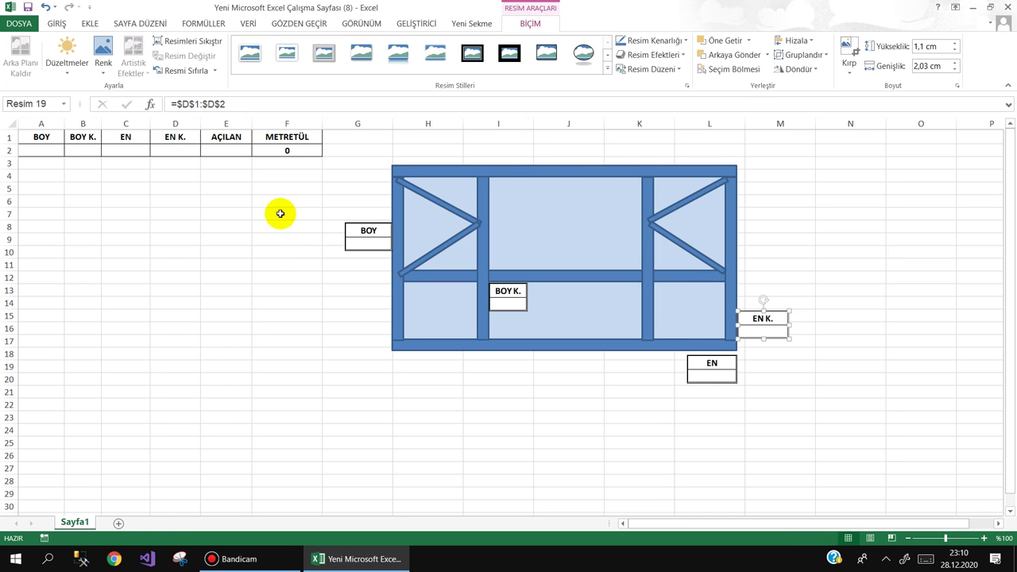
- Place an AÇILAN (E1:E2) snapshot in the right-hand sash and copy it into the left-hand sash
left_click_drag(226, 140, 227, 151)
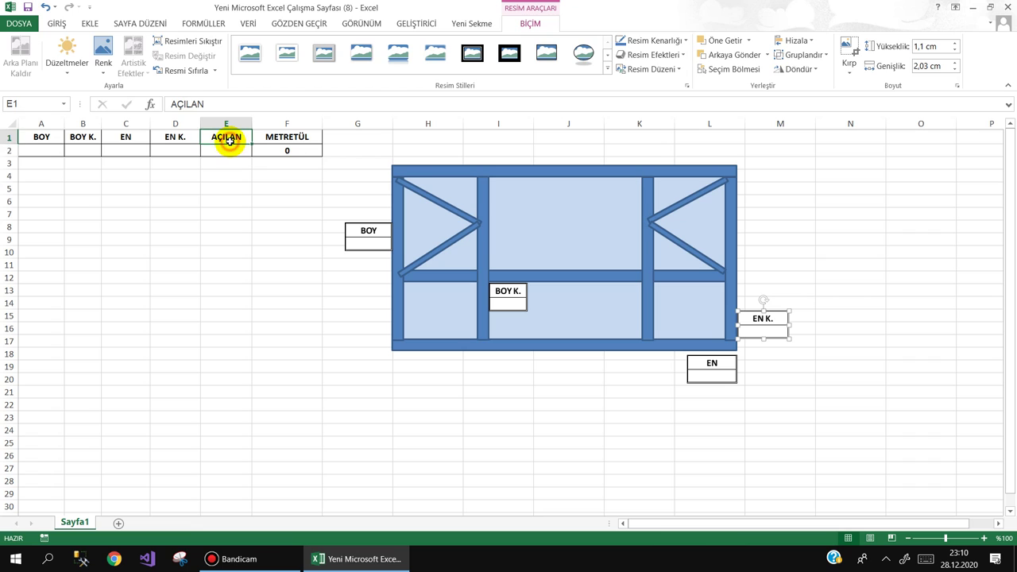
left_click(469, 24)
left_click(16, 51)
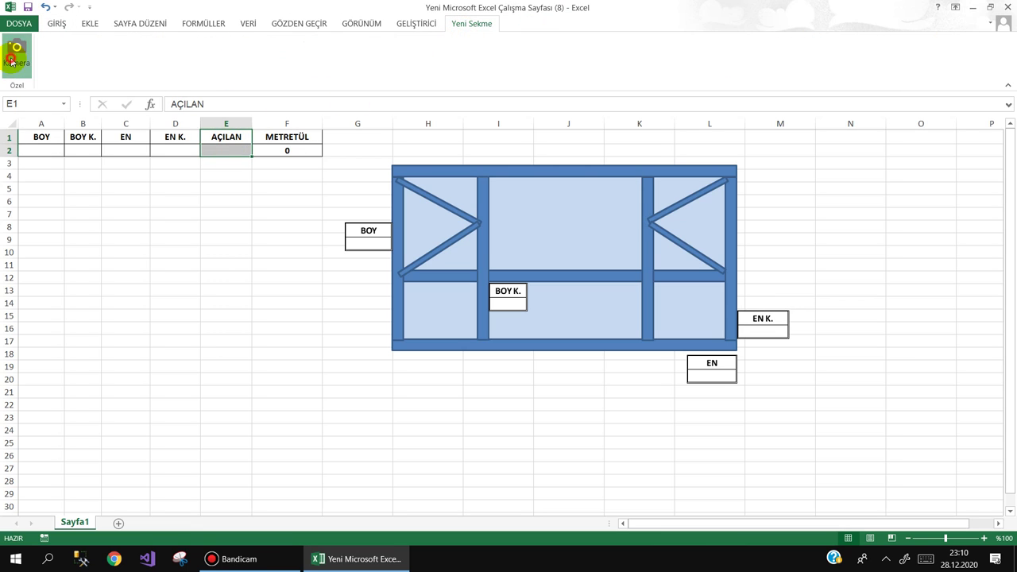
left_click(677, 213)
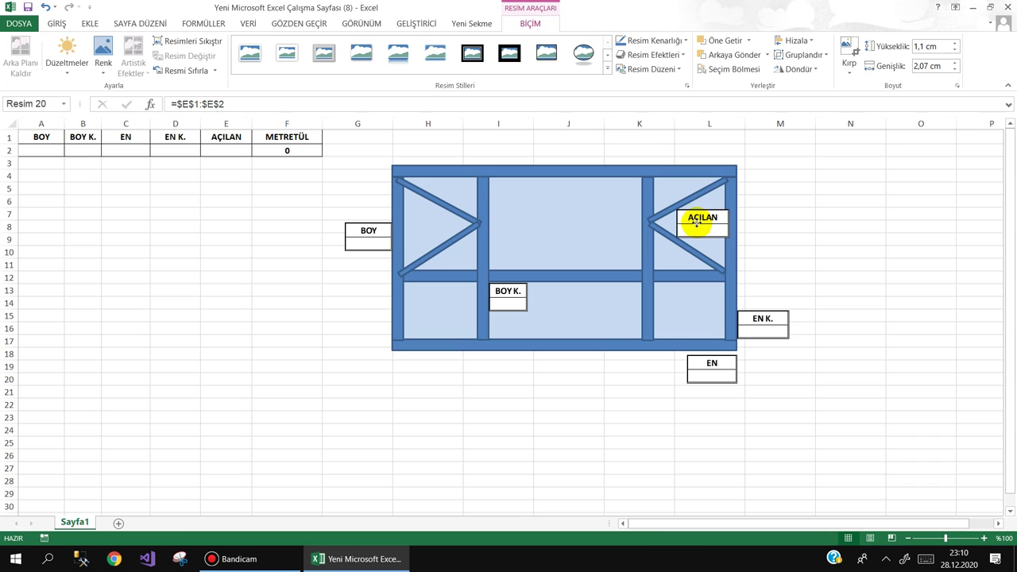
left_click(690, 224)
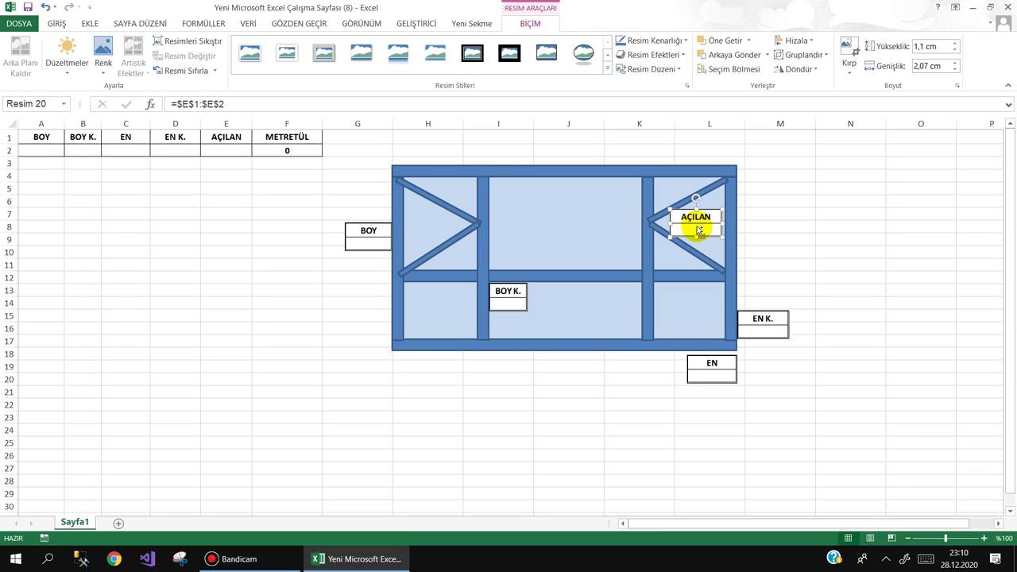
mouse_move(698, 231)
left_mouse_down()
mouse_move(504, 216)
mouse_move(433, 224)
left_mouse_up()
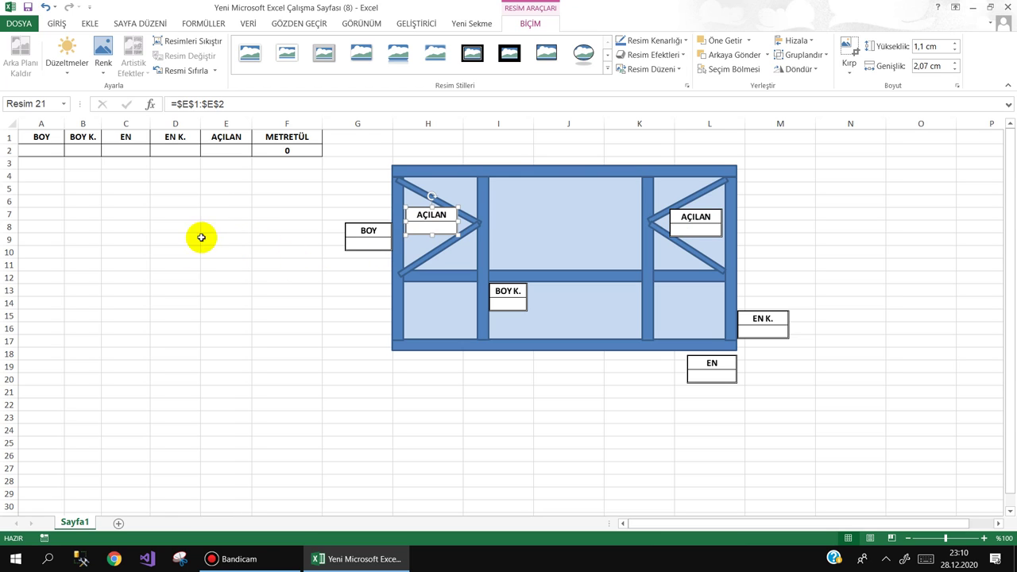
- Place a linked METRETÜL (F1:F2) snapshot in the frame's top centre pane
left_click(284, 142)
left_click_drag(284, 145, 286, 151)
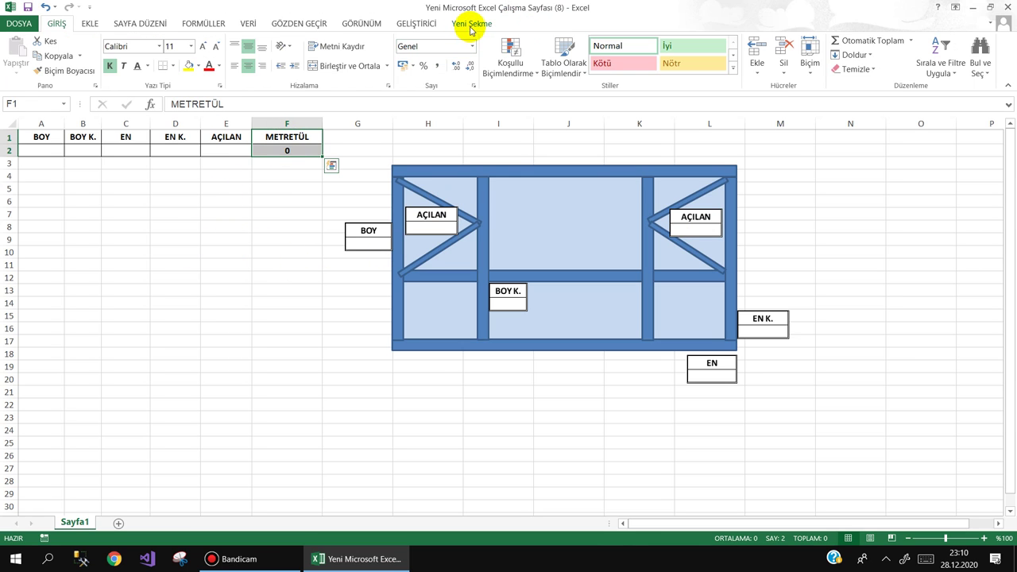
left_click(472, 23)
left_click(17, 62)
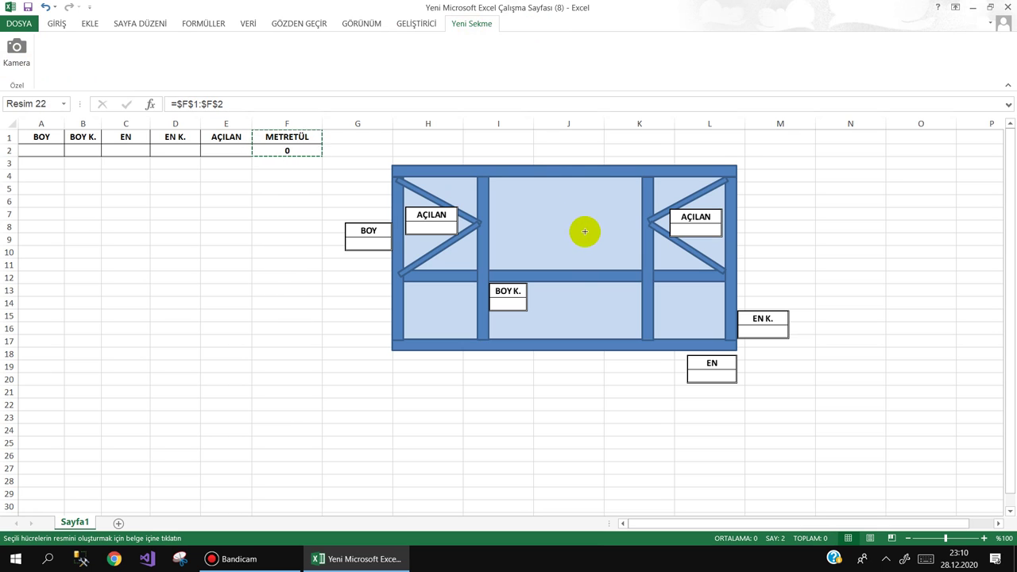
left_click(528, 209)
left_click(512, 311)
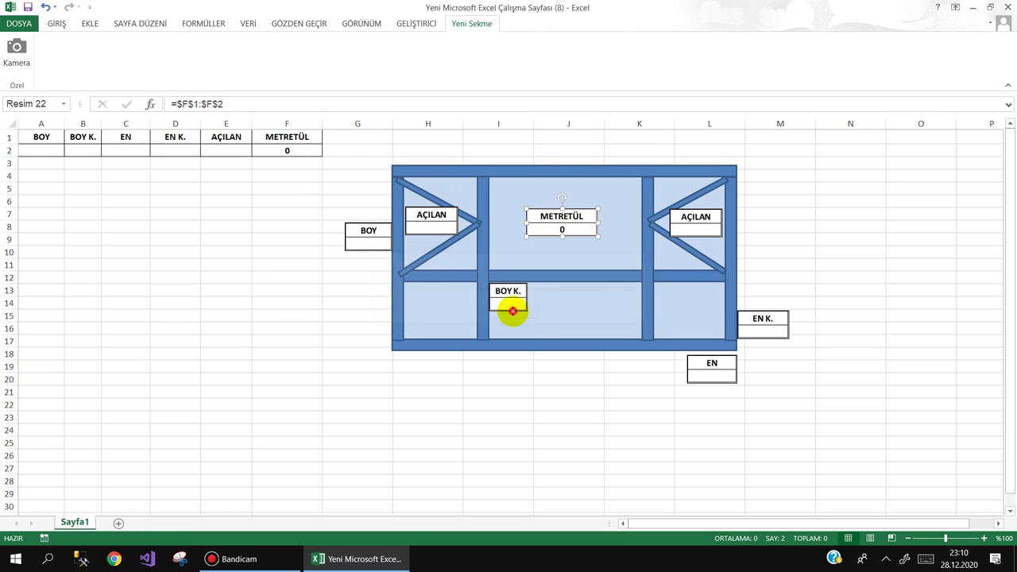
left_click(510, 306)
left_click(559, 217)
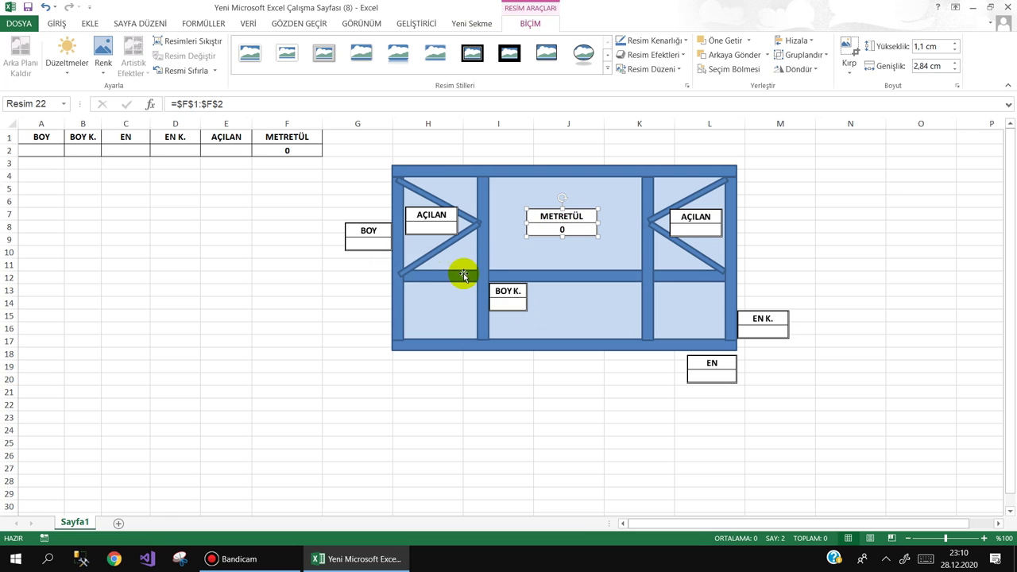
left_click(211, 213)
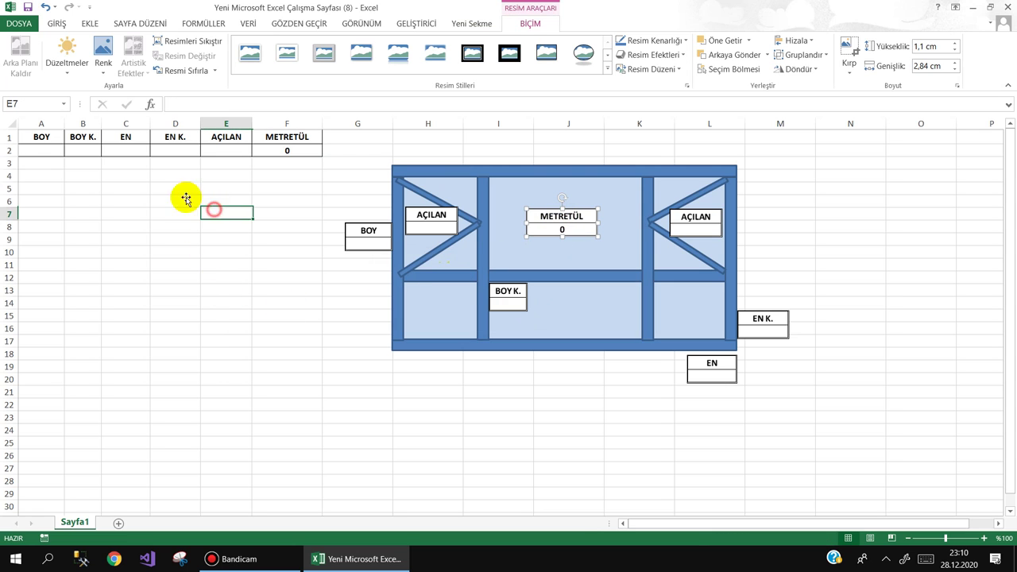
left_click(41, 151)
type("160")
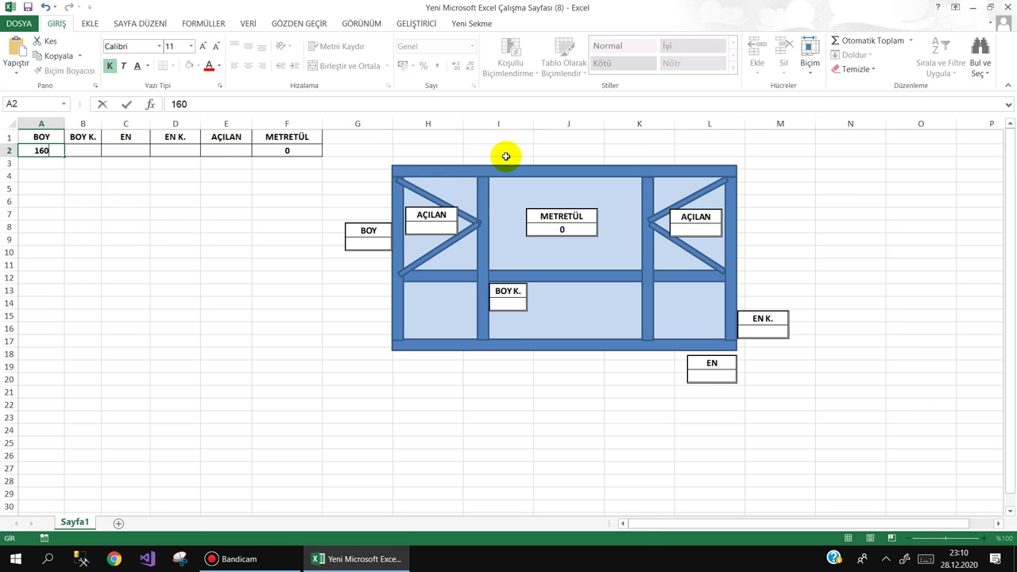
key("Tab")
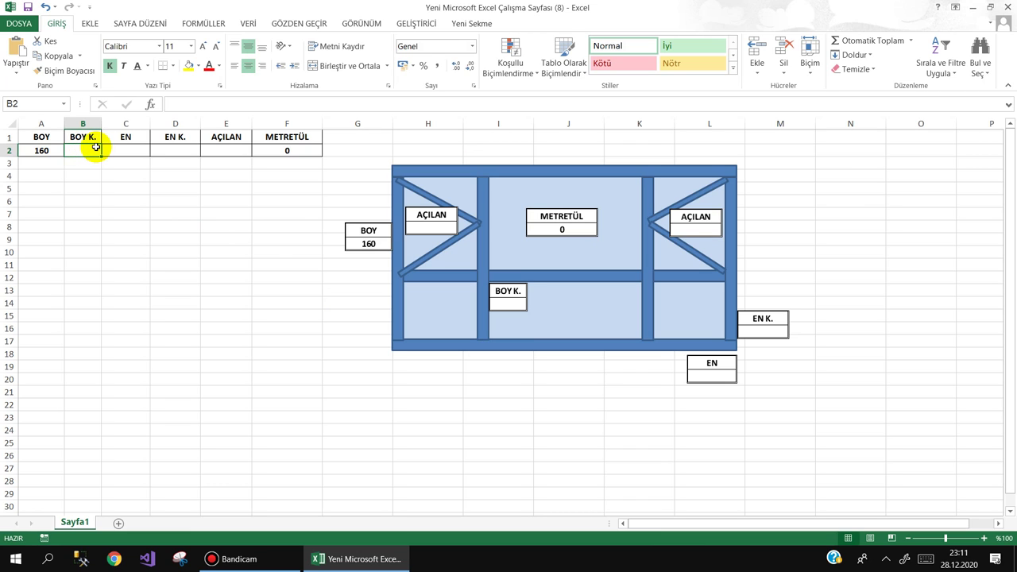
type("4")
key("Tab")
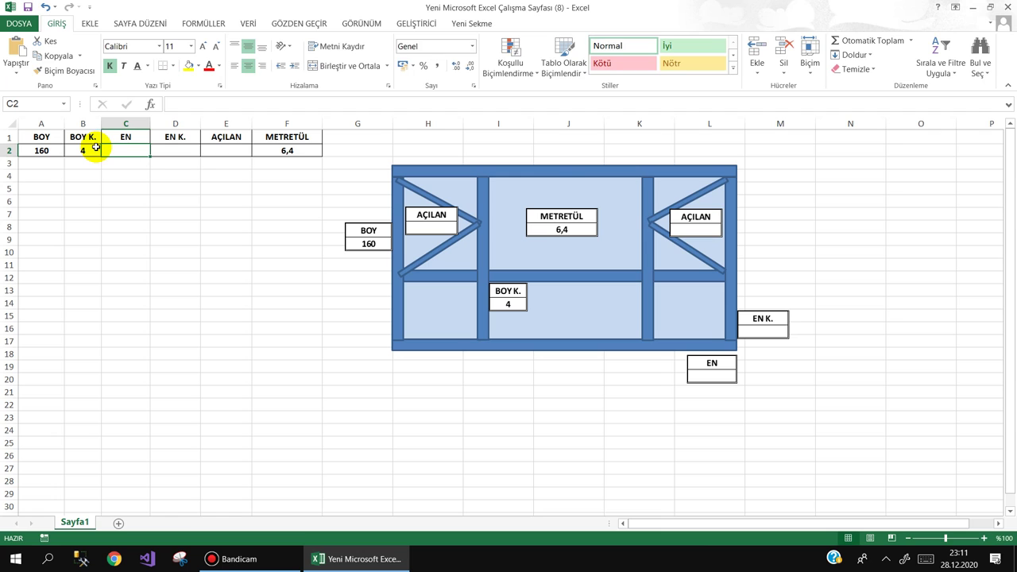
type("210")
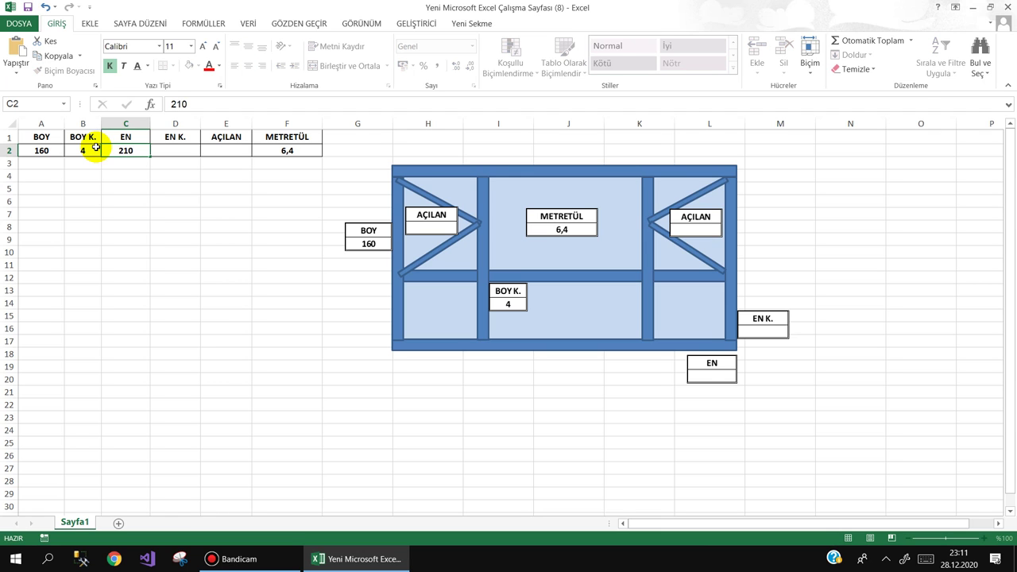
key("Tab")
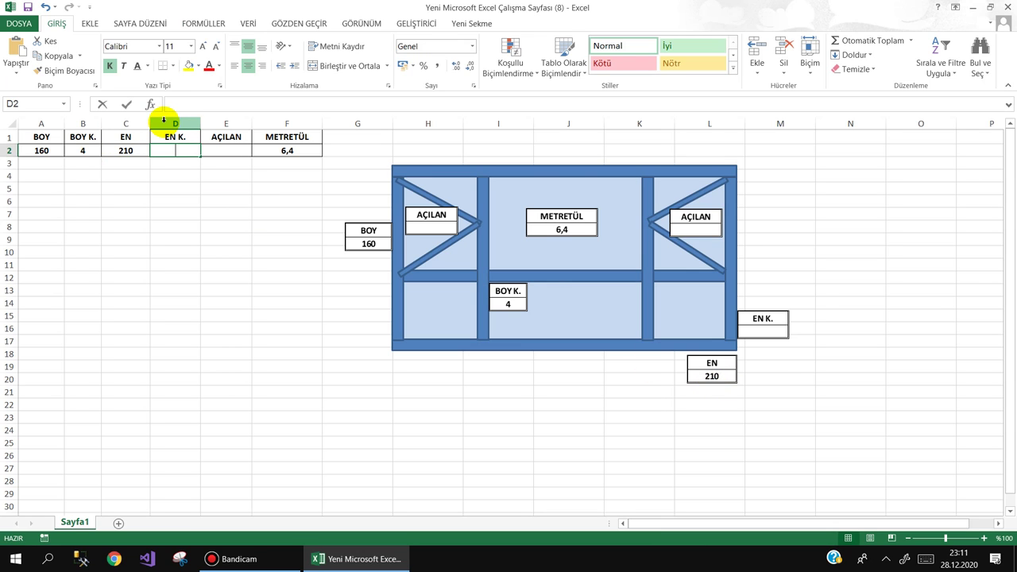
type("3")
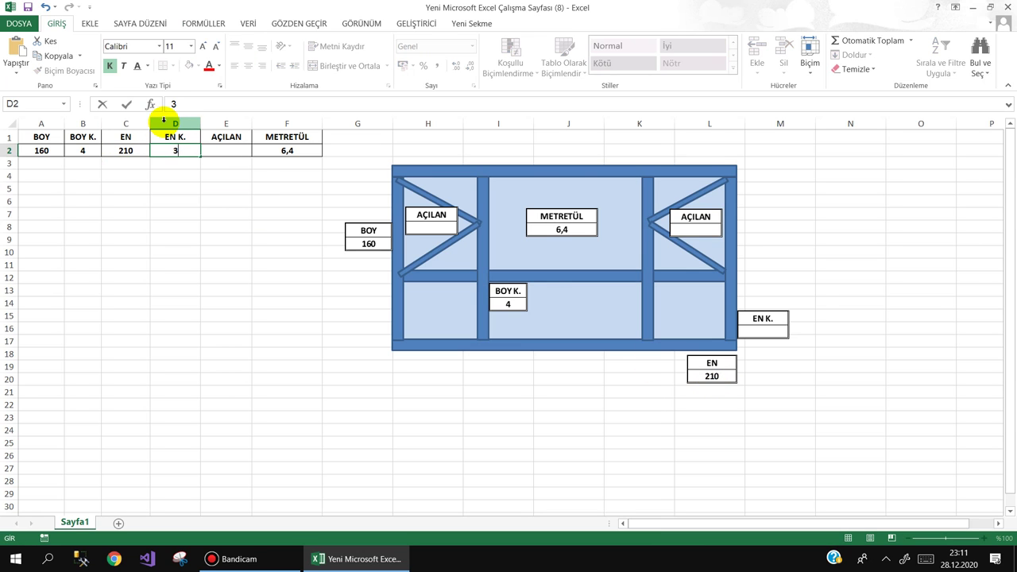
key("Tab")
type("2")
key("Return")
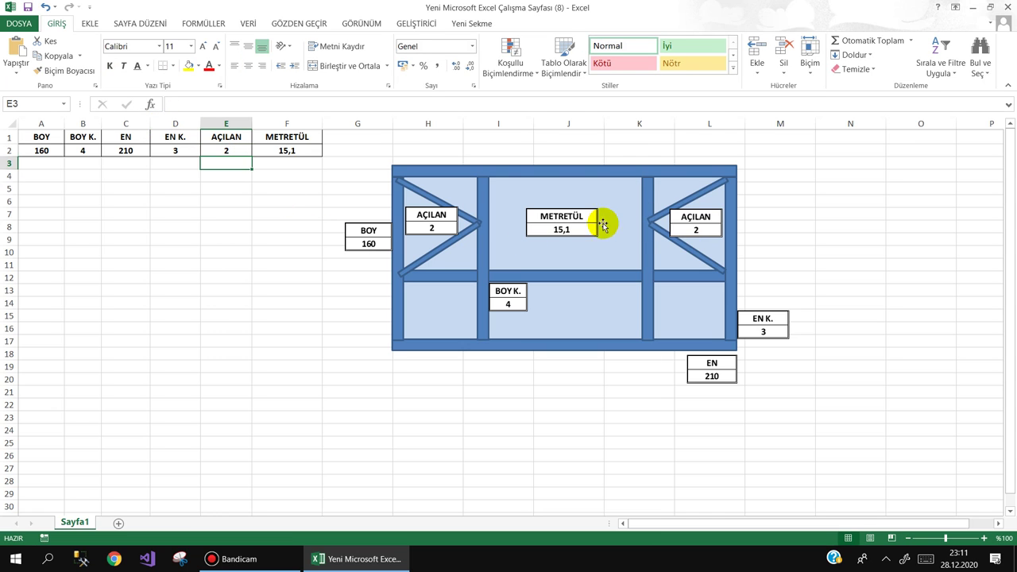
left_click_drag(548, 221, 550, 222)
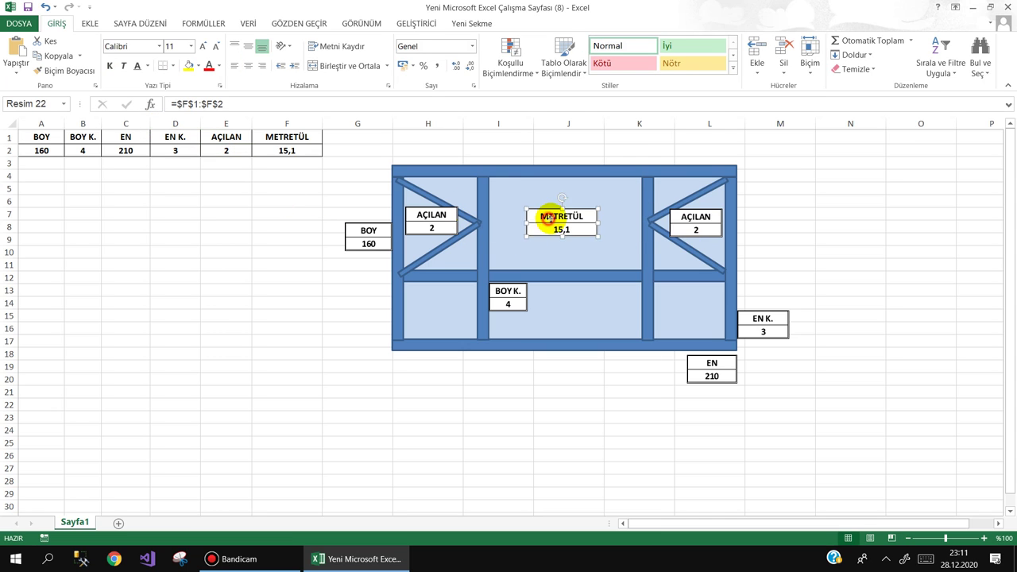
left_click(219, 151)
type("1")
key("Return")
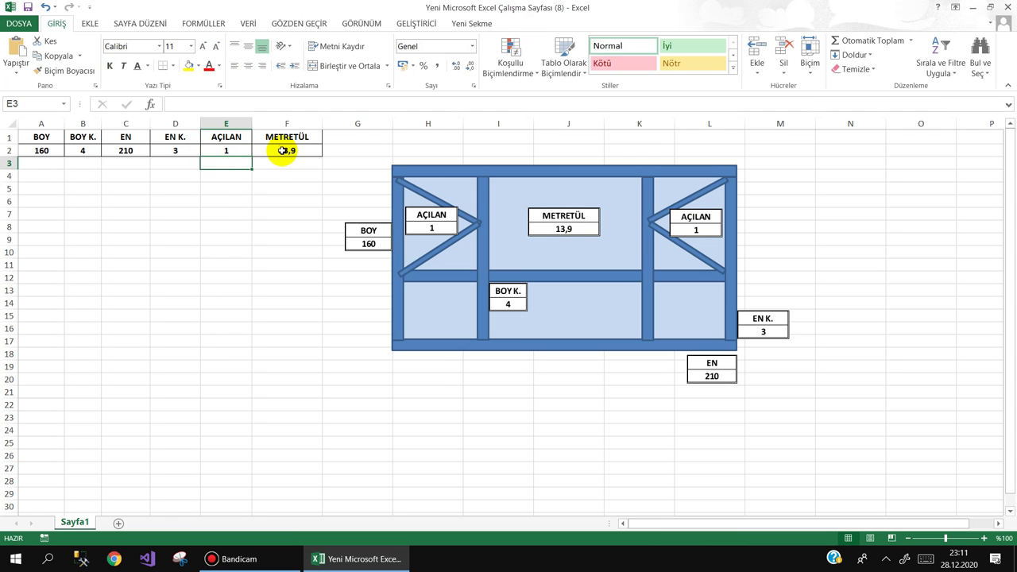
key("Up")
type("2")
key("Return")
key("Left")
key("Left")
key("Left")
key("Left")
key("Up")
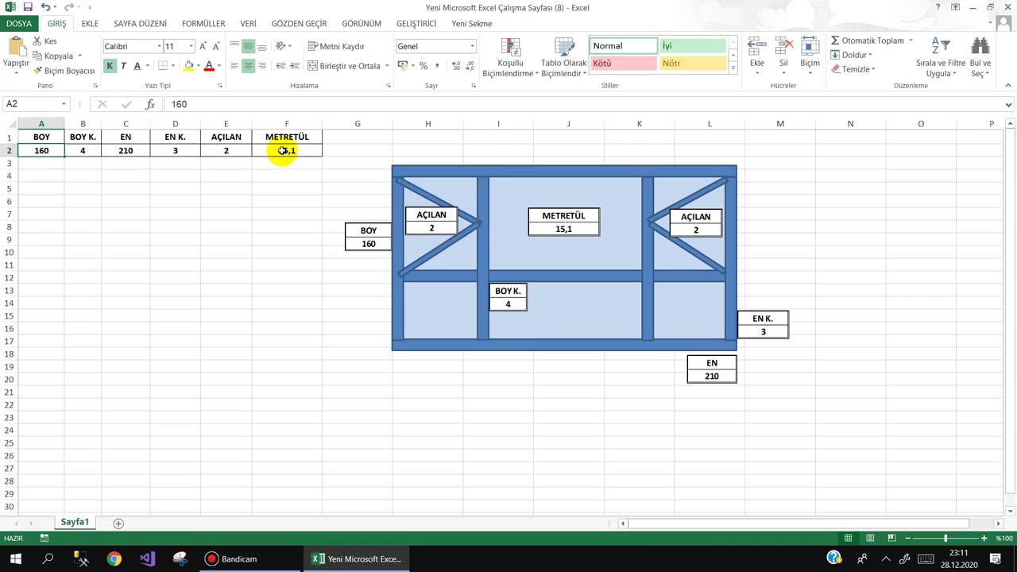
type("180")
key("Return")
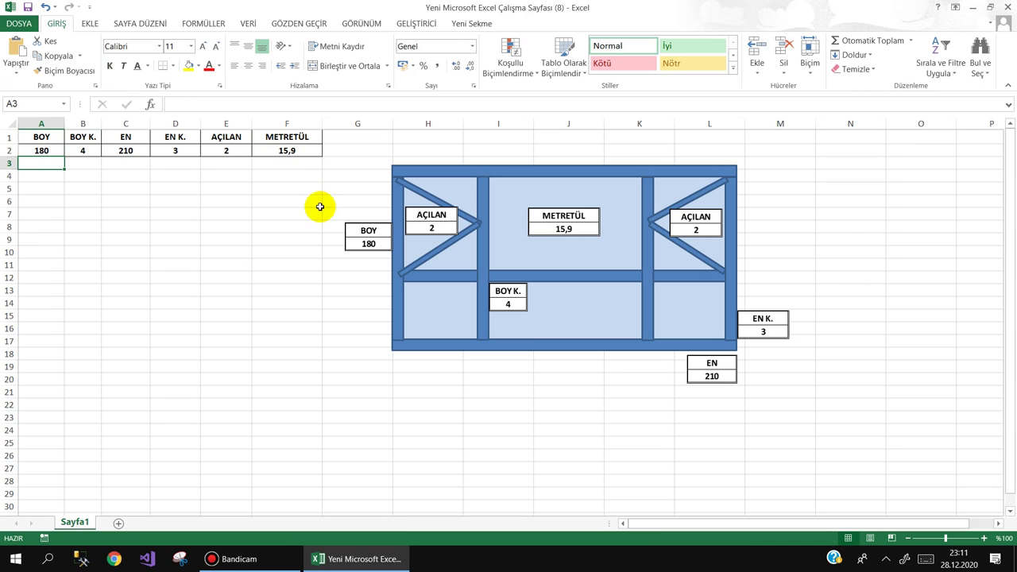
left_click(199, 193)
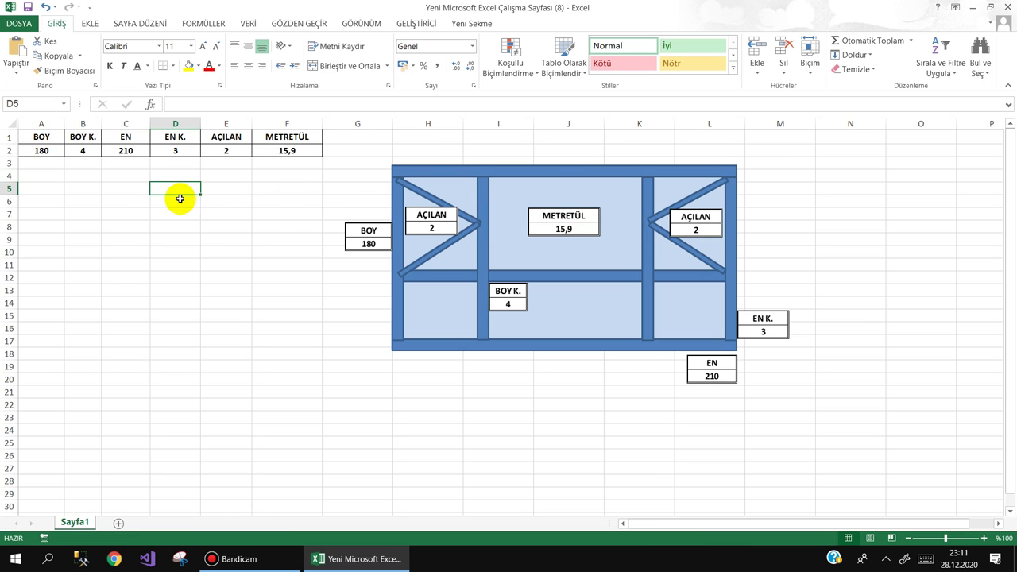
- Add Sayfa2 and a sheet renamed Ocak, widening all their columns
left_click(118, 523)
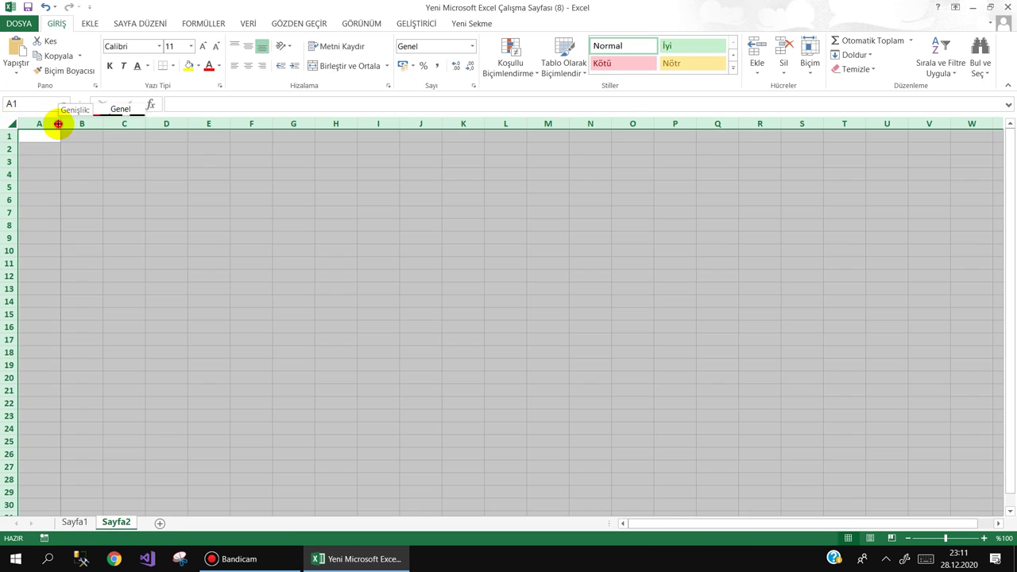
left_click_drag(60, 124, 81, 124)
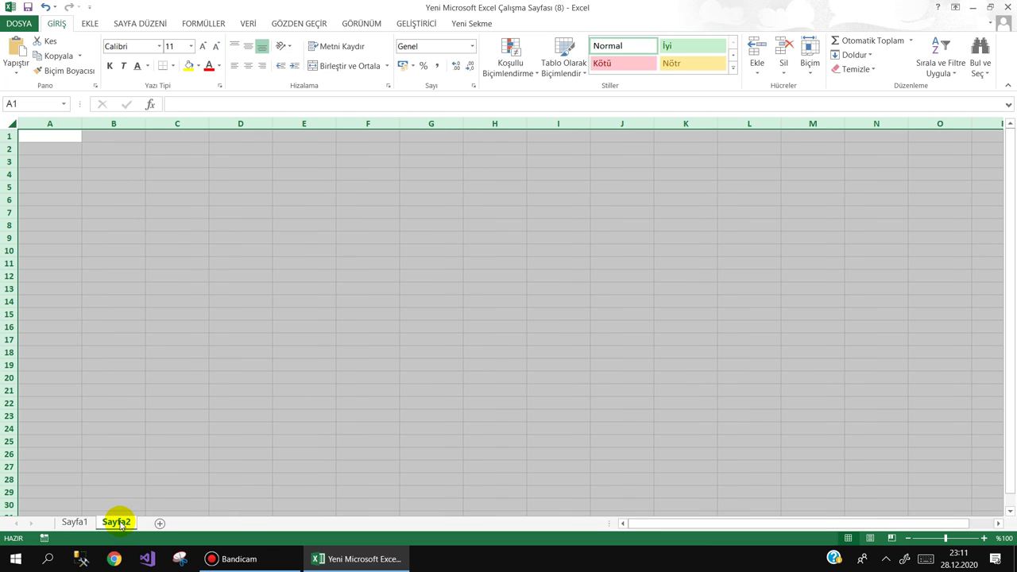
left_click(159, 524)
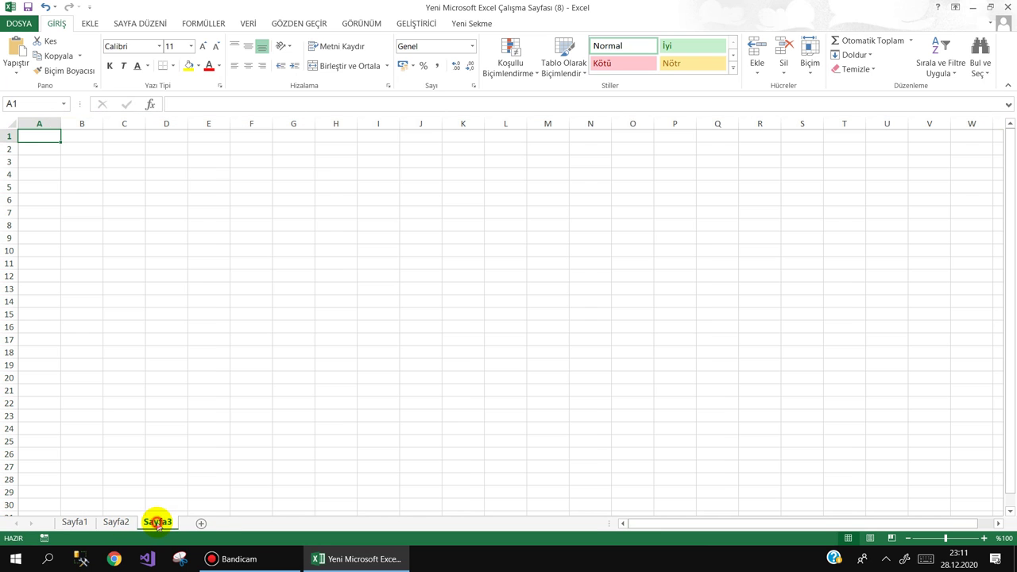
double_click(157, 523)
type("Ocak")
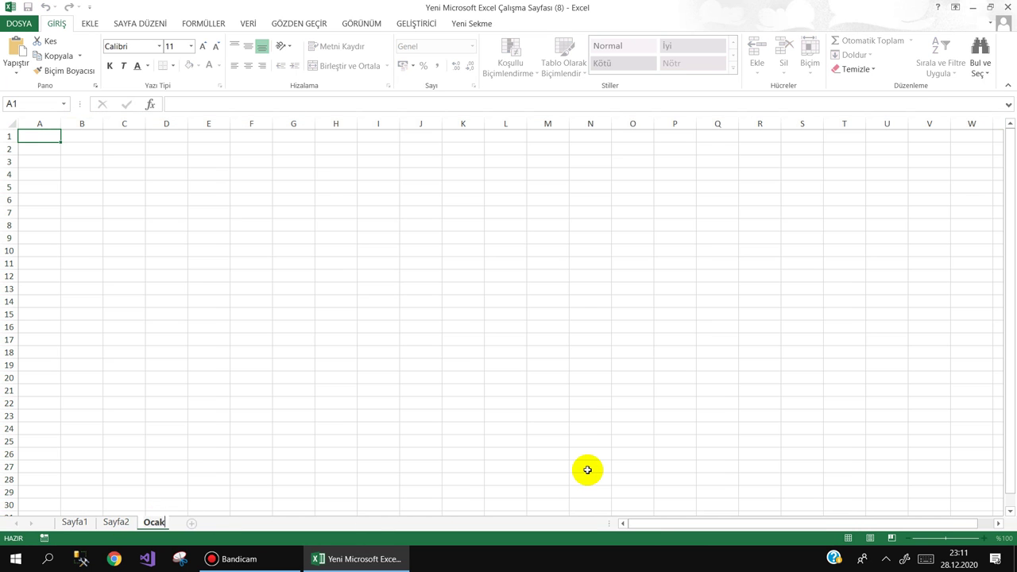
key("Return")
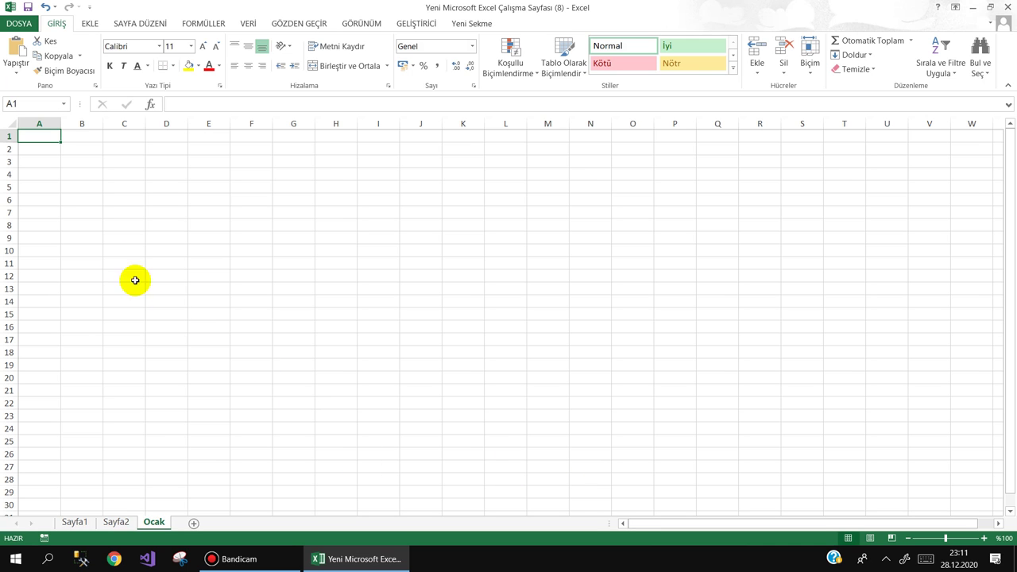
left_click(9, 124)
left_click_drag(61, 124, 86, 124)
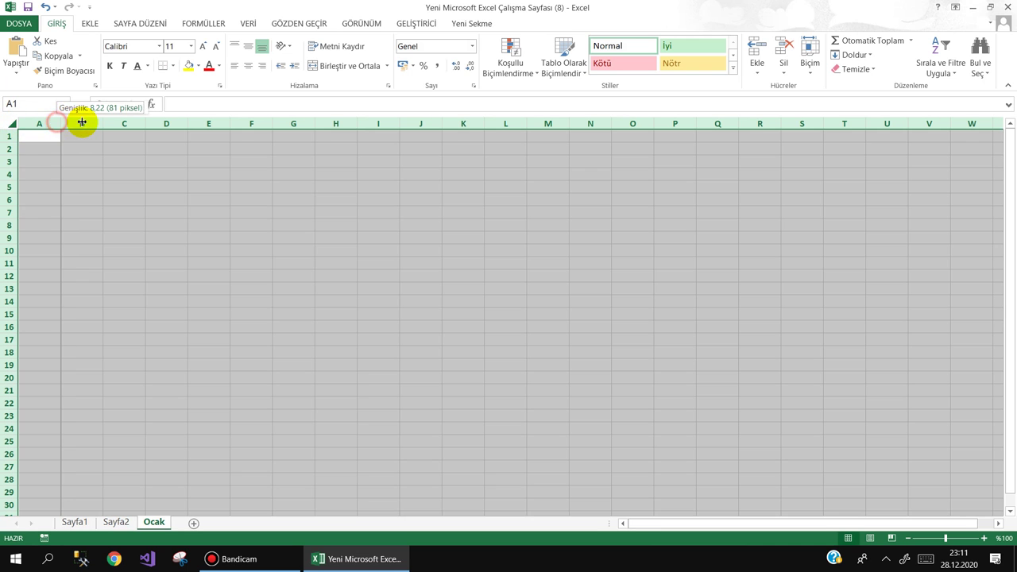
- Enter headers TARİH, TUTAR and TOPLAM in A1:C1 on Ocak
left_click(68, 135)
type("t")
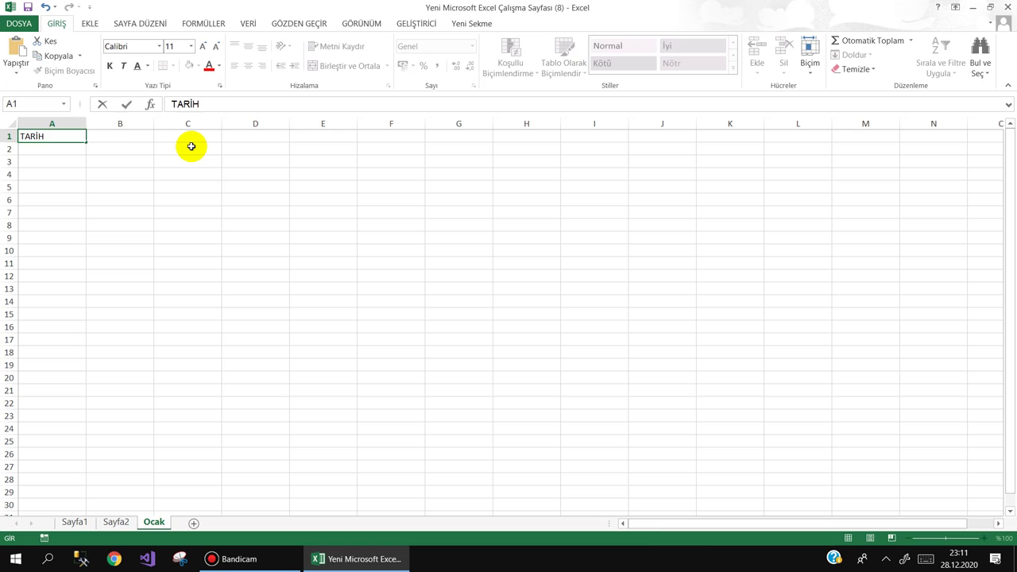
key("Tab")
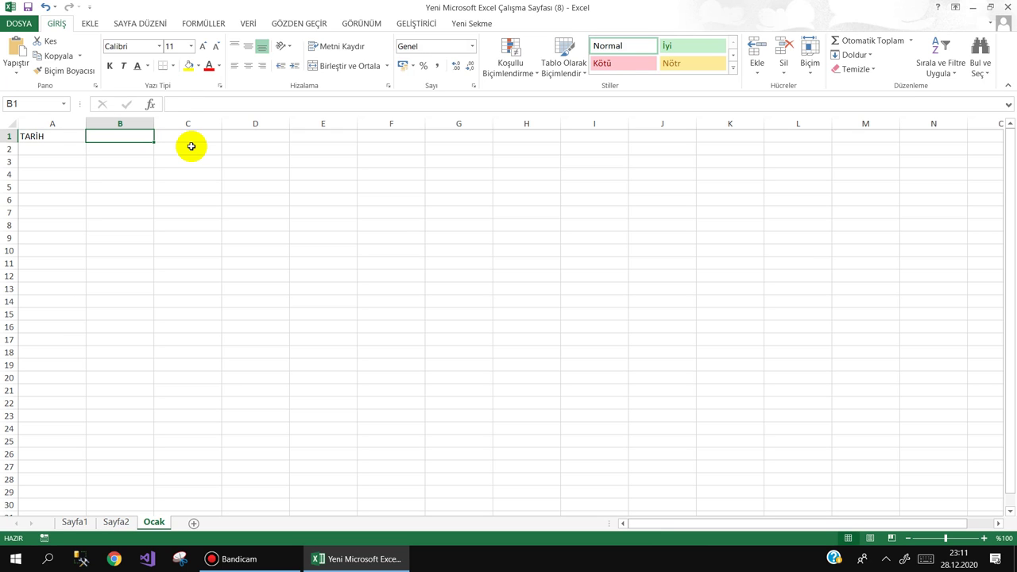
type("TUTAR")
key("Tab")
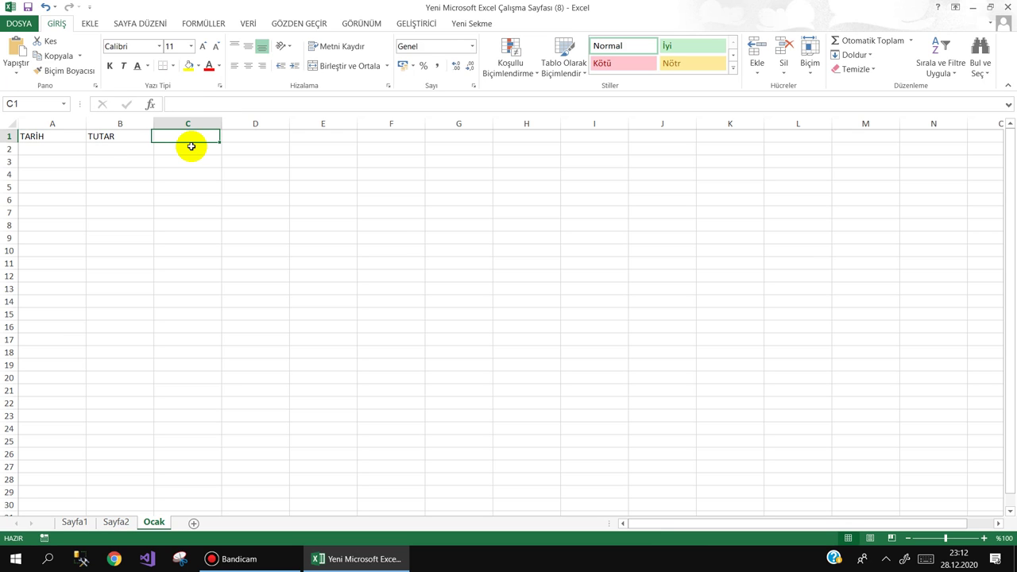
type("TOPLAM")
key("Return")
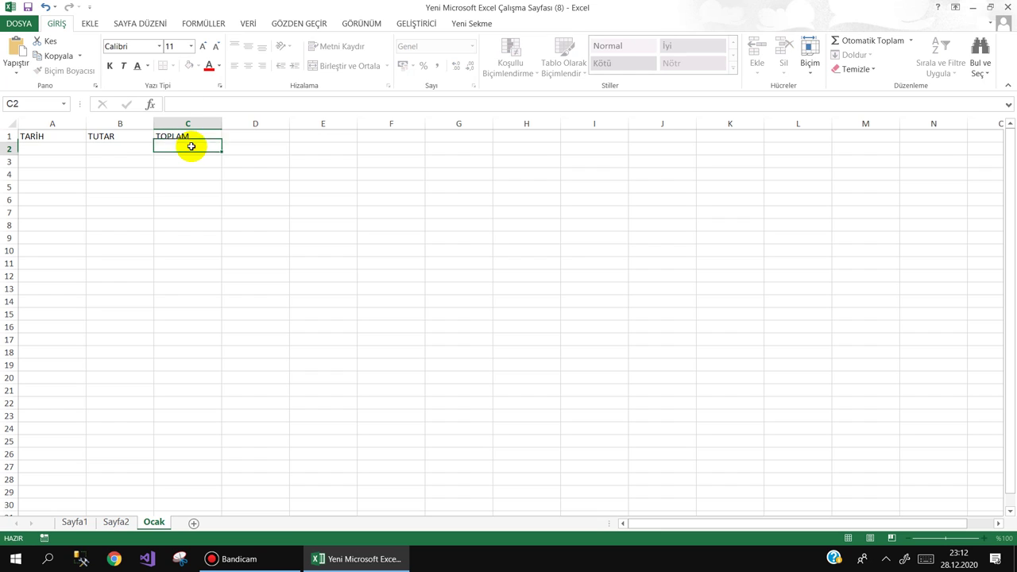
- Start an AutoSum formula in cell C2
key("Right")
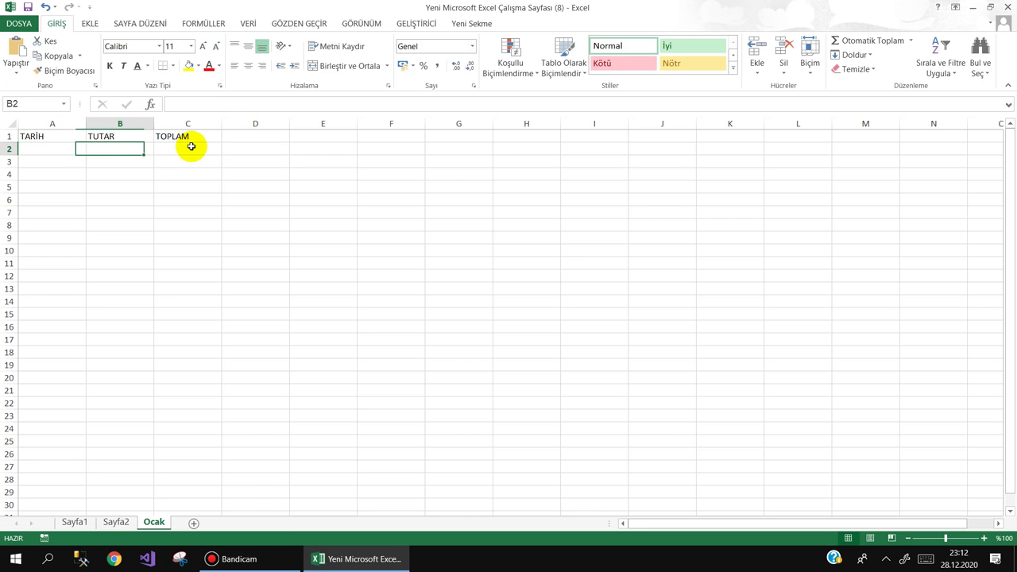
key("Right")
key("Right")
left_click(191, 146)
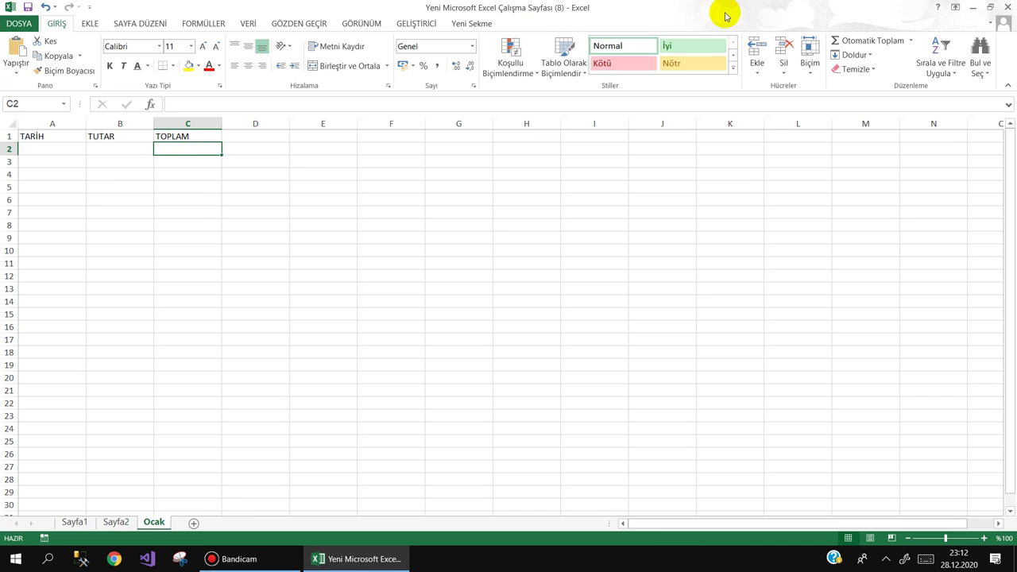
left_click(864, 40)
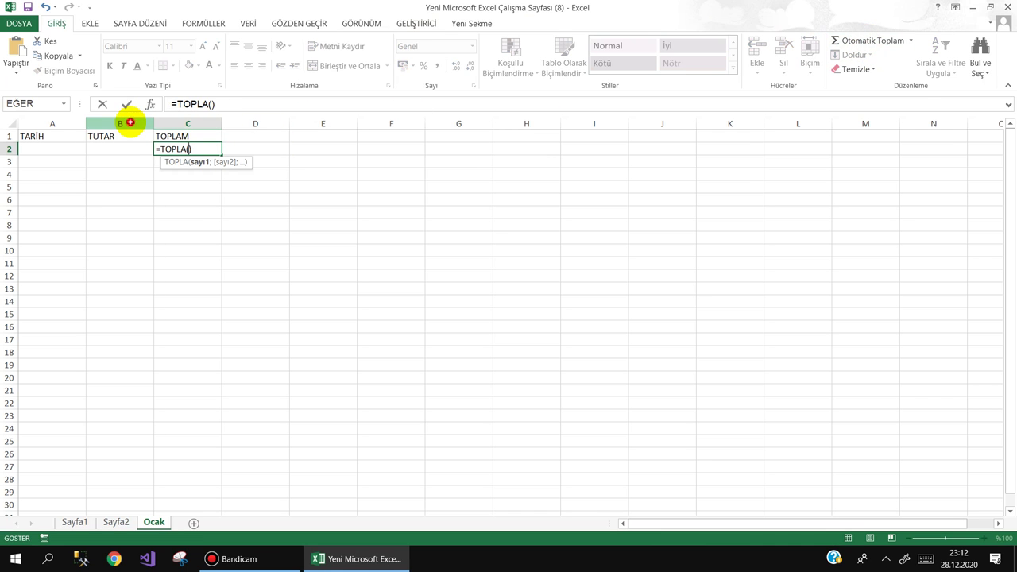
- Make C2 =TOPLA(B:B) and duplicate the Ocak sheet as Şubat
left_click(129, 120)
key("Return")
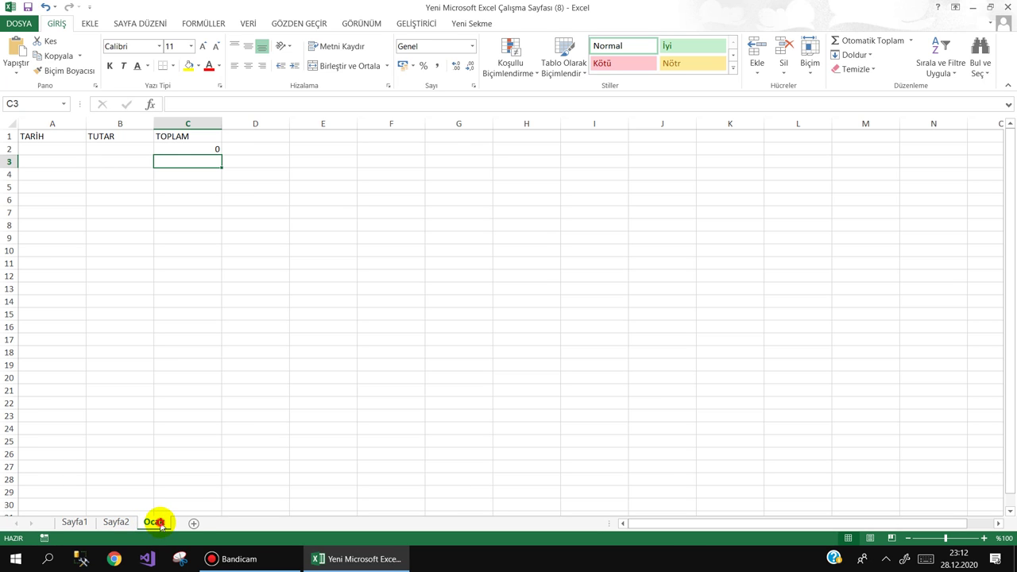
left_click_drag(156, 523, 191, 524)
type("Şubat")
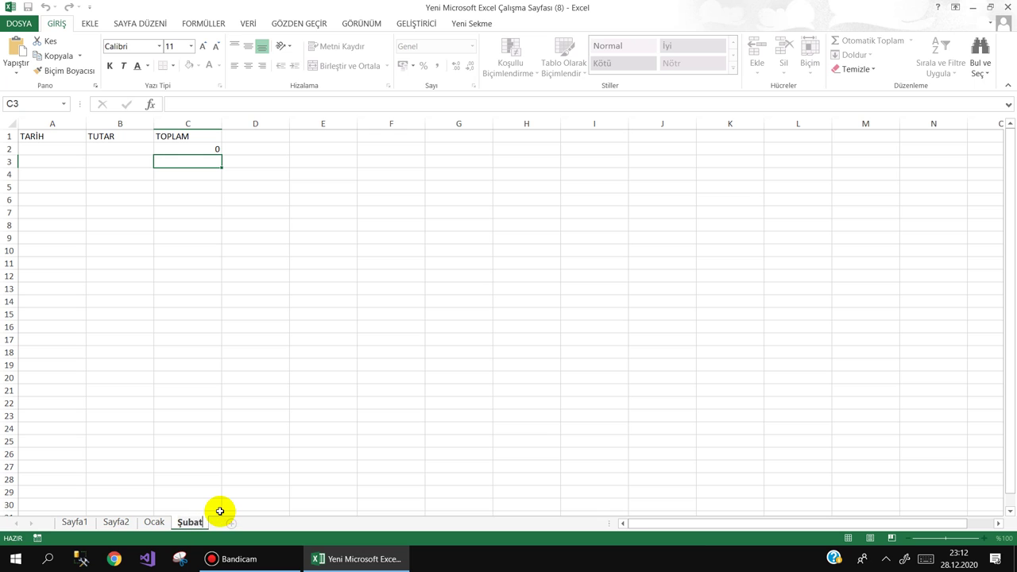
key("Return")
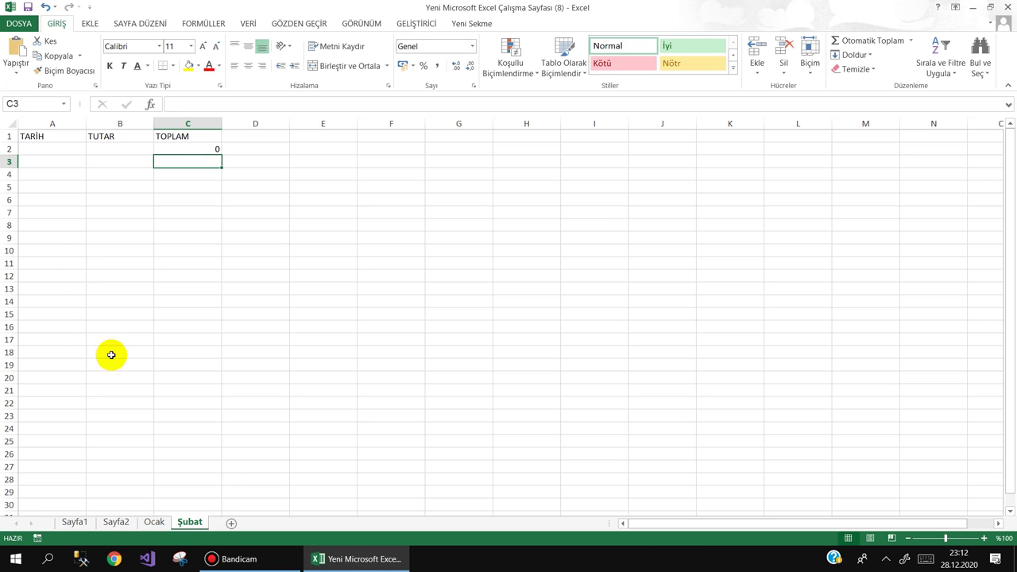
left_click(152, 521)
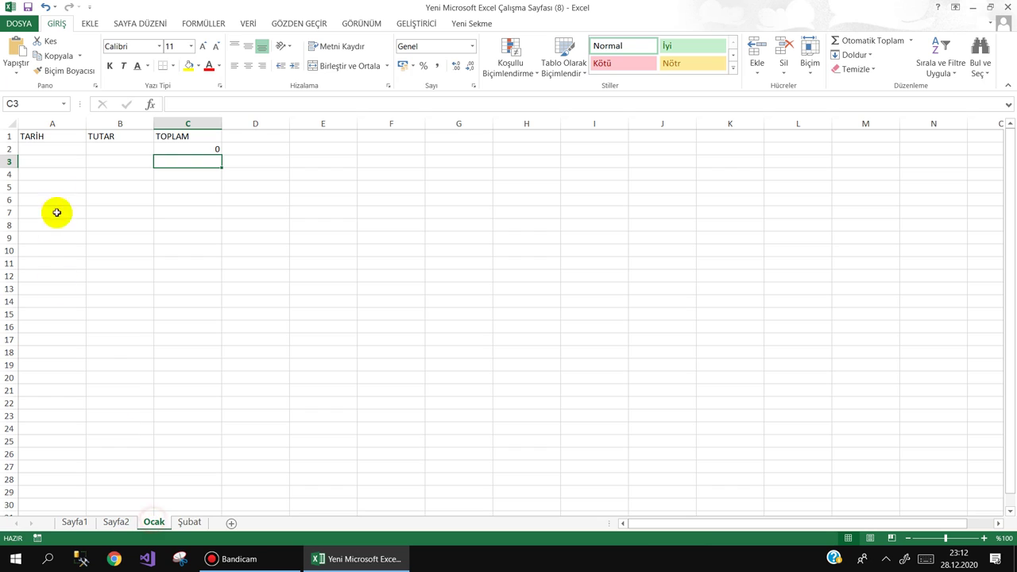
- On Ocak, enter 1.01.2021 with 5000 and 13.01.2021 with 6000 in A2:B3
left_click(53, 149)
type("1.01.2021")
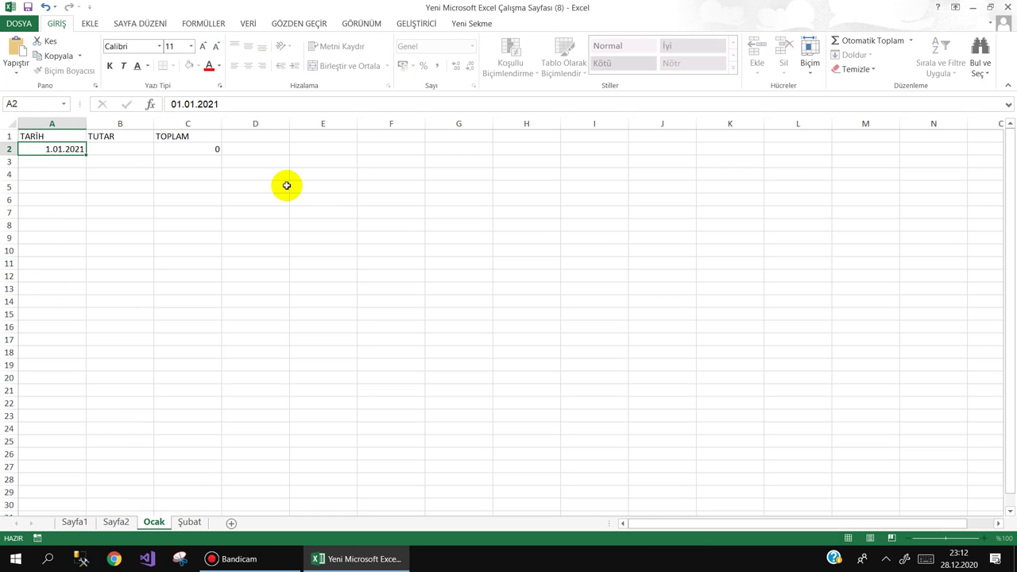
key("Tab")
type("00")
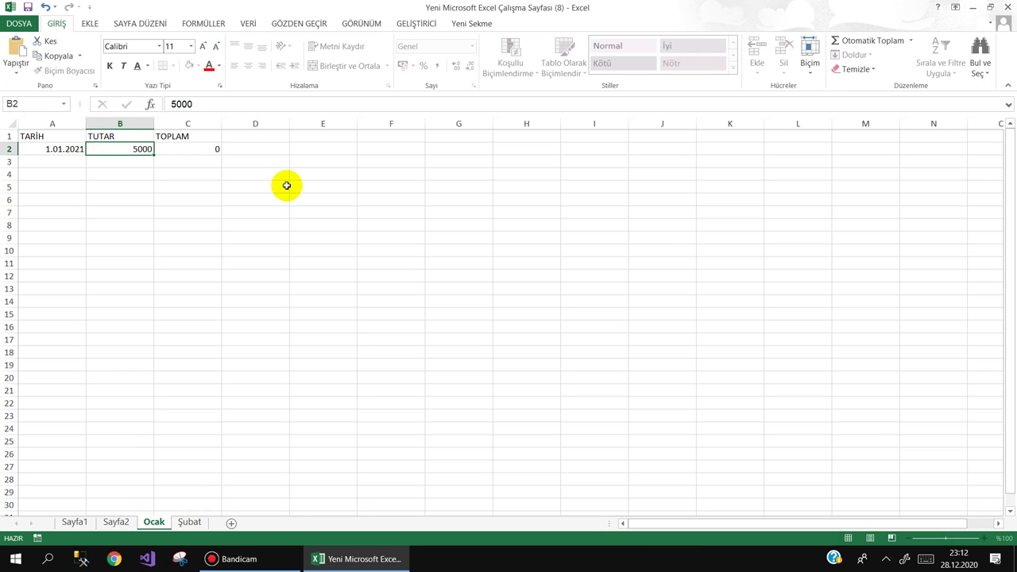
key("Return")
key("Down")
key("Left")
type("1")
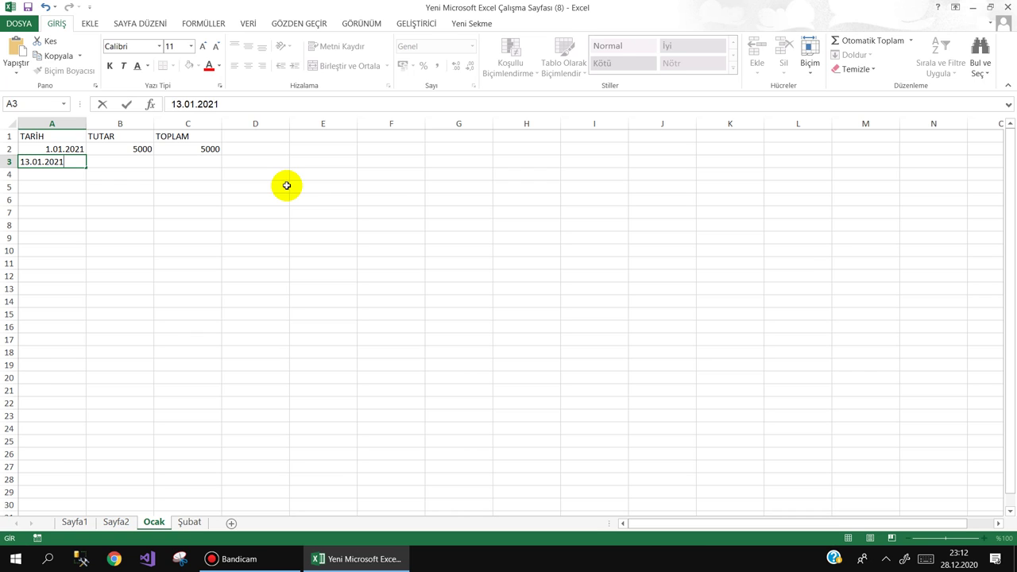
key("Tab")
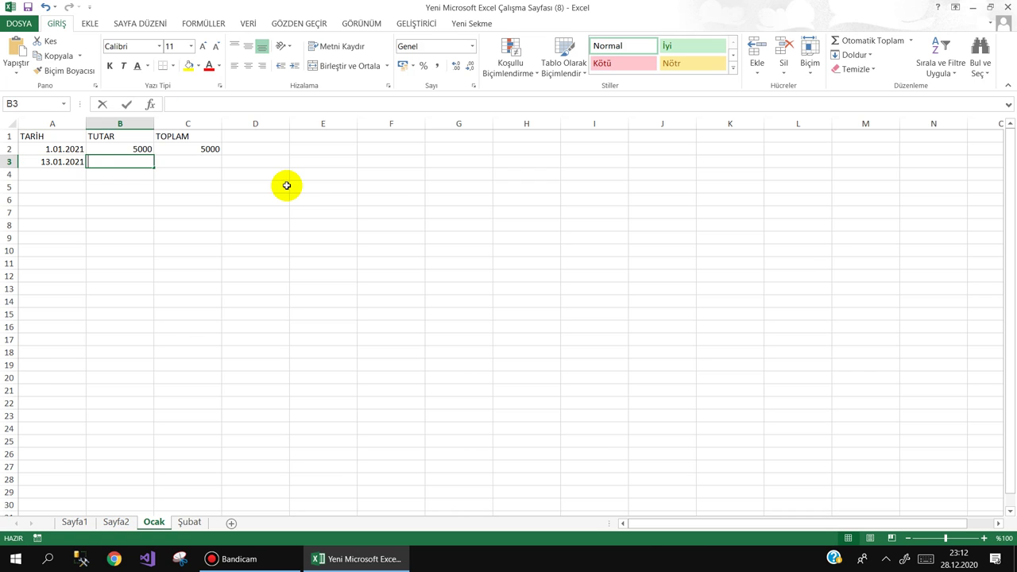
type("6000")
key("Return")
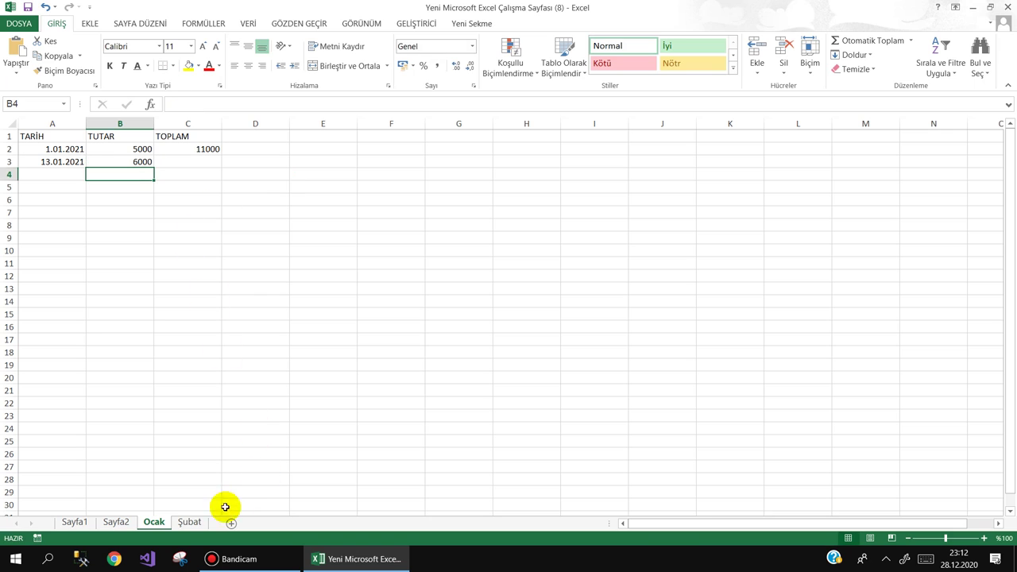
- On Şubat, enter date 01.02.2021 with amount 500 in row 2
left_click(191, 521)
left_click(49, 151)
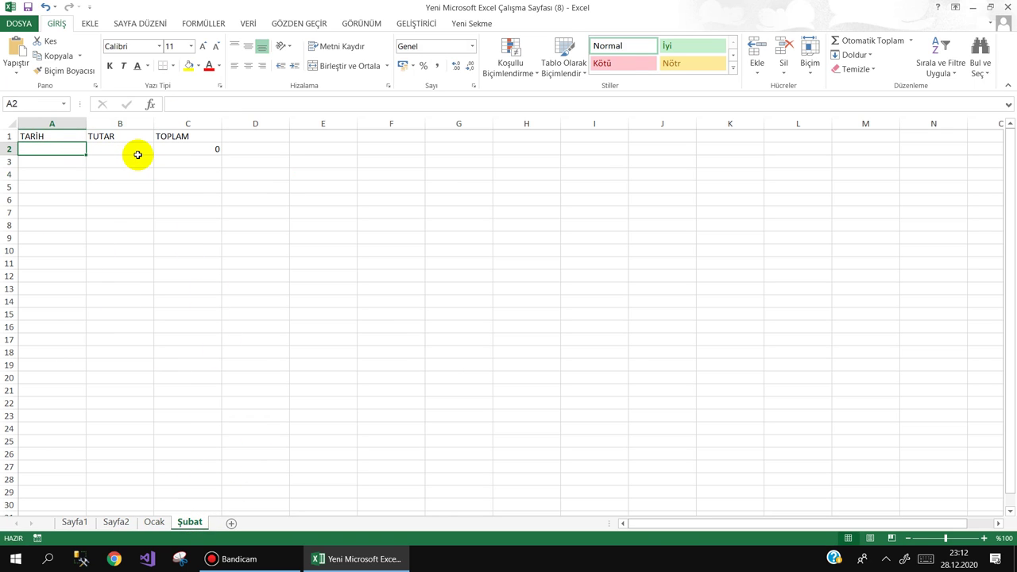
type("01.02.2021")
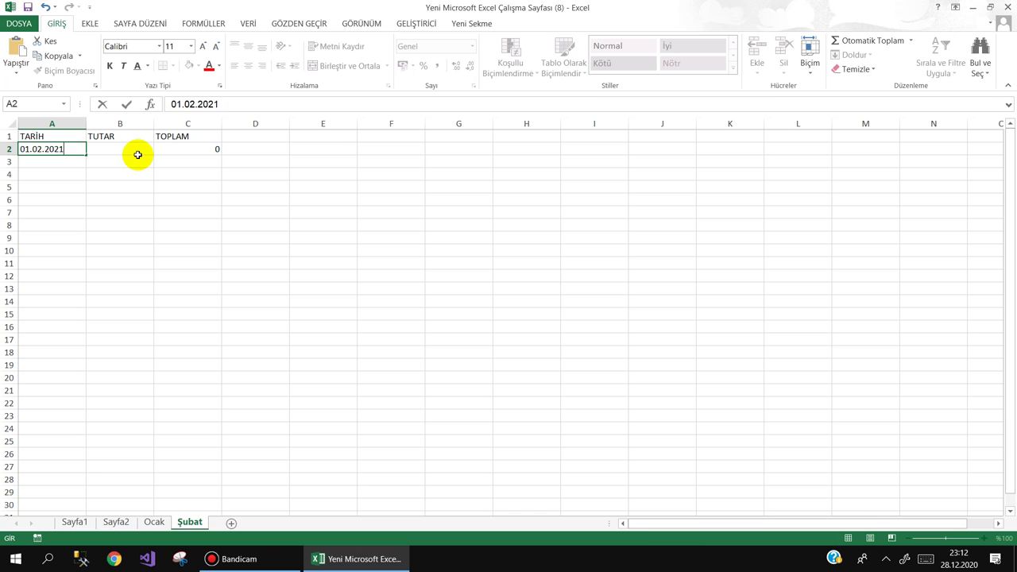
left_click(138, 155)
type("500")
key("Return")
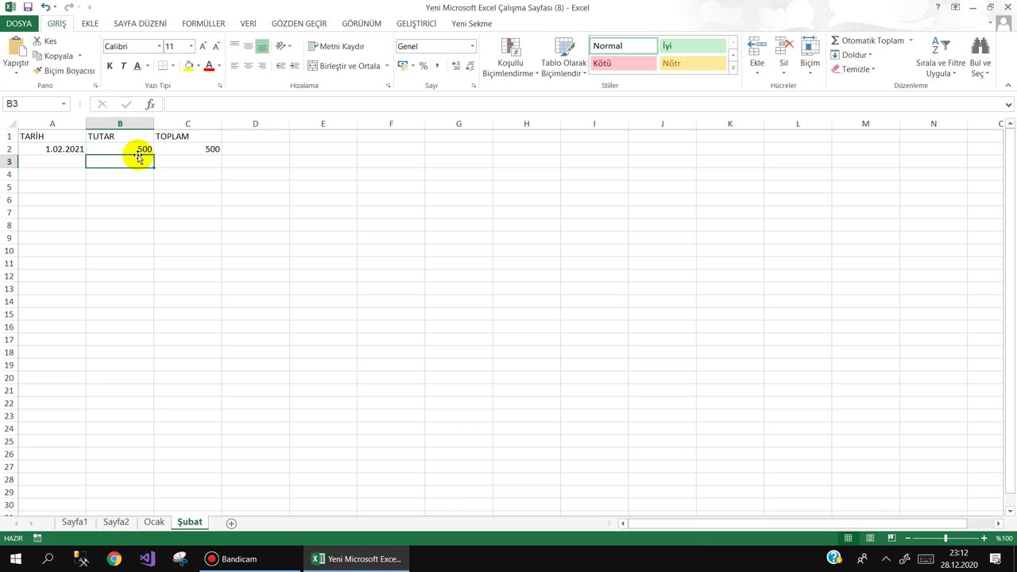
- Rename Sayfa2 to 'Ay toplamları', correcting the mistyped 'At toplamları'
left_click(74, 522)
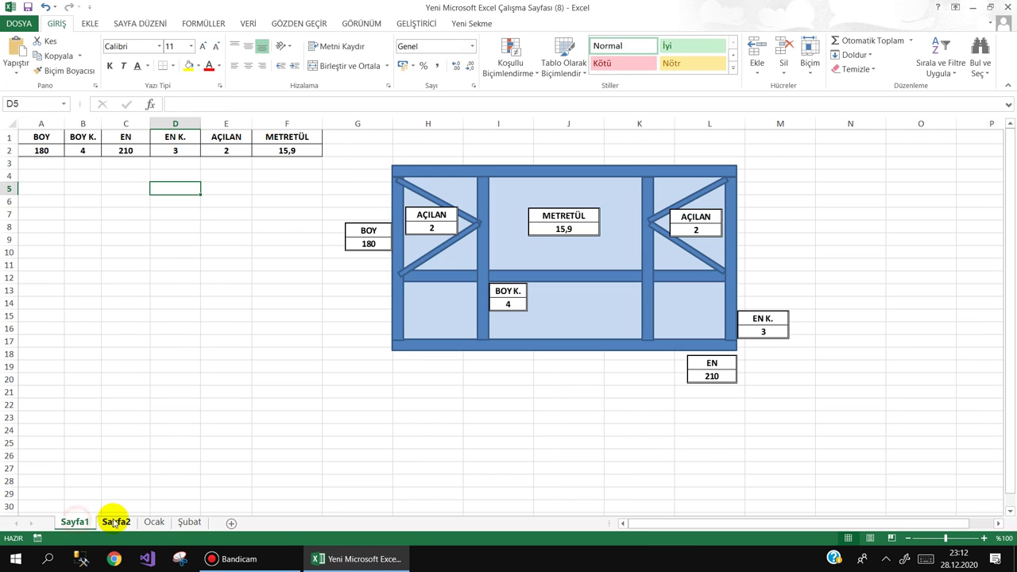
left_click(116, 522)
type("At toplamları")
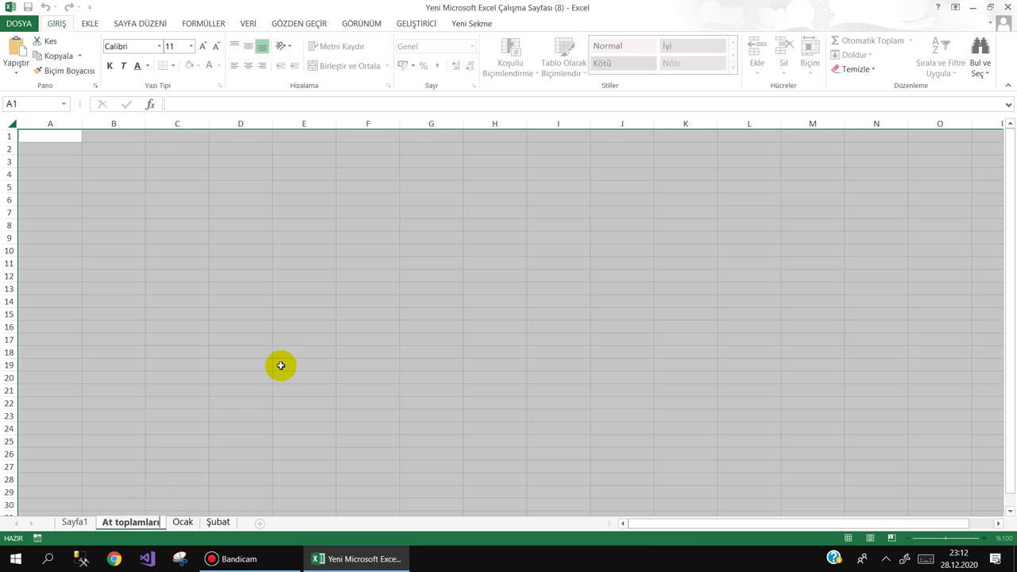
key("Return")
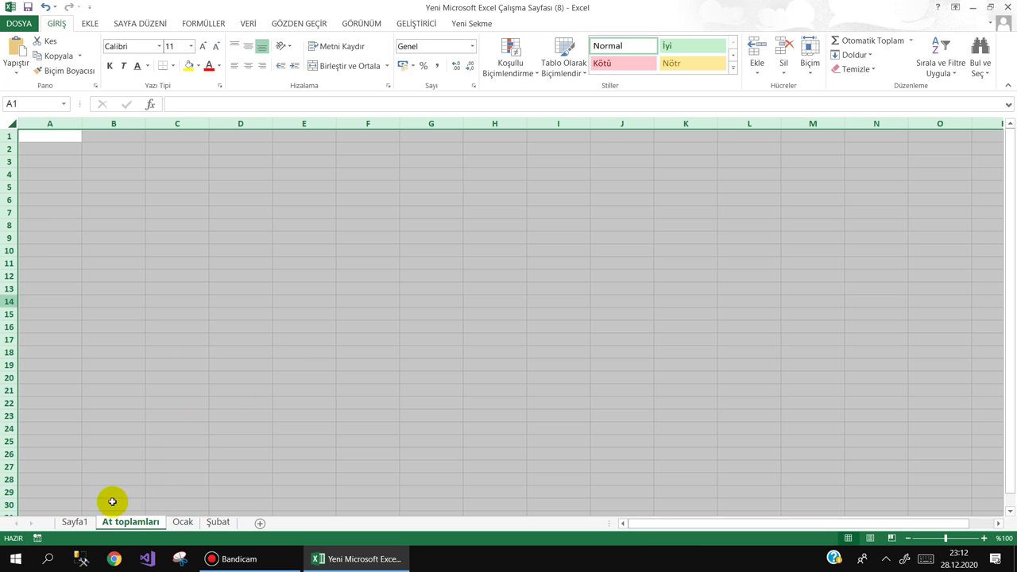
double_click(112, 522)
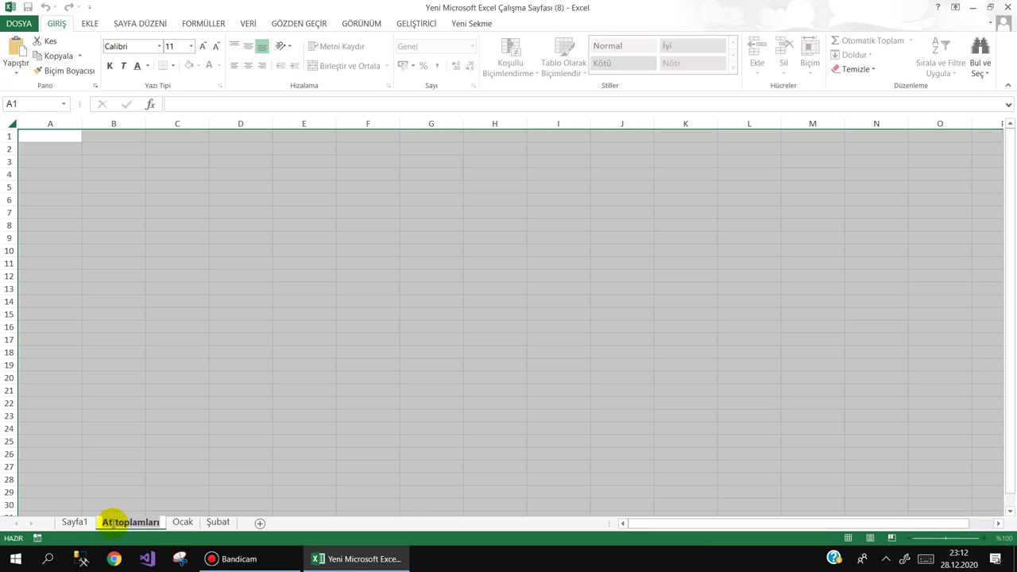
left_click(111, 521)
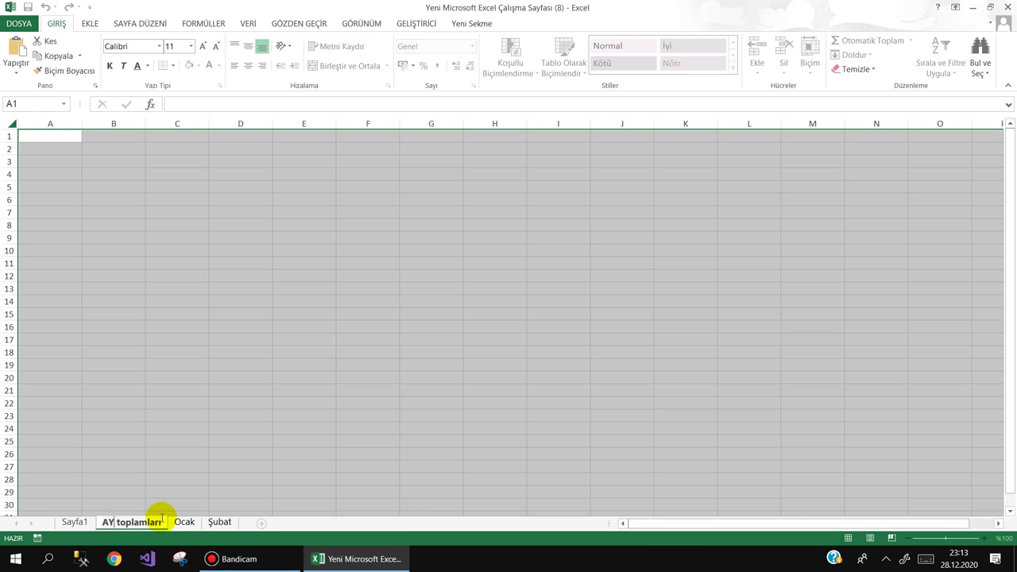
type("y")
key("Return")
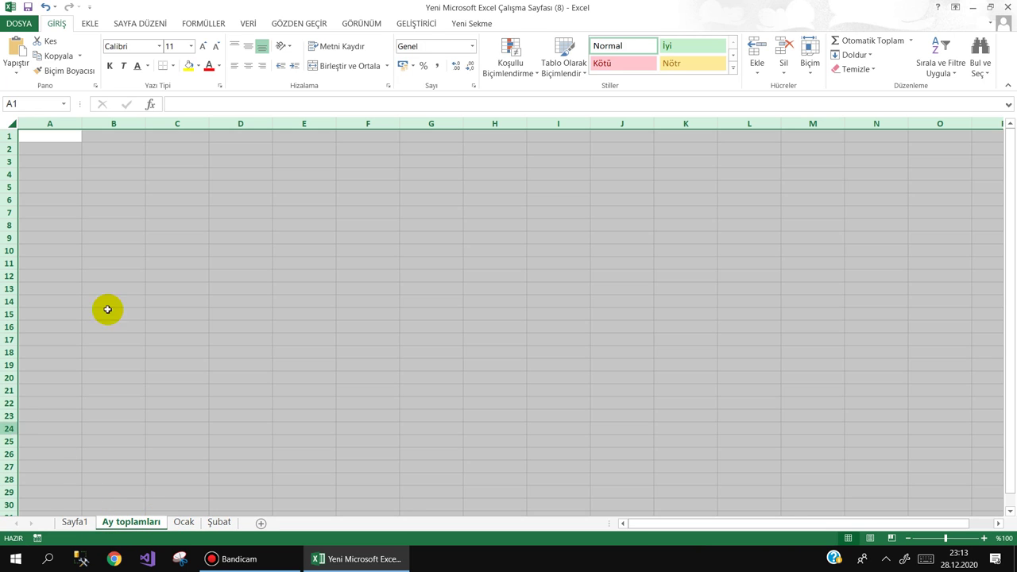
left_click(70, 137)
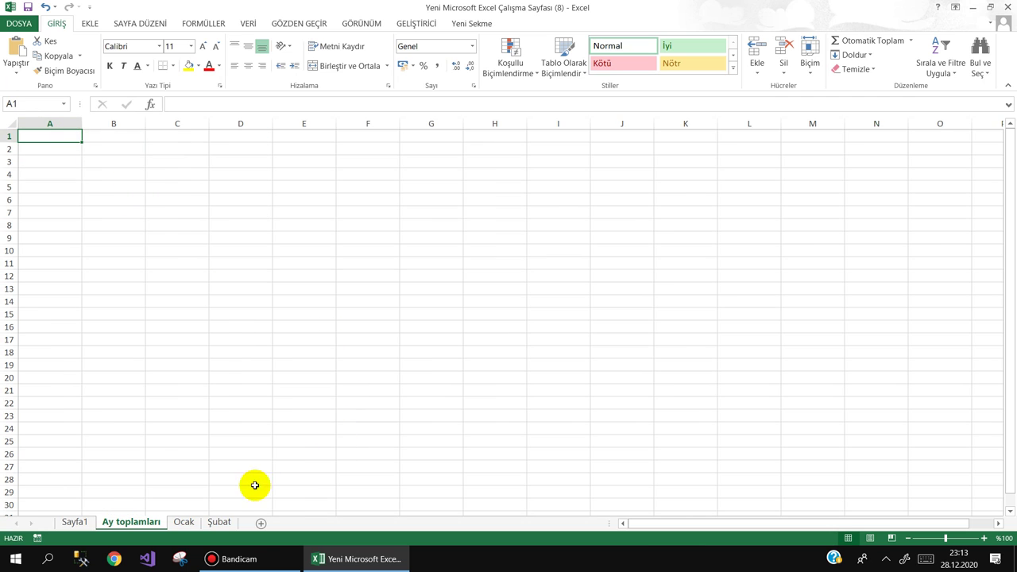
left_click(184, 522)
- Paste a live snapshot of Ocak's C1:C2 at A1 on Ay toplamları, enlarged and rotated 90°
left_click(471, 23)
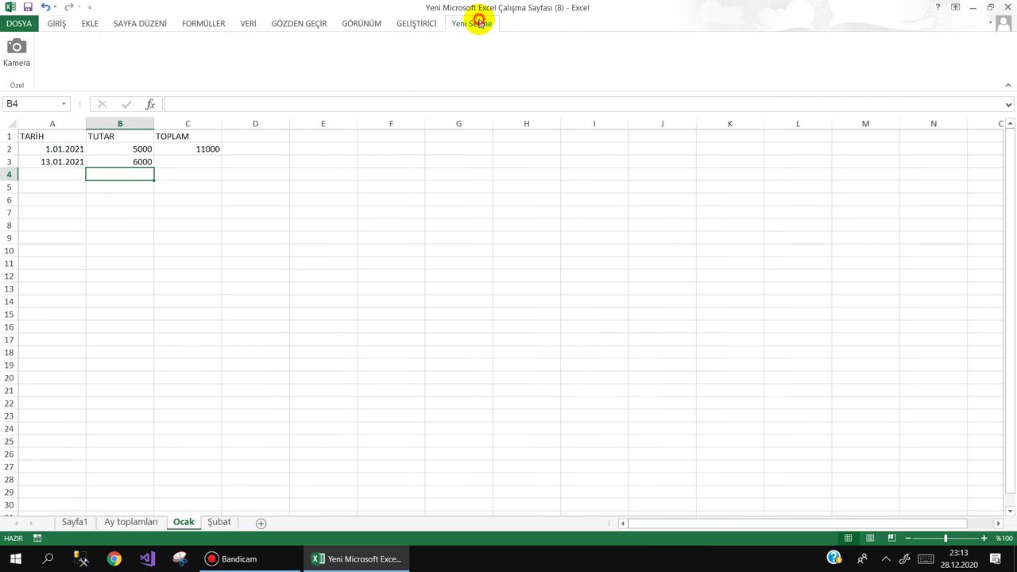
left_click(16, 54)
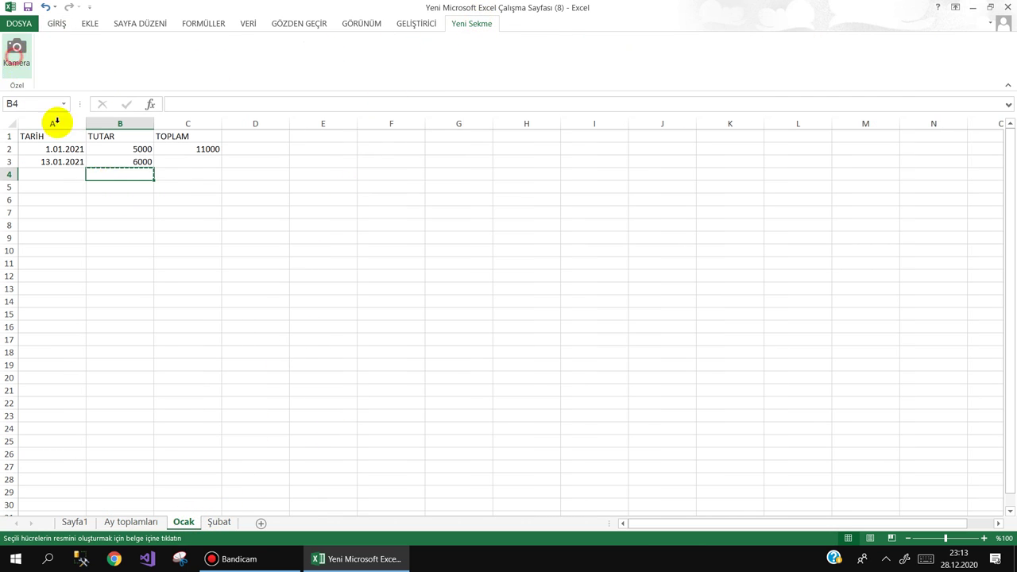
left_click(190, 135)
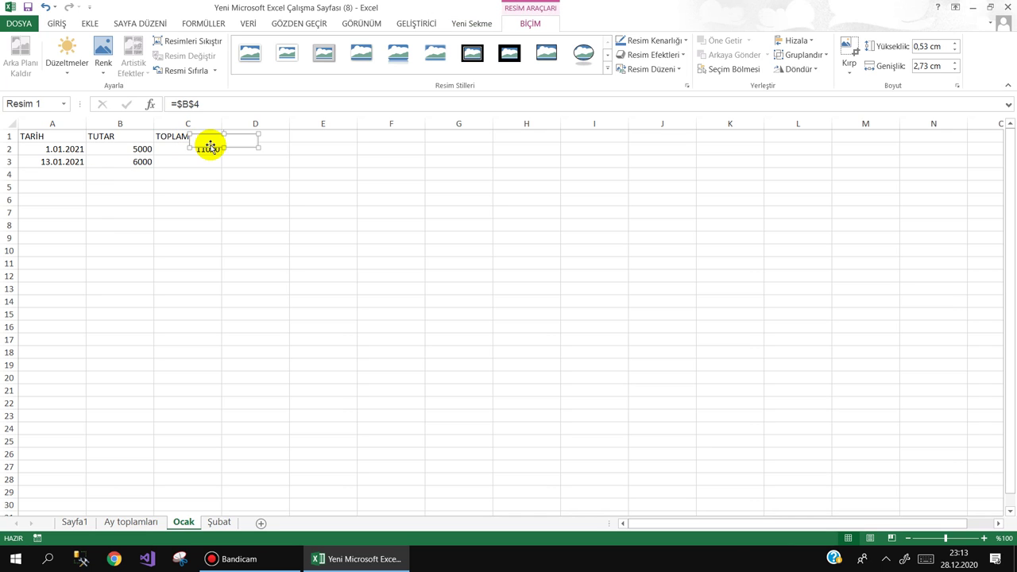
key("Escape")
left_click_drag(195, 138, 198, 149)
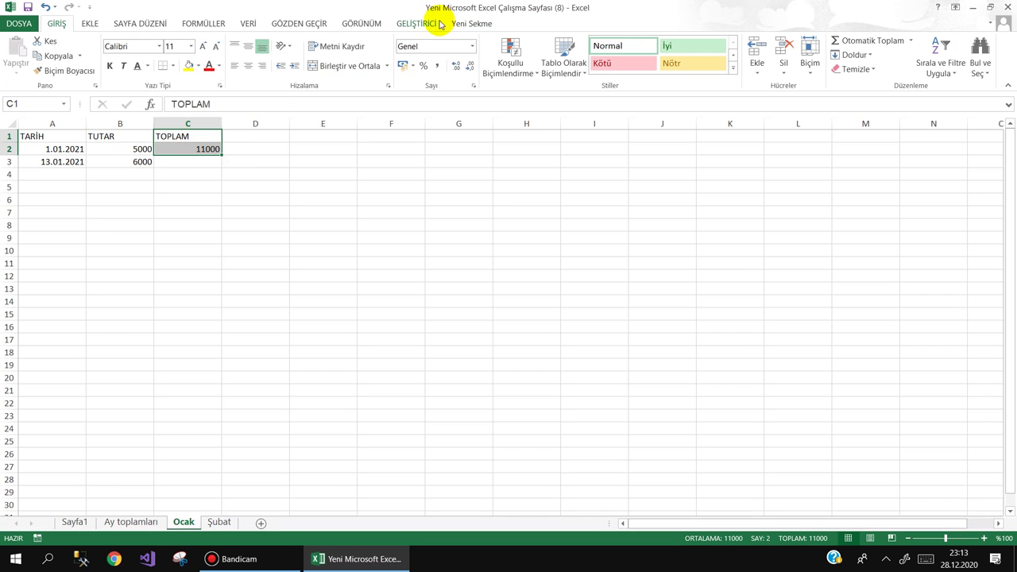
left_click(465, 23)
left_click(17, 51)
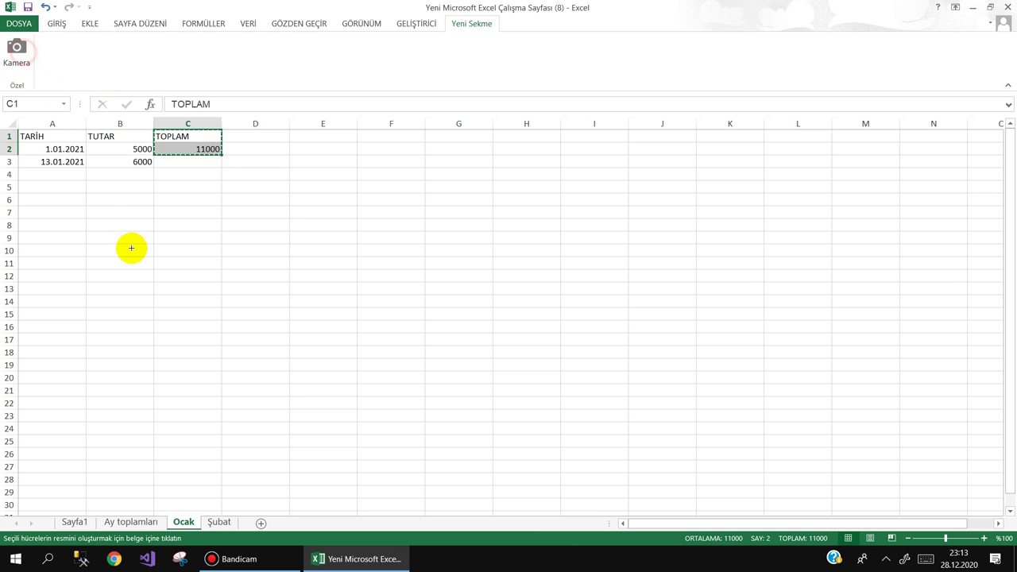
left_click(143, 522)
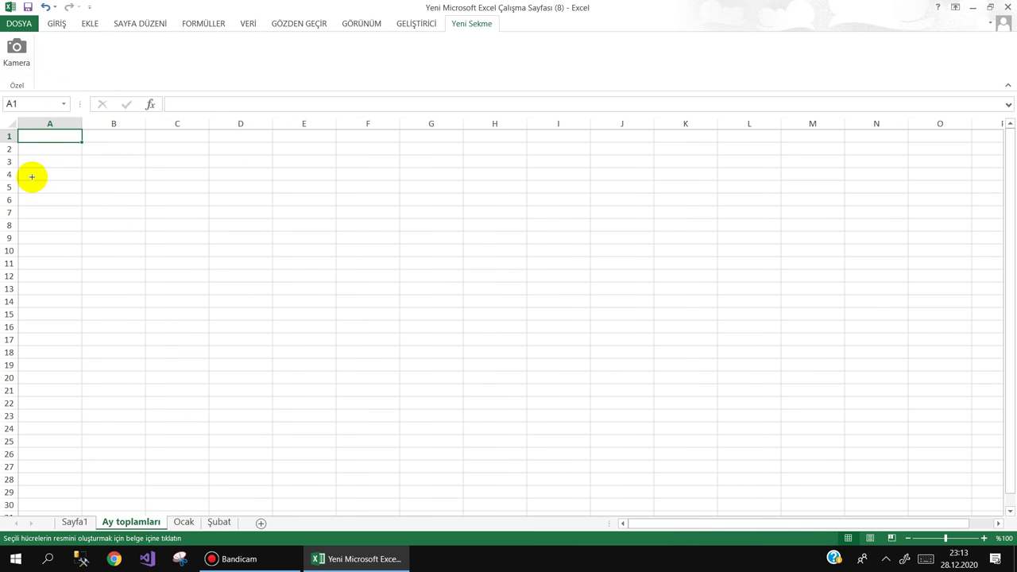
left_click(28, 135)
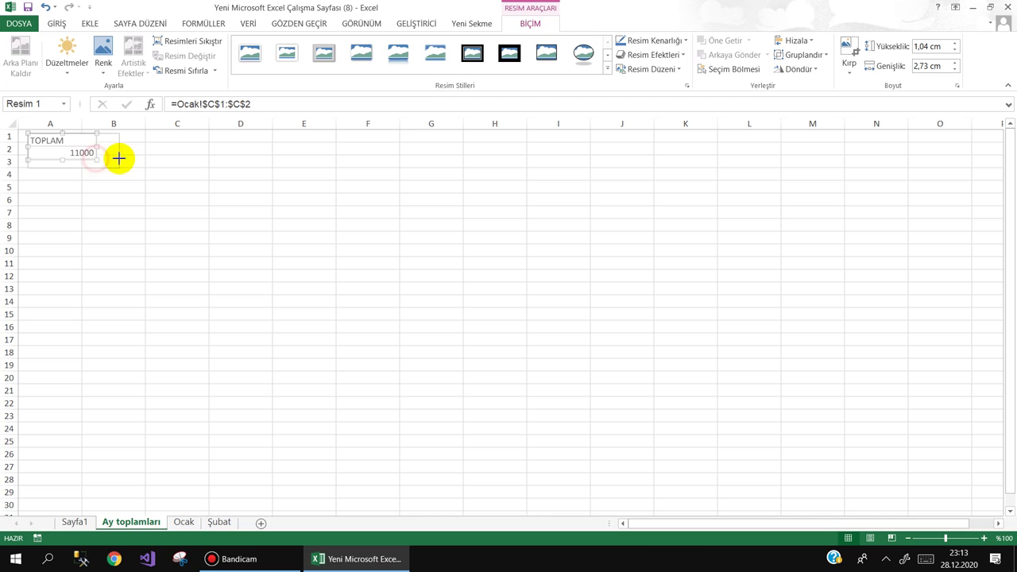
mouse_move(97, 159)
left_mouse_down()
mouse_move(119, 167)
mouse_move(86, 161)
mouse_move(91, 179)
left_mouse_up()
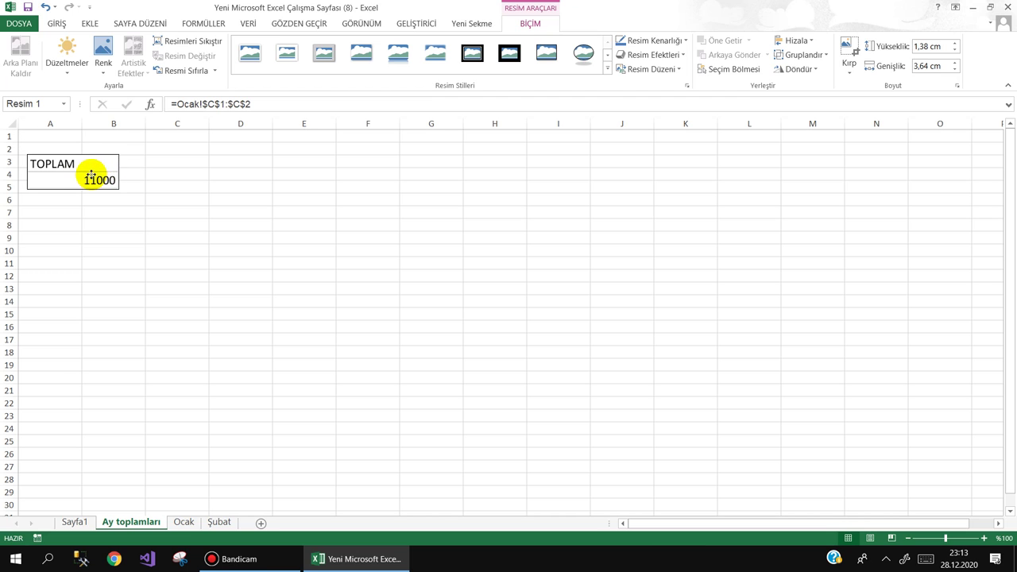
left_click_drag(73, 145, 30, 173)
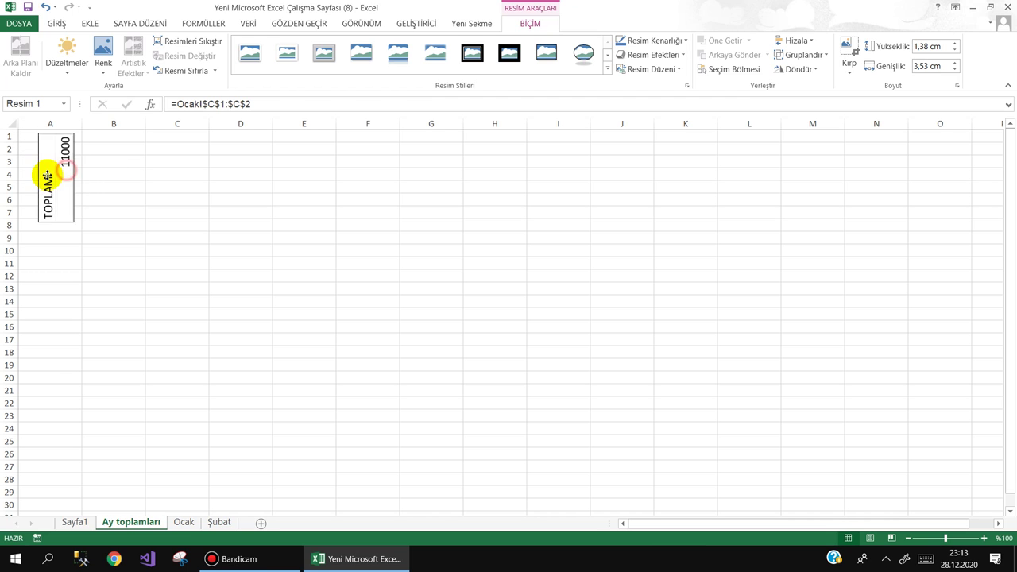
- On Ocak, centre C1:C2 horizontally and vertically and make them bold red
left_click(183, 522)
left_click(248, 65)
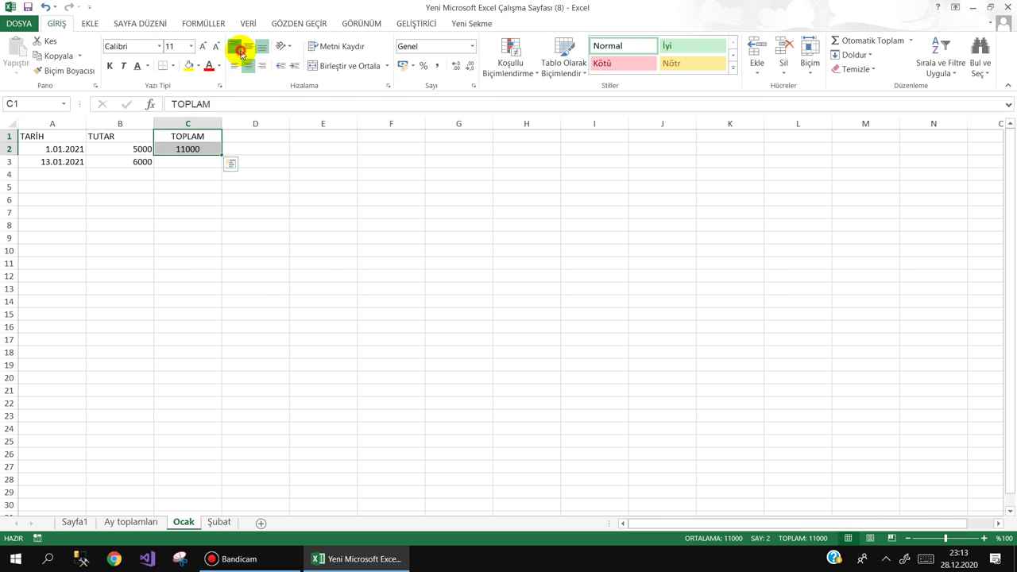
left_click(248, 46)
left_click(127, 522)
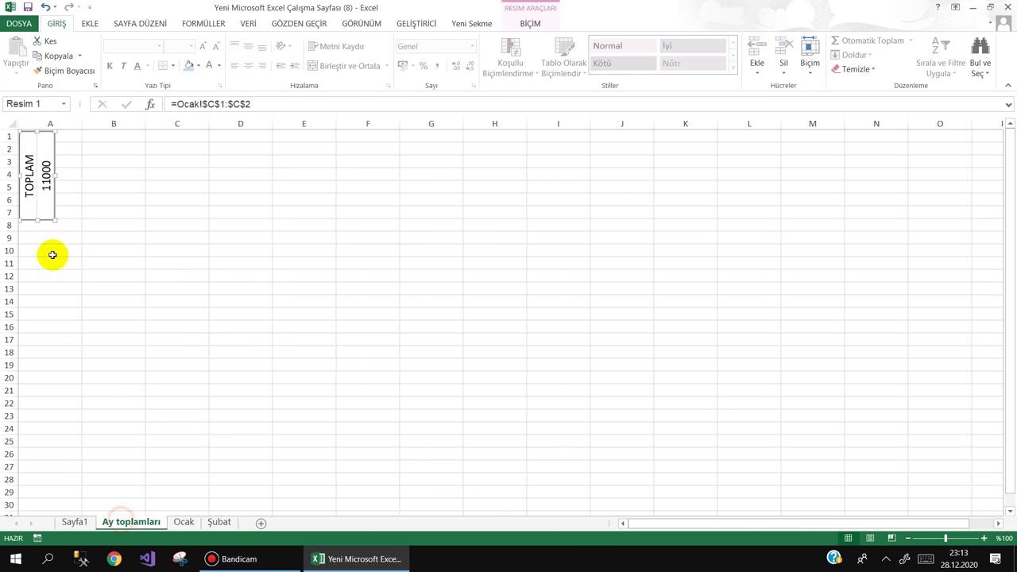
left_click(184, 522)
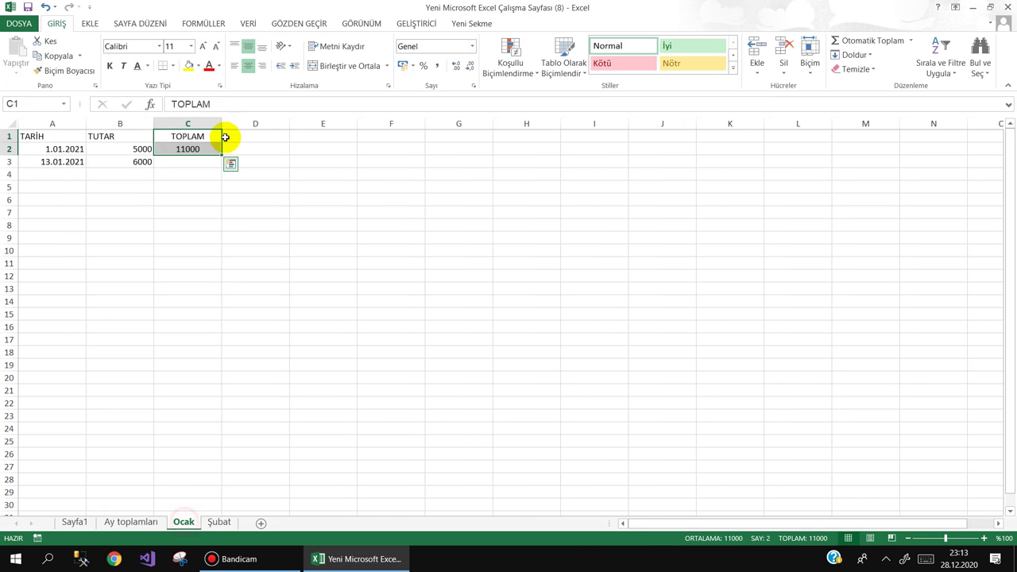
left_click(110, 65)
left_click(209, 65)
left_click(164, 260)
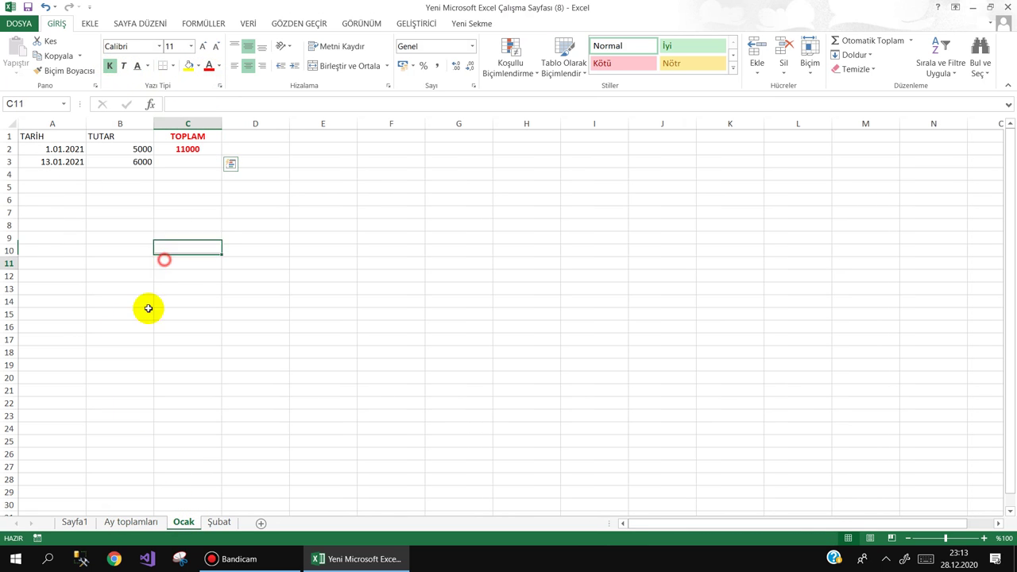
left_click(84, 522)
- Widen the Ocak snapshot, give it a shadowed grey picture style, and move it below row 1
left_click(115, 522)
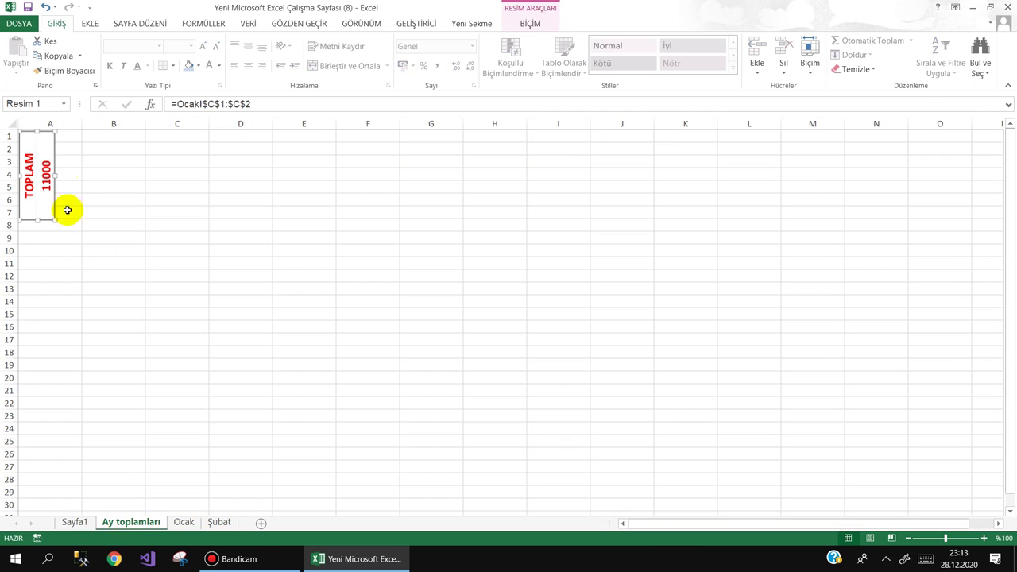
left_click(130, 184)
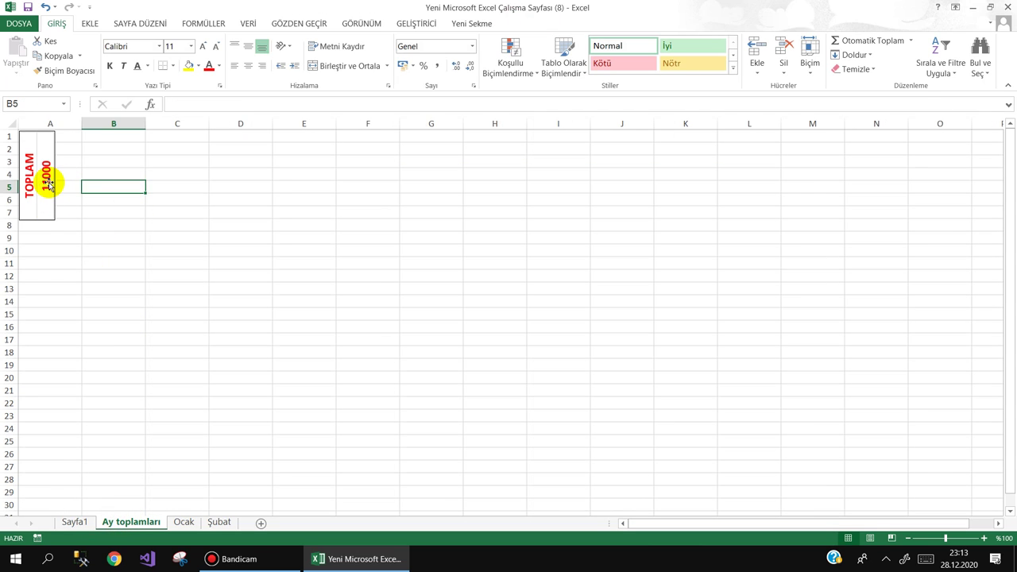
left_click(57, 176)
left_click_drag(62, 175, 69, 175)
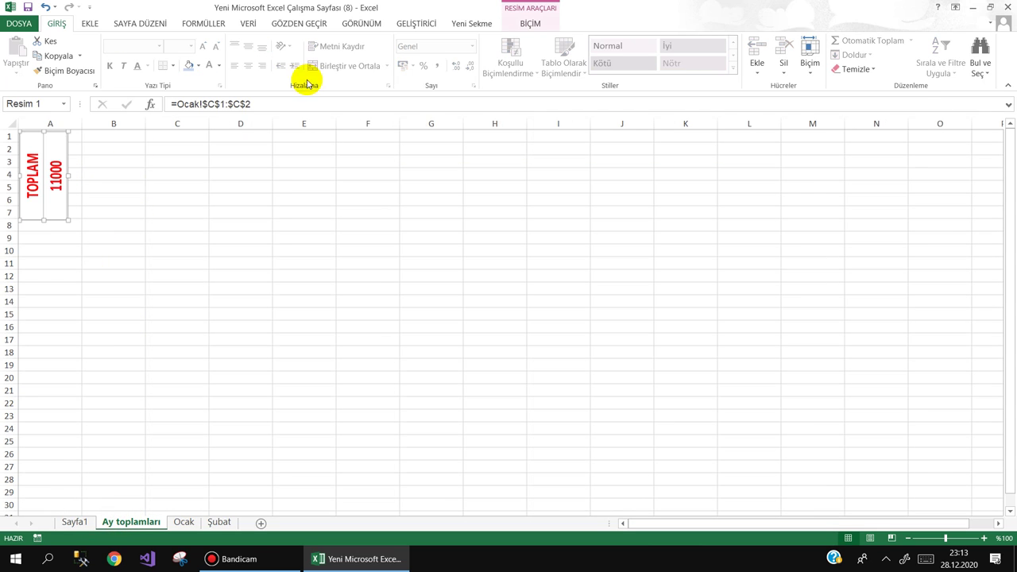
left_click(530, 23)
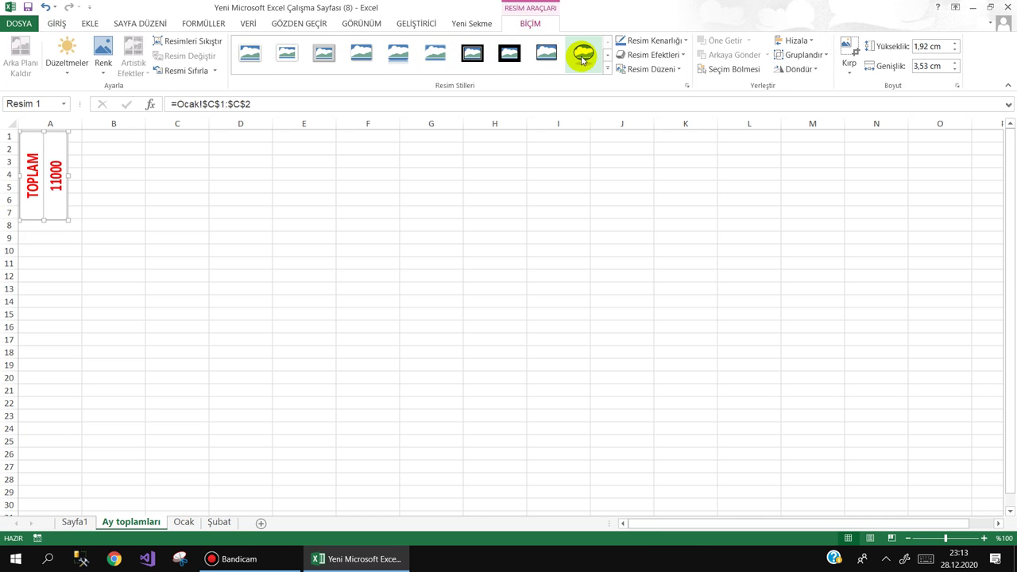
left_click(608, 69)
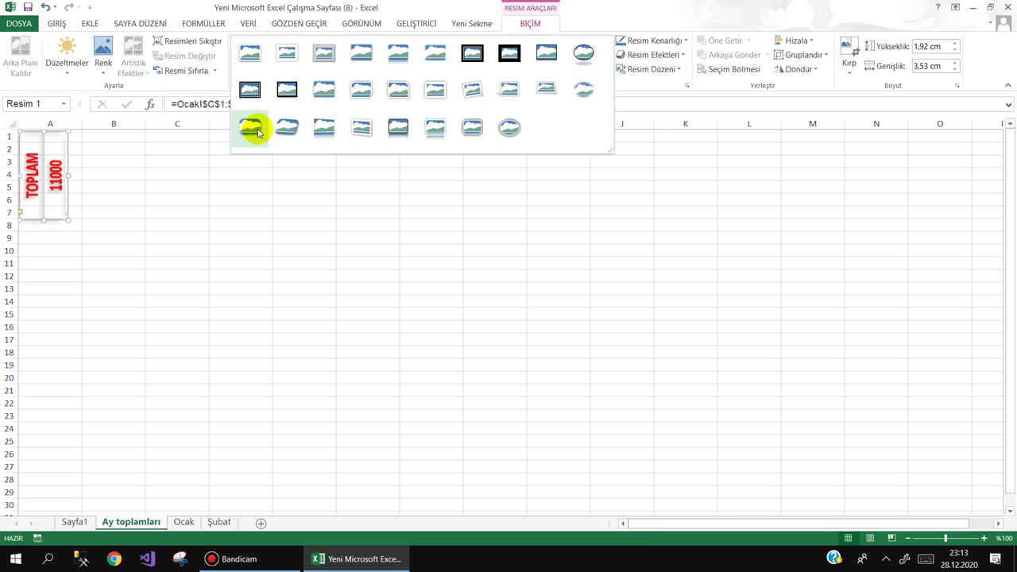
left_click(251, 54)
left_click(151, 188)
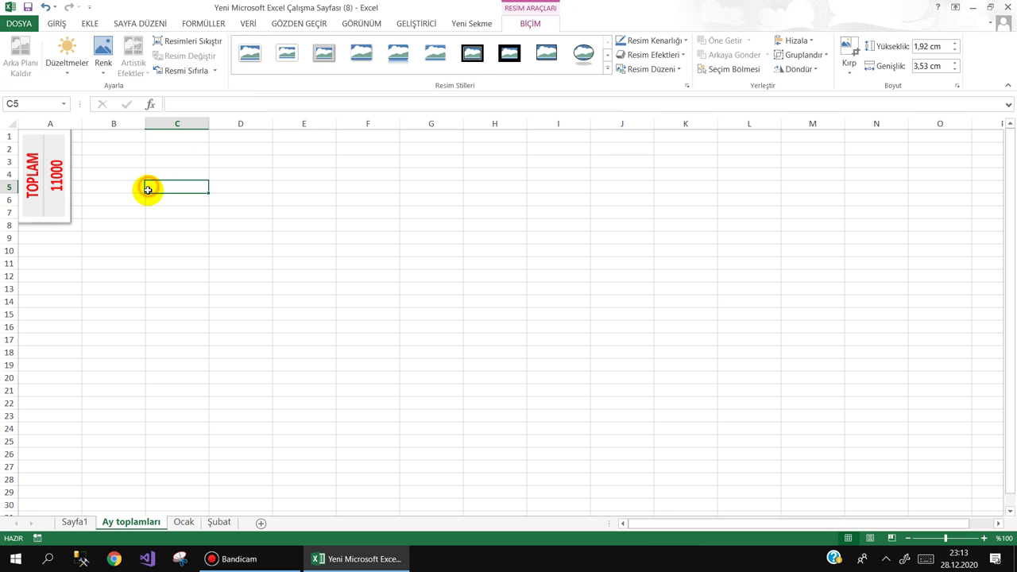
left_click_drag(48, 187, 50, 200)
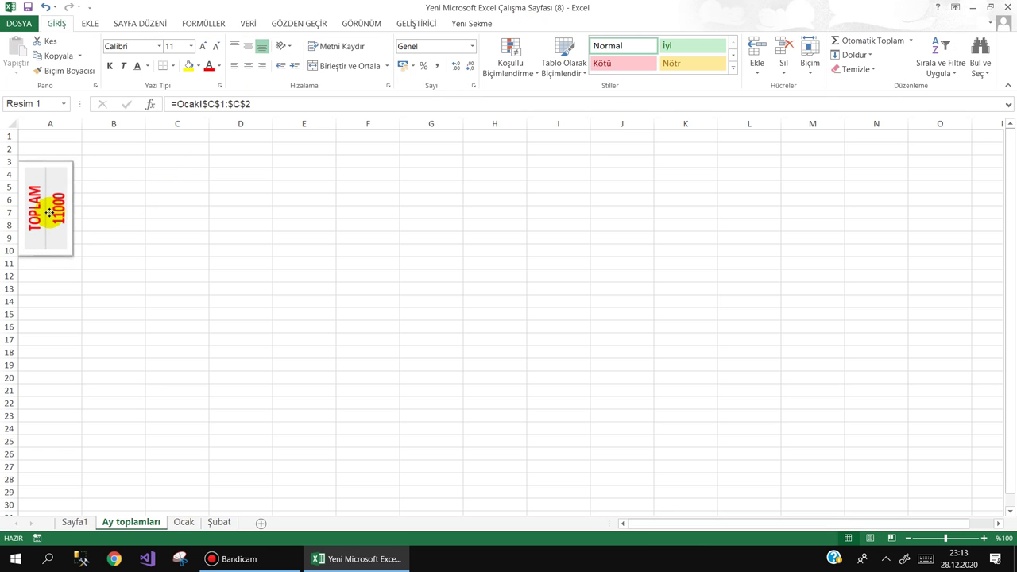
- Type the heading OCAK in cell A1 of Ay toplamları
left_click(44, 138)
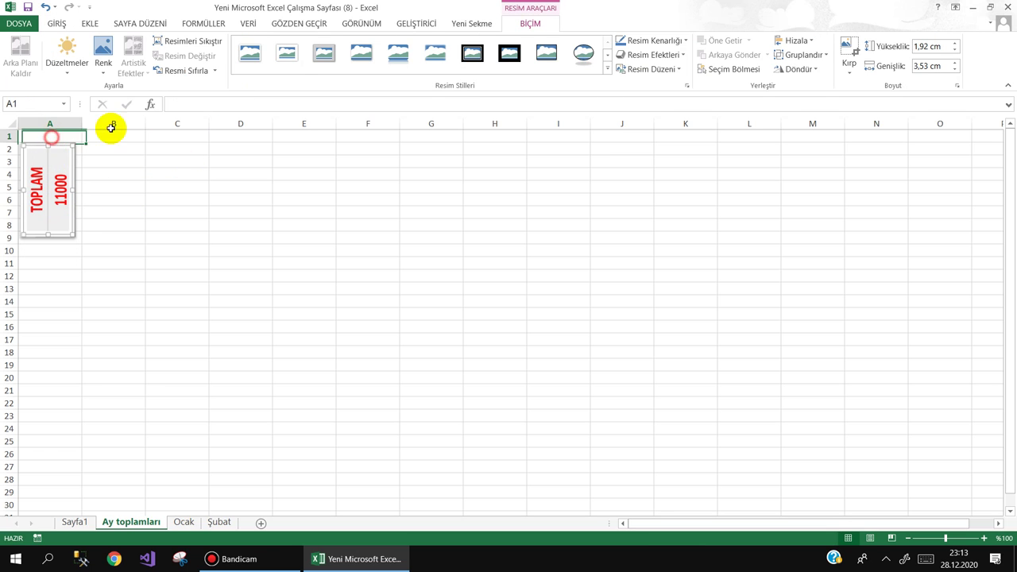
type("ocak")
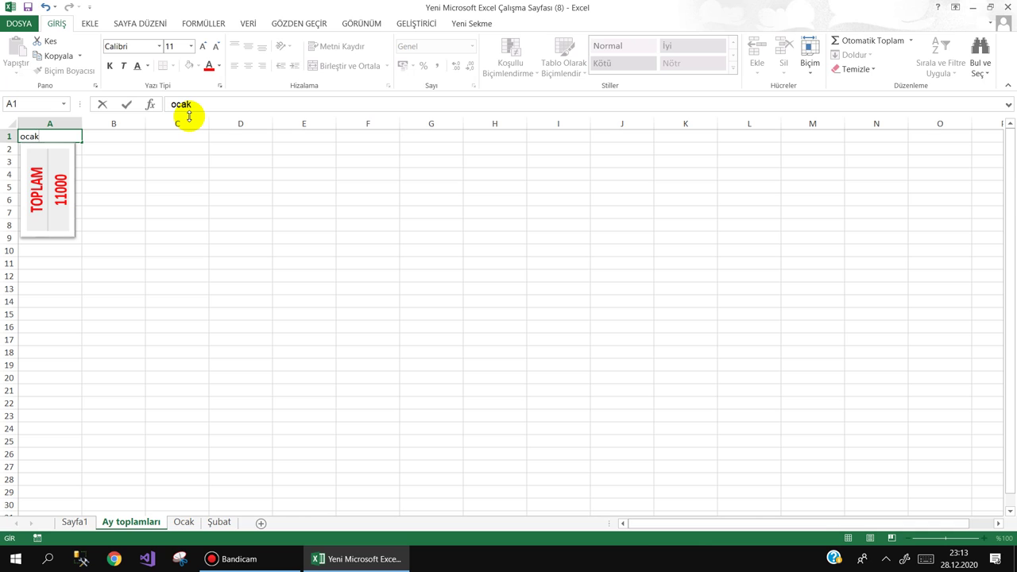
key("ctrl+Return")
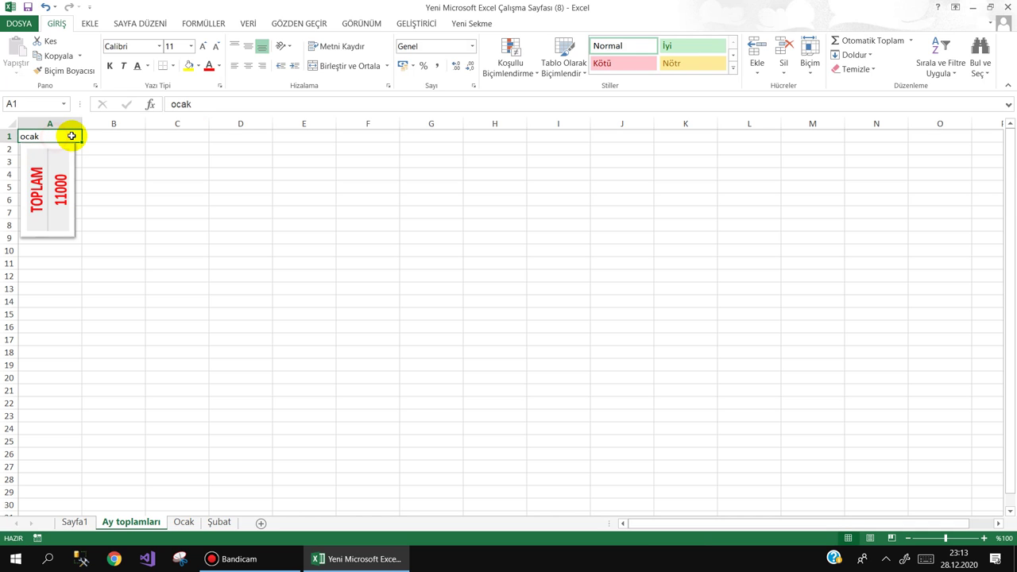
type("OCAK")
key("Return")
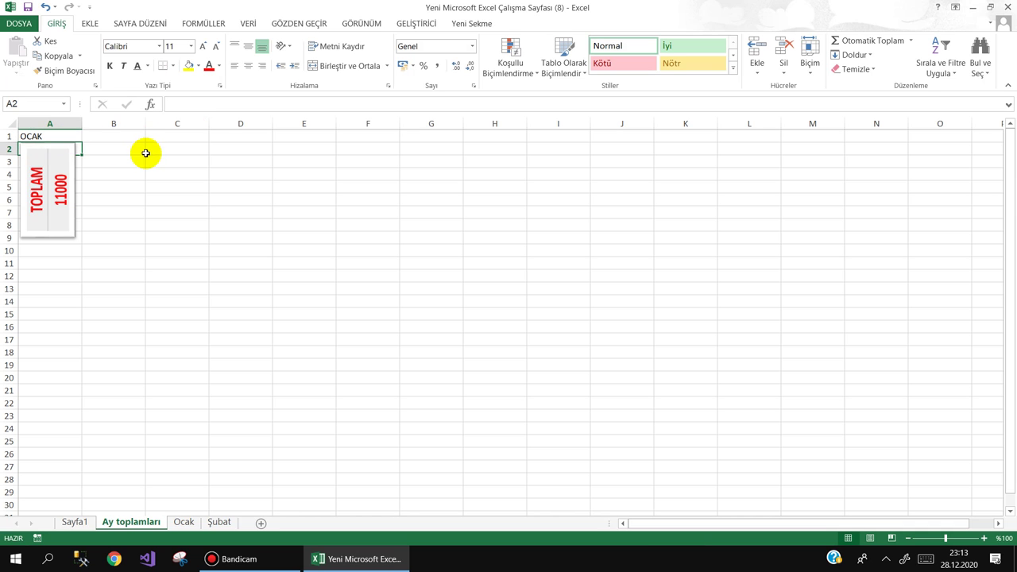
left_click(146, 153)
left_click(219, 522)
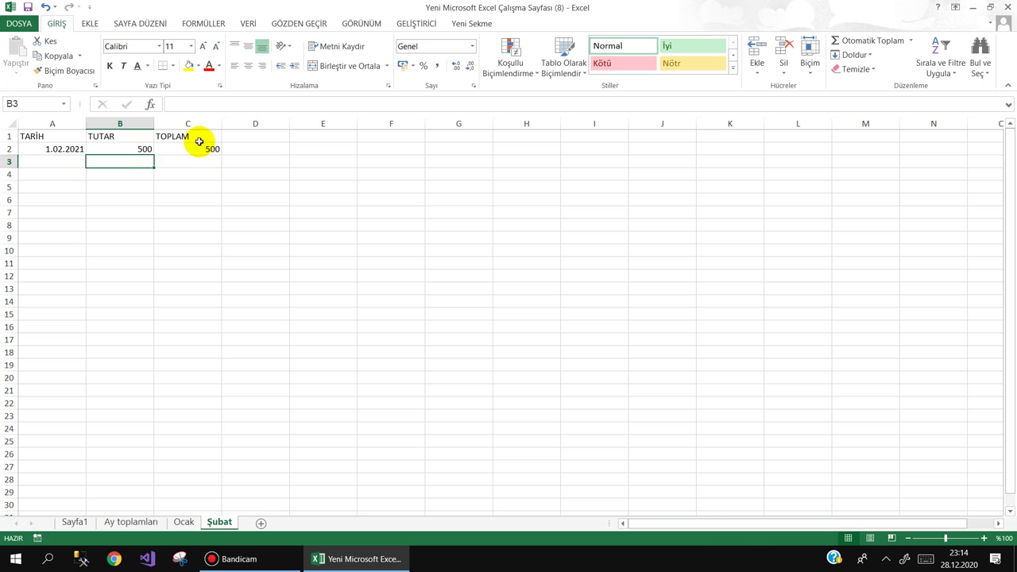
- Make Şubat's TOPLAM cells C1:C2 bold, centred and dark blue
left_click_drag(199, 141, 203, 156)
left_click(110, 65)
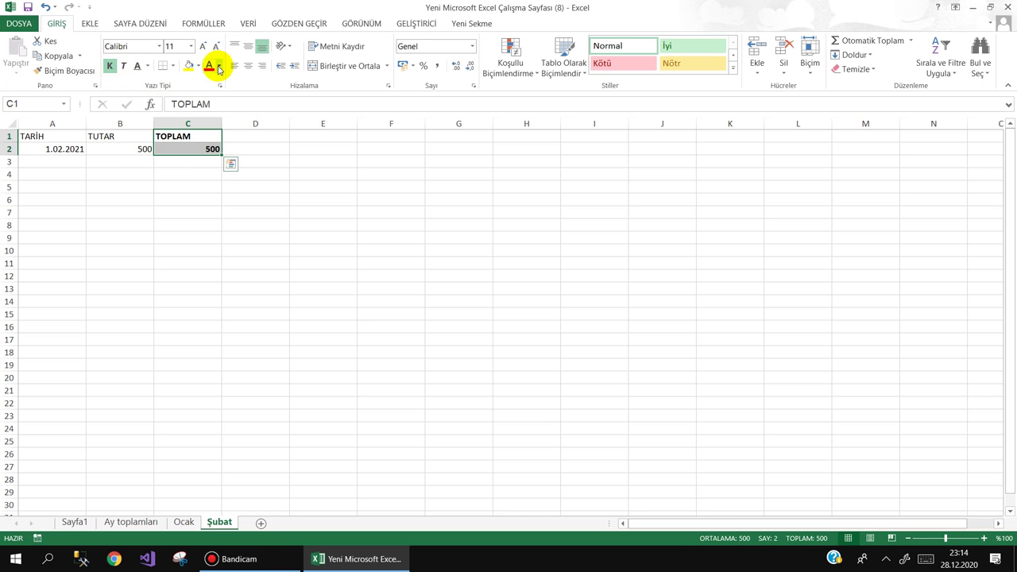
left_click(251, 66)
left_click(219, 66)
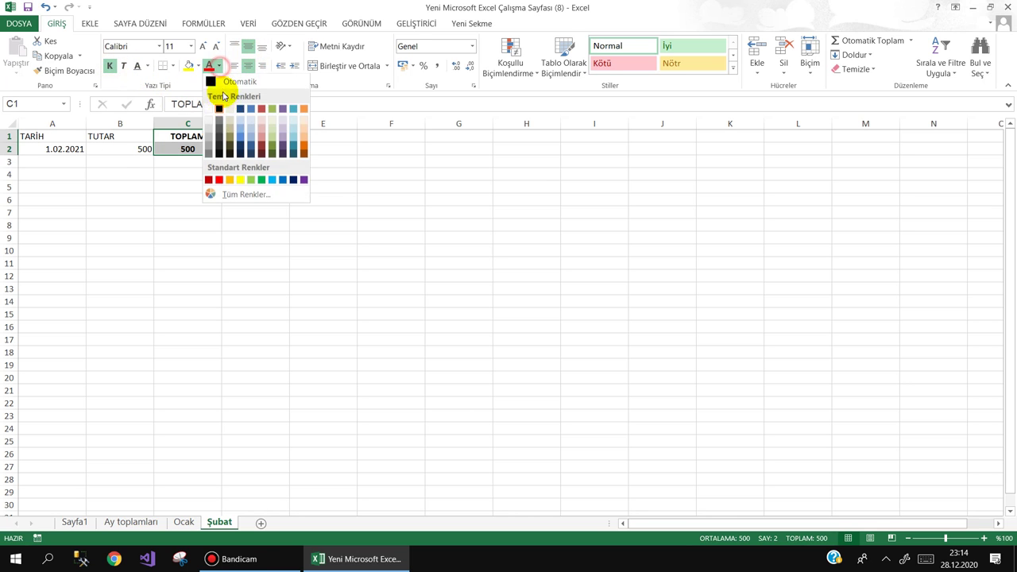
left_click(243, 125)
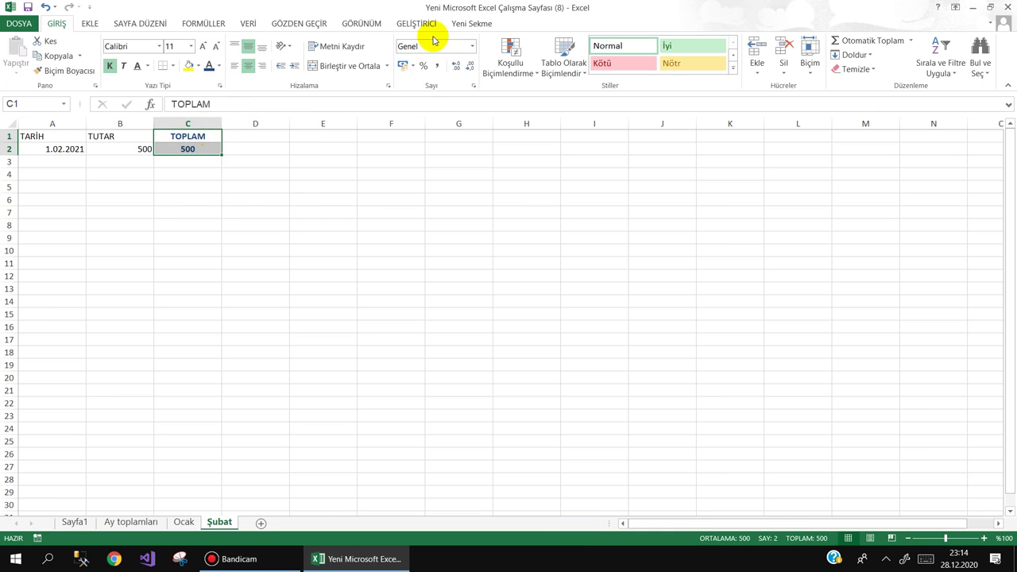
- Snapshot Şubat's total onto Ay toplamları near B2, framed, rotated vertically and sized like Ocak's
left_click(463, 24)
left_click(17, 49)
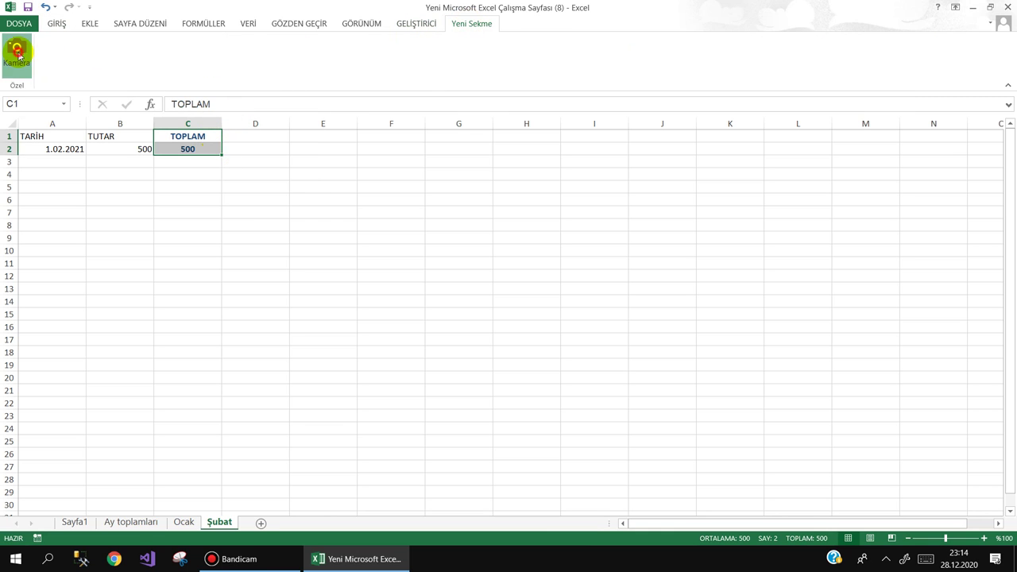
left_click(131, 522)
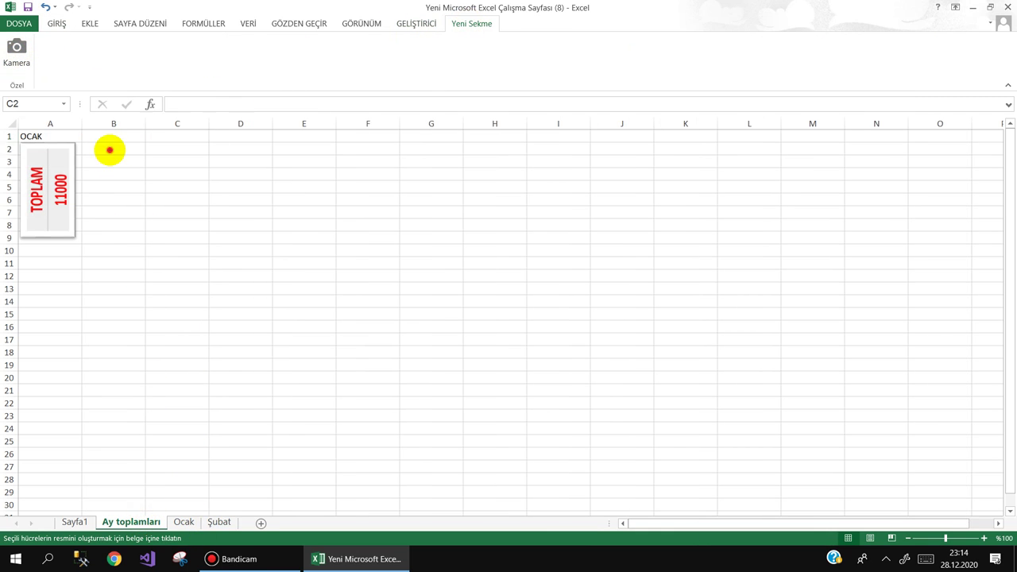
left_click(109, 151)
mouse_move(178, 174)
left_mouse_down()
mouse_move(202, 170)
mouse_move(205, 188)
left_mouse_up()
left_click(249, 56)
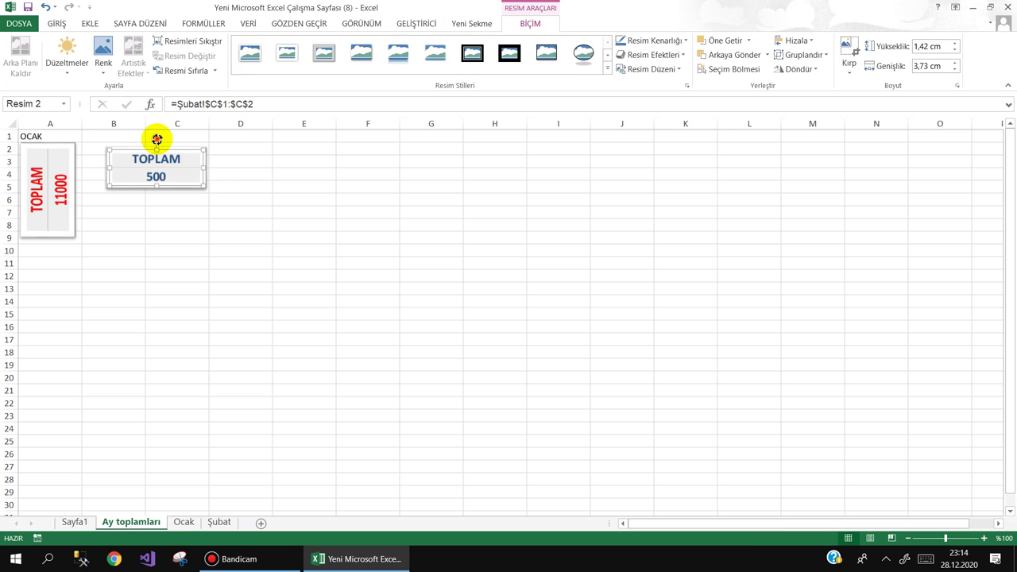
left_click_drag(156, 139, 105, 188)
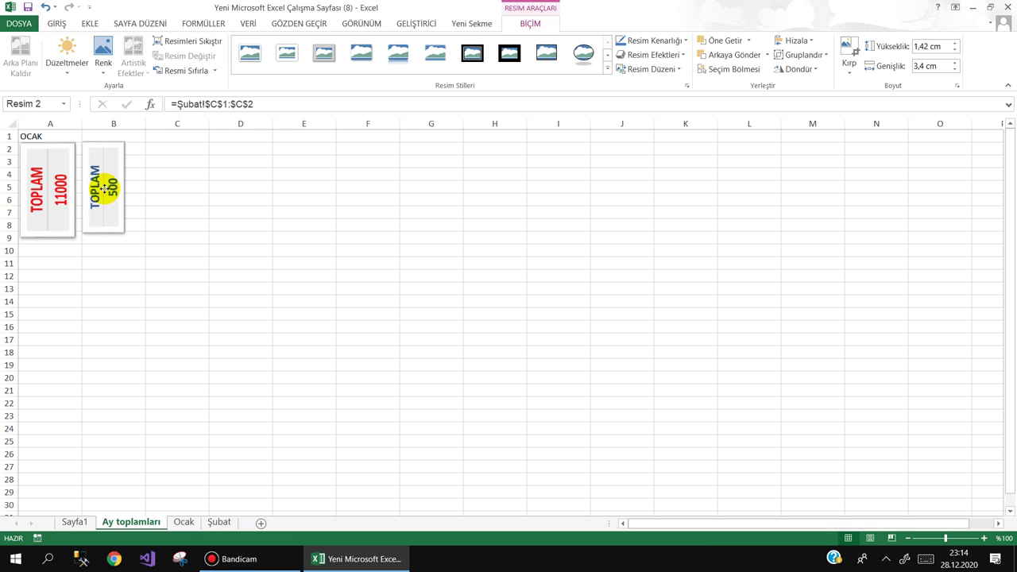
left_click_drag(122, 230, 132, 189)
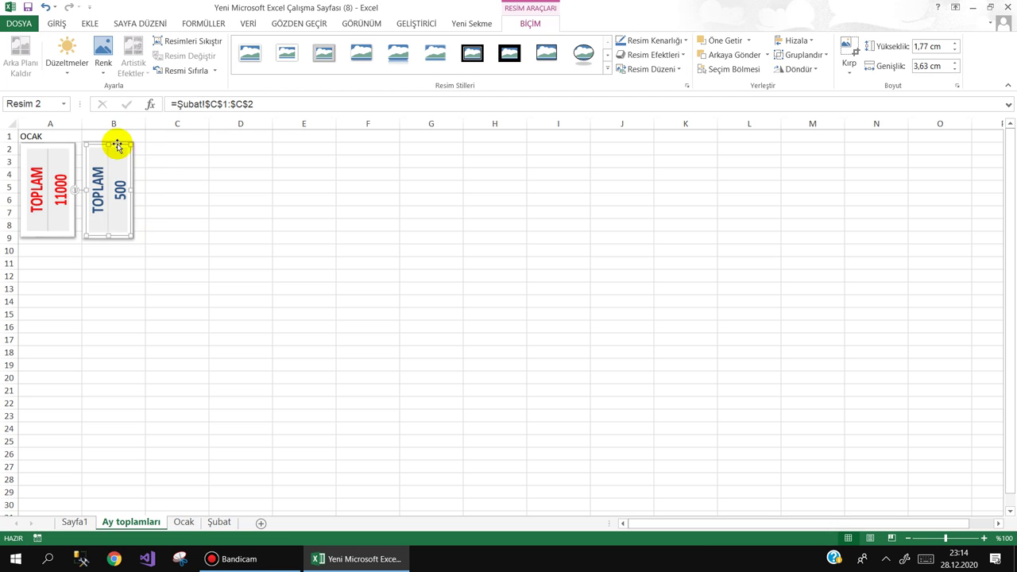
- Label cell B1 ŞUBAT above the Şubat snapshot
left_click(120, 139)
type("ŞUBAT")
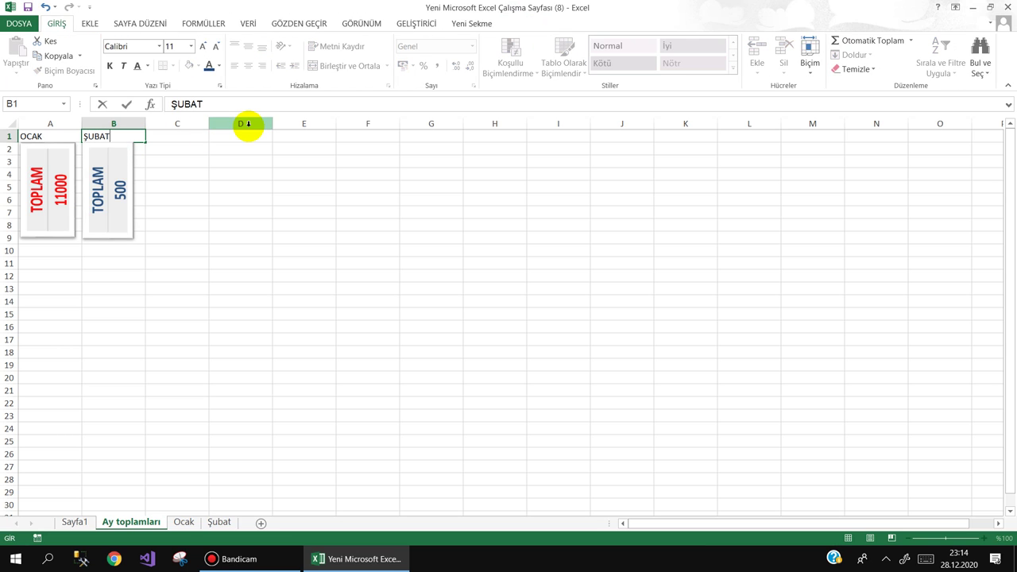
key("Return")
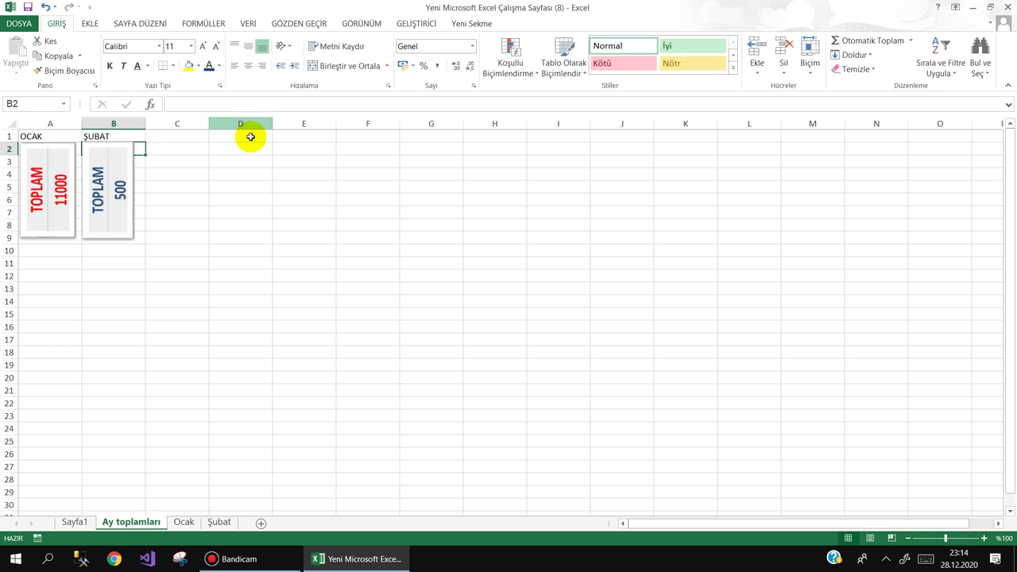
left_click(119, 175)
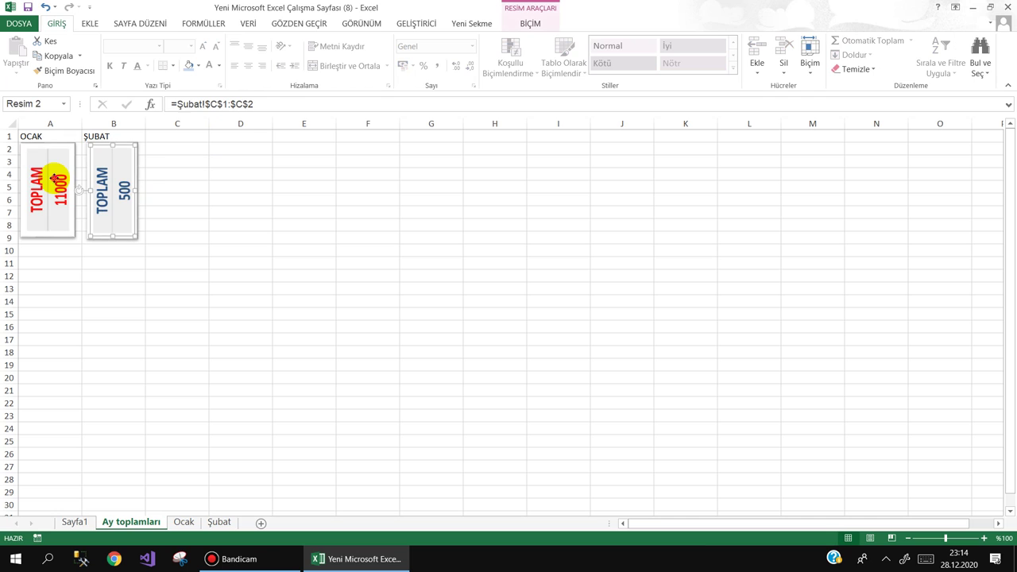
- Make the OCAK and ŞUBAT header cells A1:B1 bold, centred and filled yellow
left_click_drag(40, 136, 92, 137)
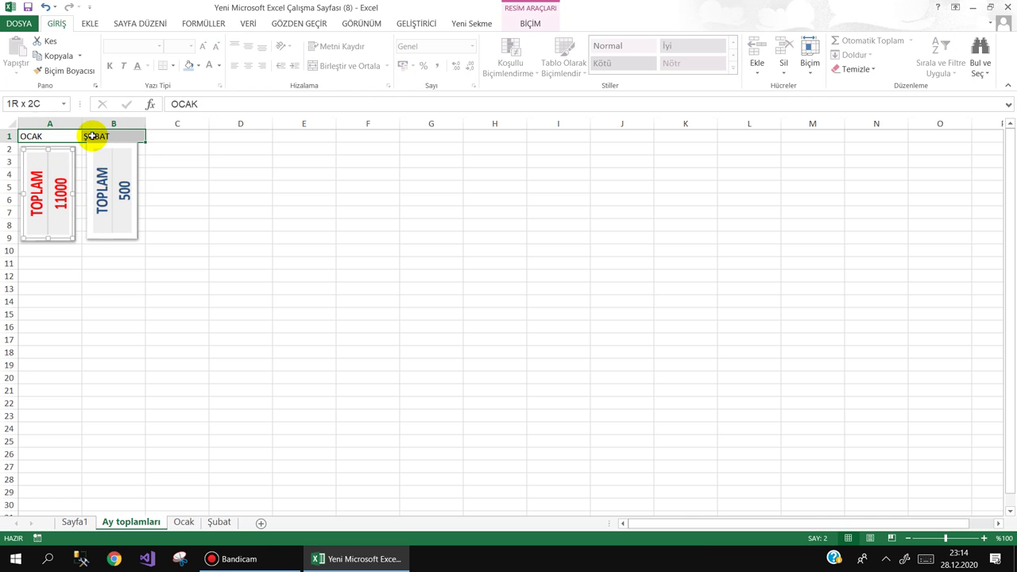
left_click(110, 66)
left_click(248, 65)
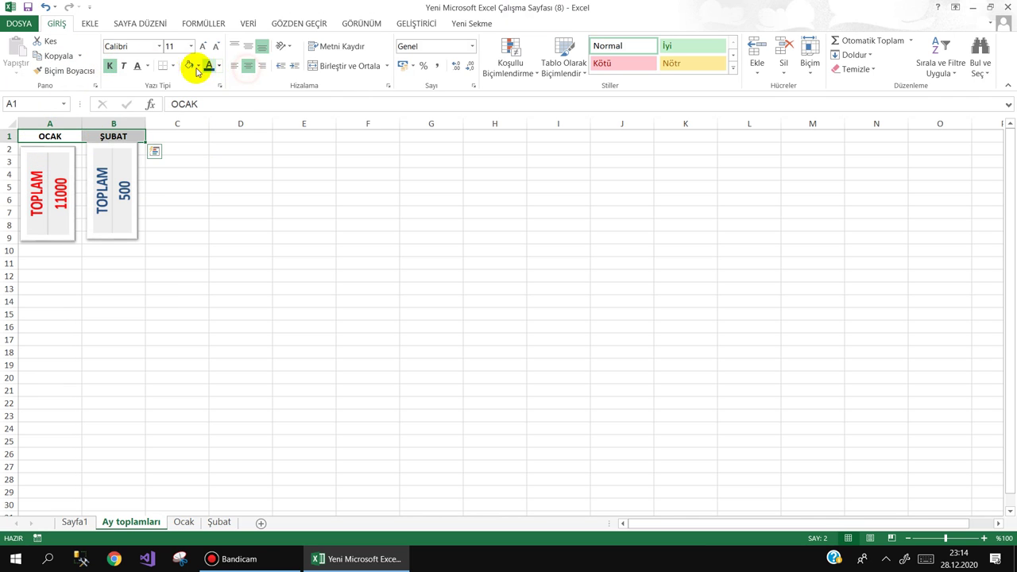
left_click(189, 66)
left_click(237, 158)
- Hide the sheet's gridlines by unchecking Kılavuz Çizgileri on the GÖRÜNÜM tab
left_click(126, 191)
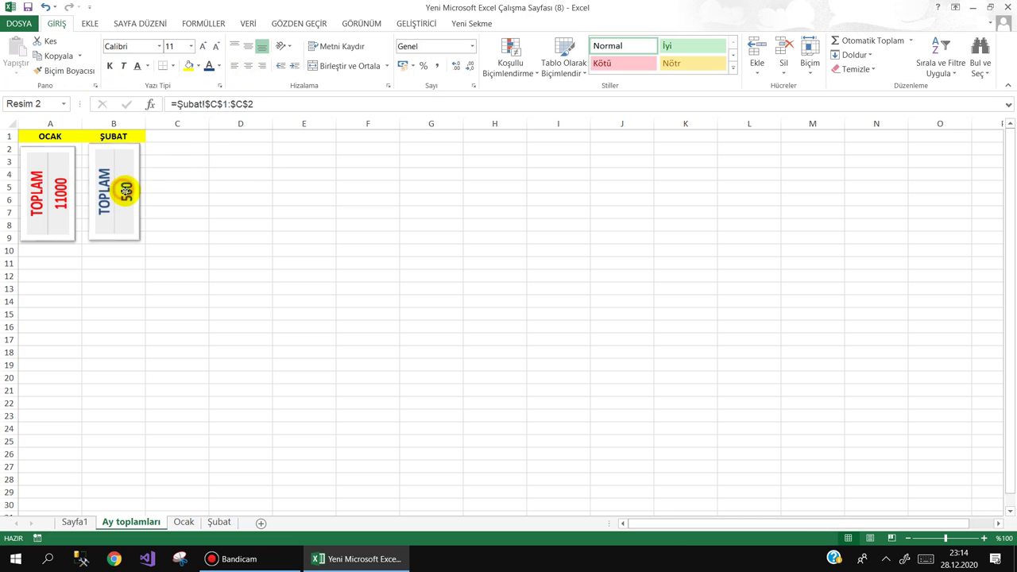
left_click(359, 21)
left_click(155, 66)
- On the Şubat sheet, enter 05.02.2021 in A3 and 15000 in B3
left_click(213, 166)
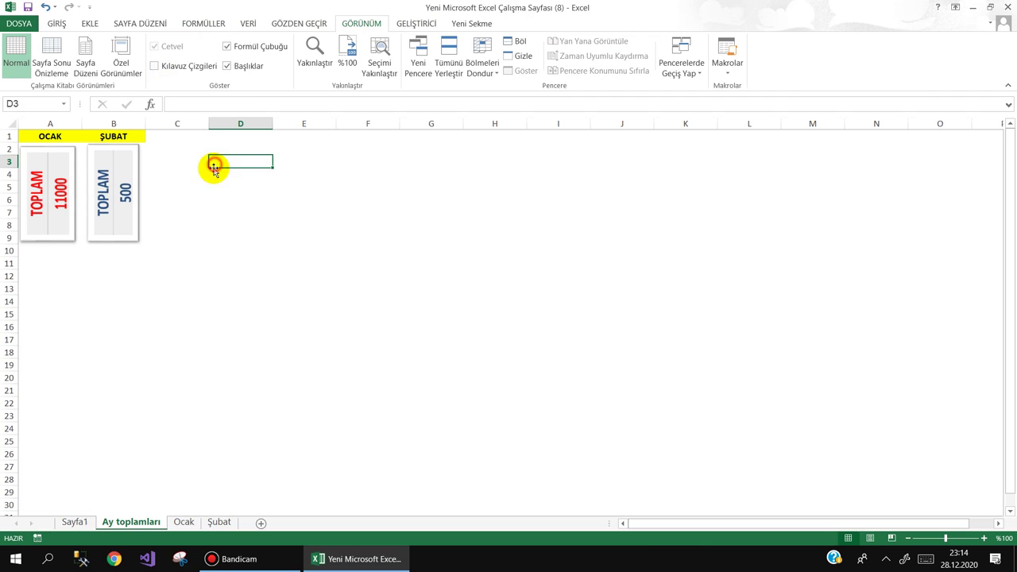
left_click(218, 221)
left_click(221, 521)
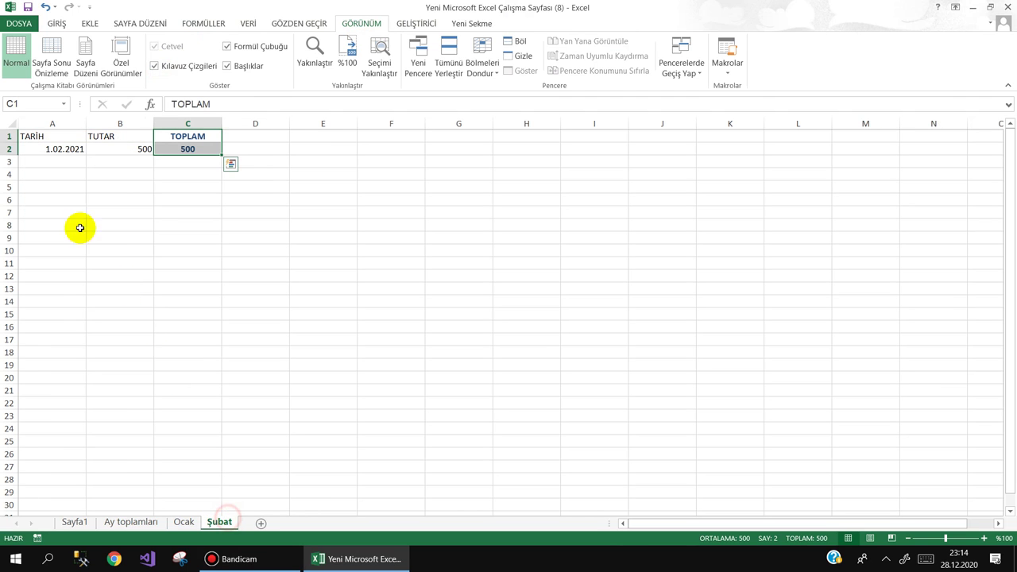
left_click(58, 164)
type("05.02.2021")
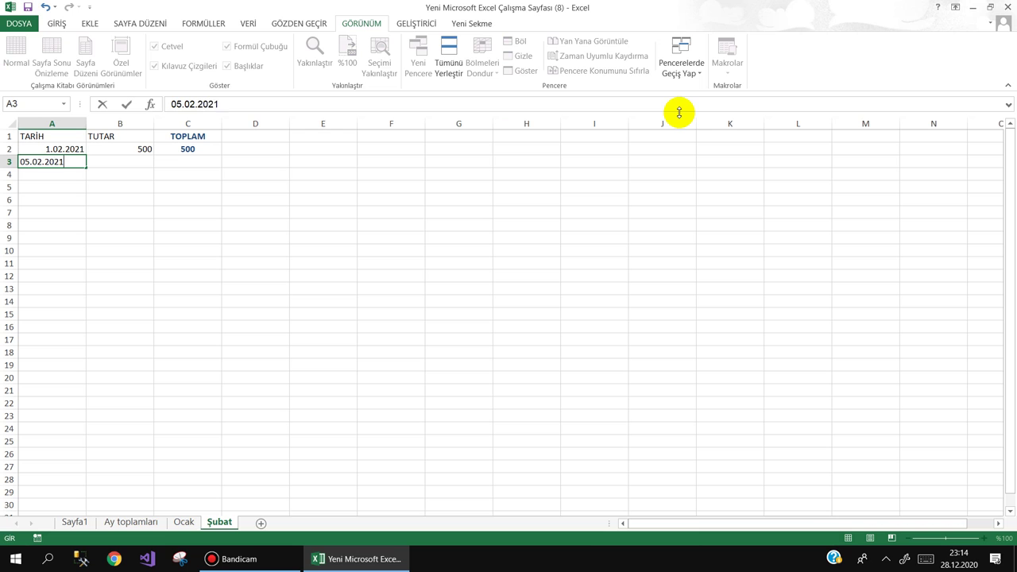
key("Tab")
type("1")
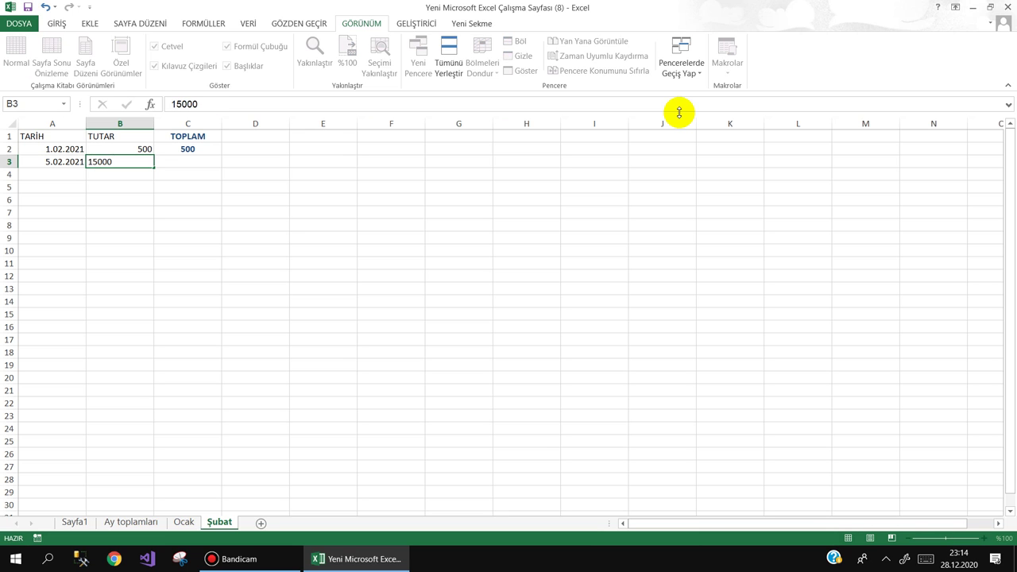
key("Return")
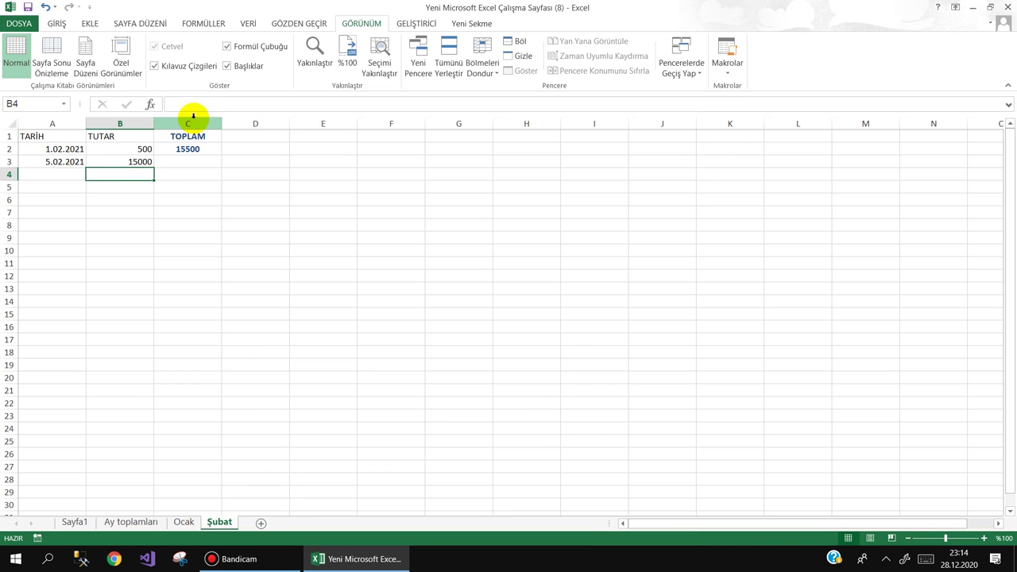
- Format Şubat column C in the Turkish lira accounting format
left_click(192, 119)
left_click(57, 23)
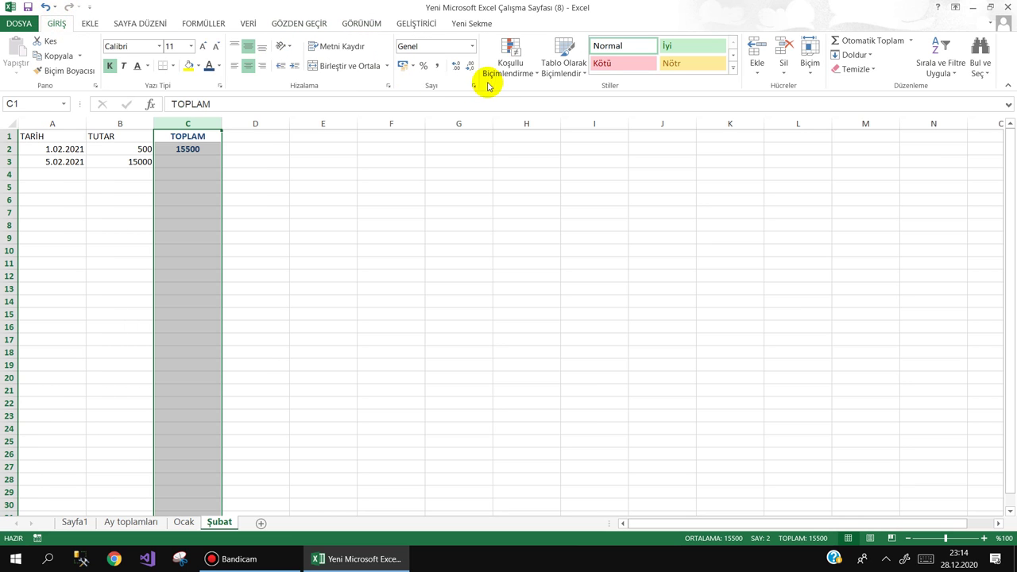
left_click(411, 66)
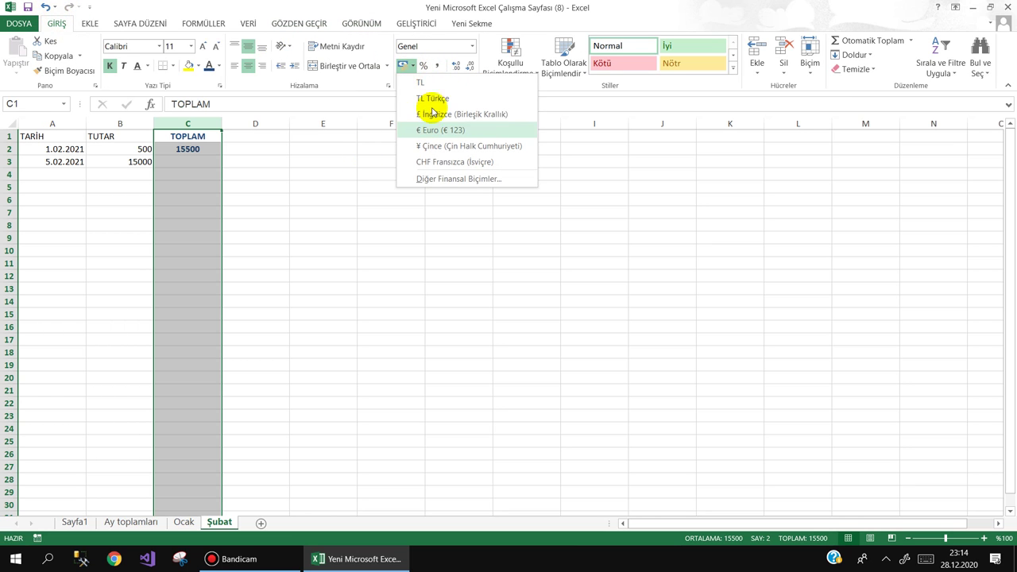
left_click(405, 66)
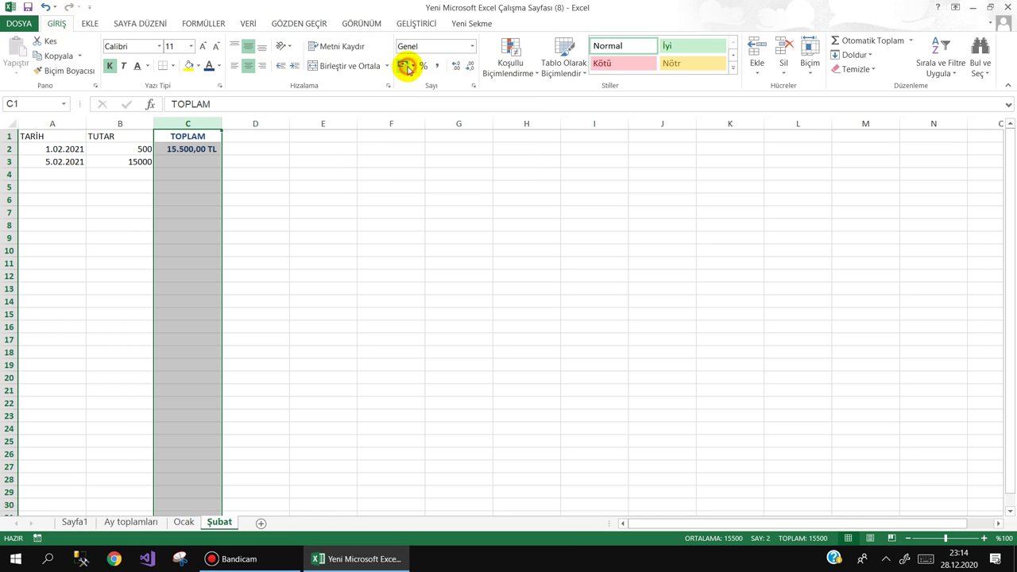
left_click(333, 183)
left_click(190, 512)
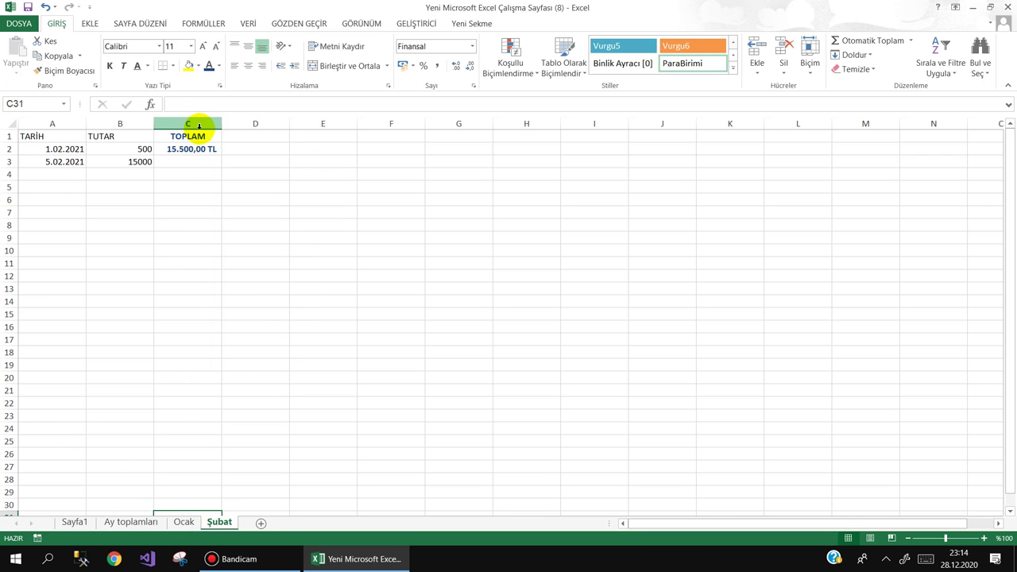
- Apply the TL accounting format to columns C and B on the Ocak sheet
left_click(184, 523)
left_click(203, 125)
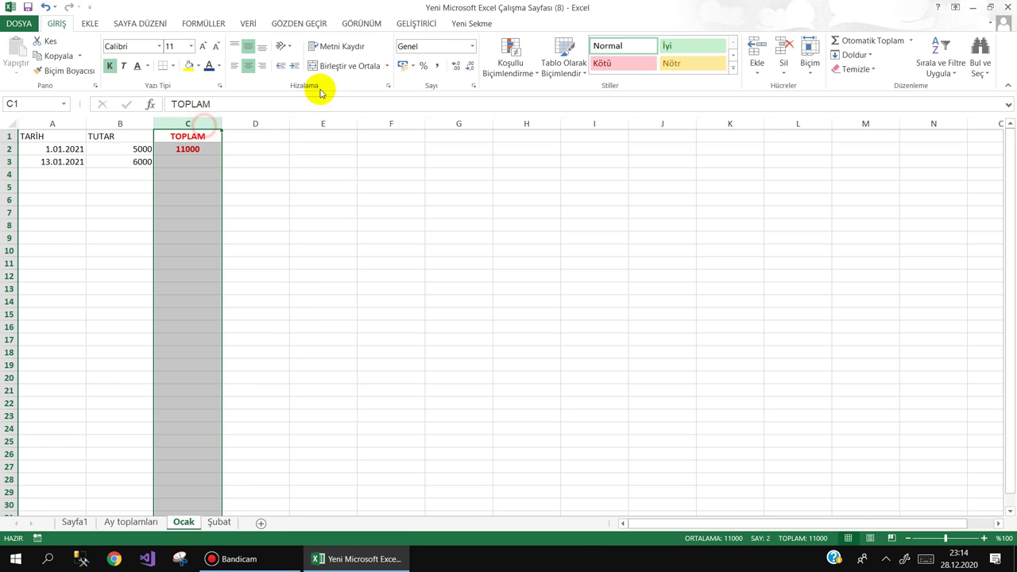
left_click(401, 66)
left_click(329, 173)
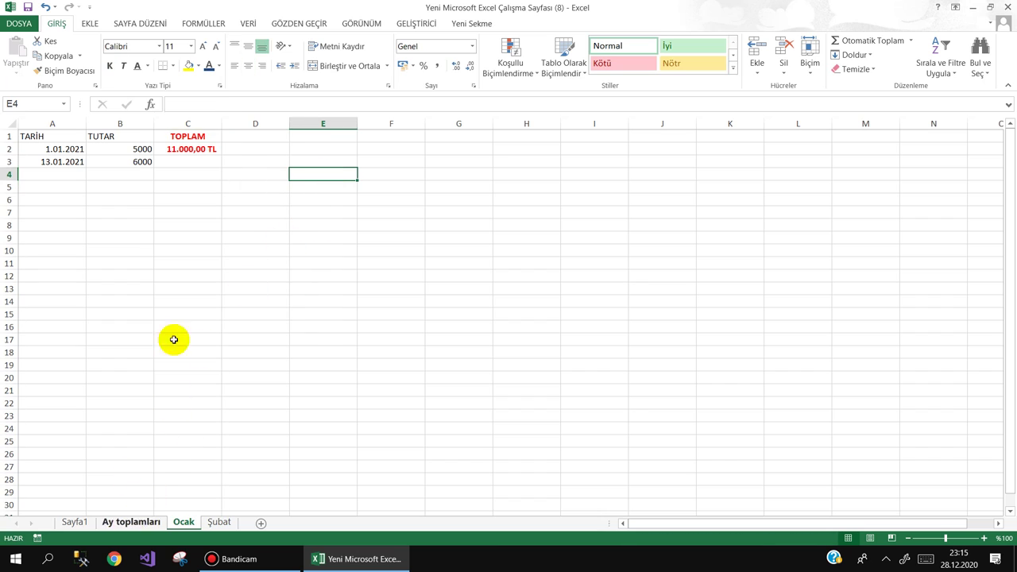
left_click(144, 125)
left_click(403, 65)
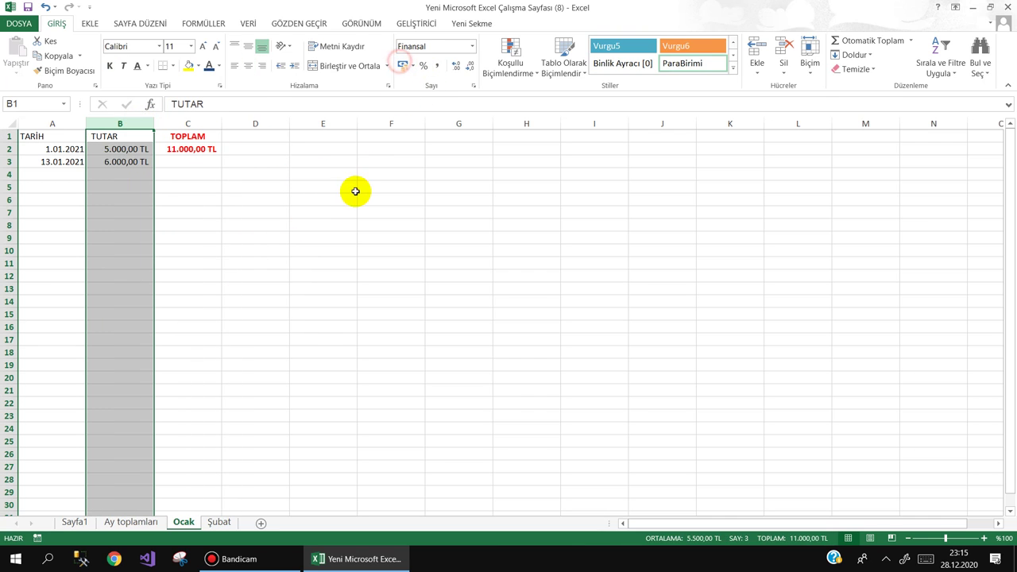
left_click(349, 186)
- Apply the TL accounting format to Şubat column B as well
left_click(219, 522)
left_click(129, 124)
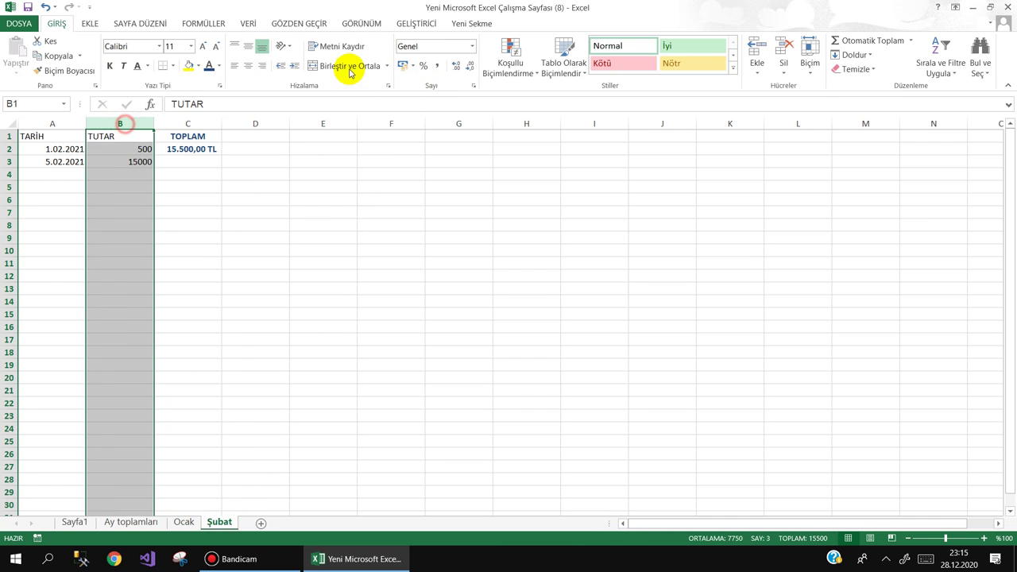
left_click(403, 65)
left_click(368, 184)
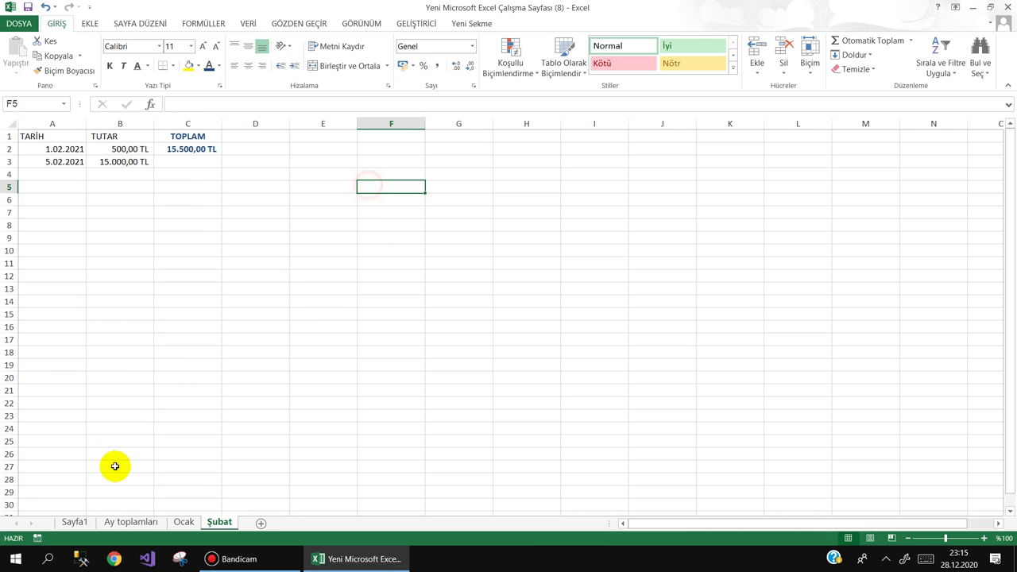
left_click(130, 522)
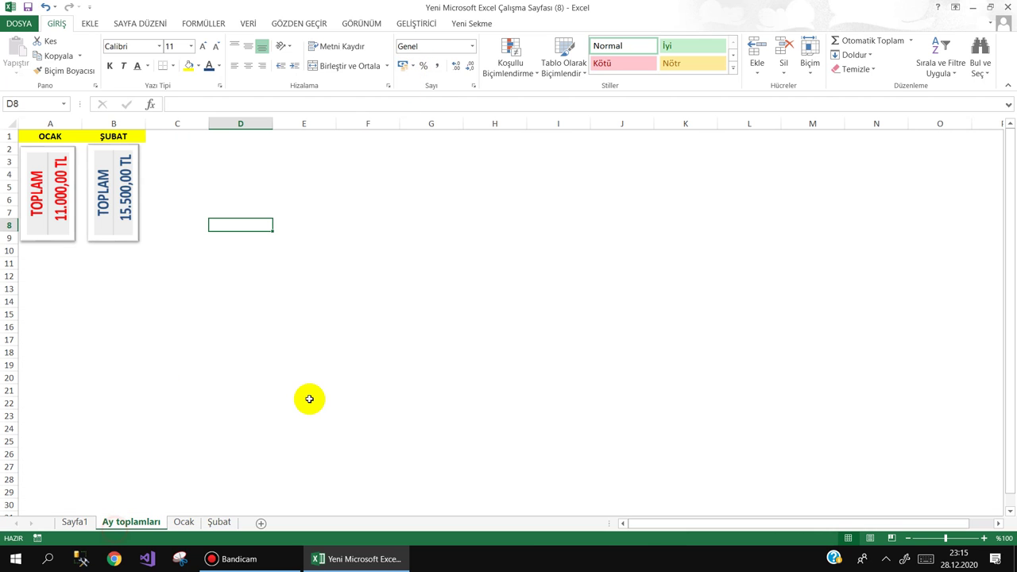
- Enlarge the font of the OCAK and ŞUBAT headers by two sizes
left_click(48, 198)
left_click(64, 136)
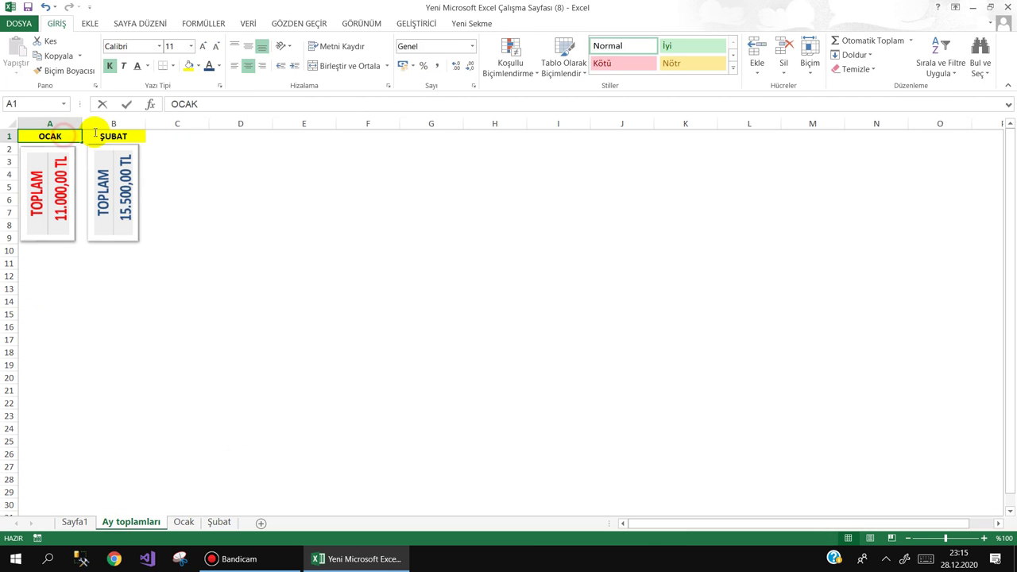
left_click_drag(119, 135, 45, 136)
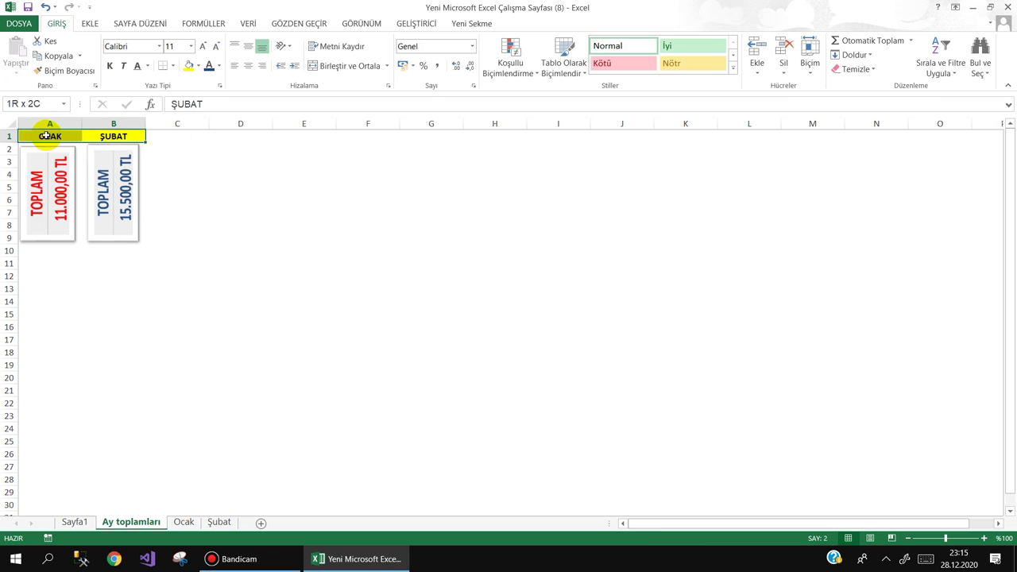
left_click(203, 46)
left_click(203, 46)
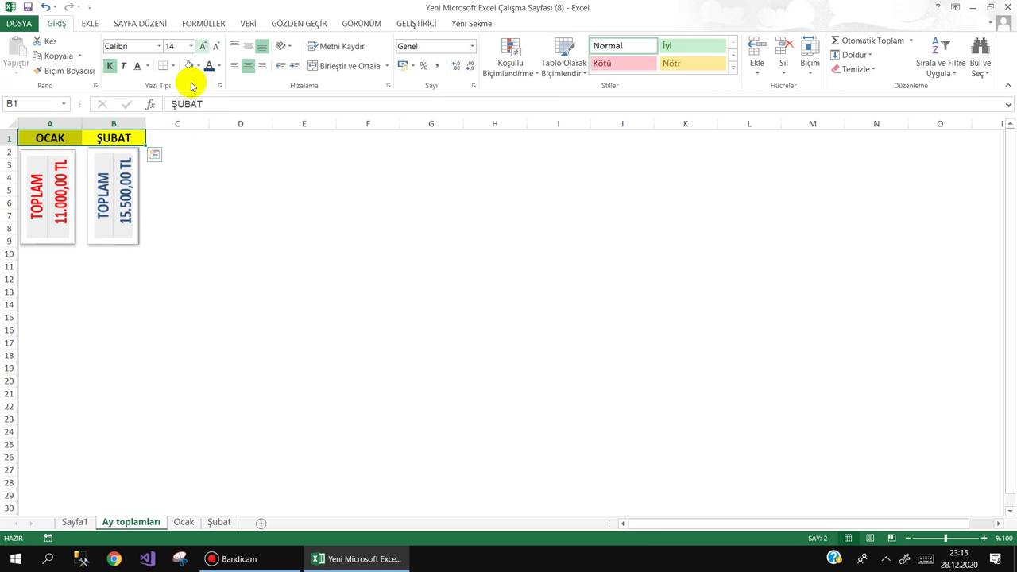
left_click(203, 191)
- Draw a notched right arrow (Çentikli Sağ Ok) across about F11–J15
left_click(89, 23)
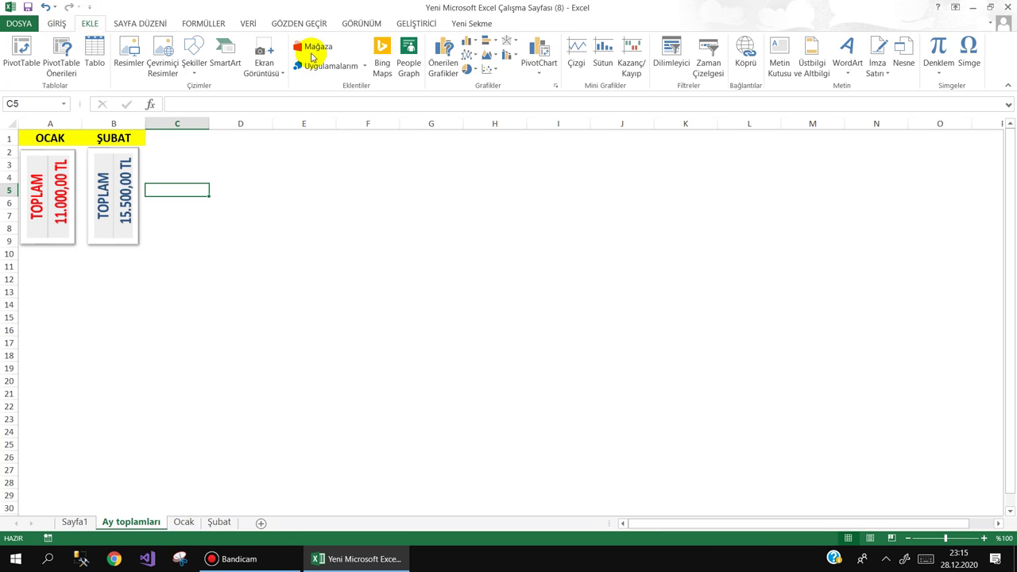
left_click(203, 70)
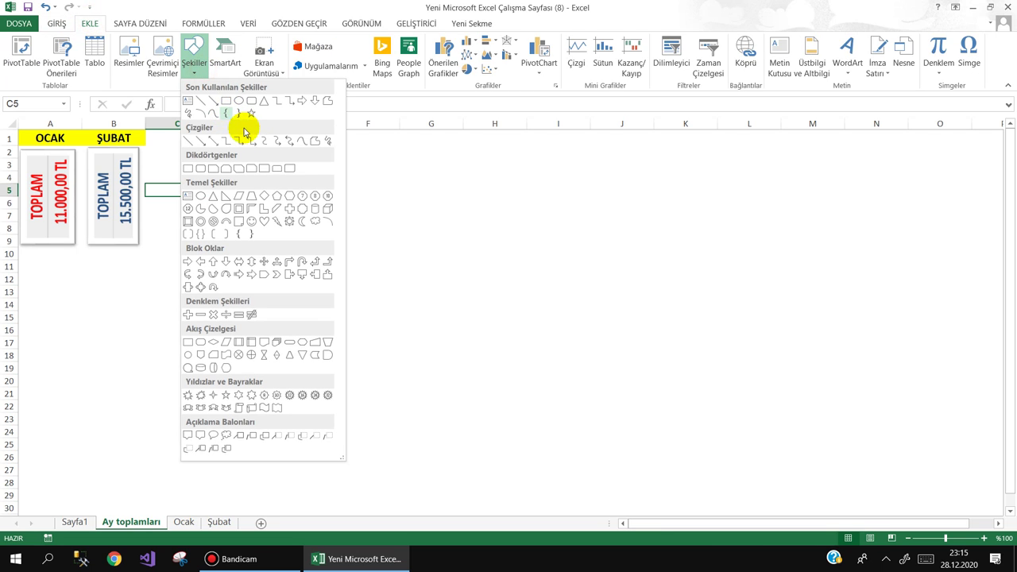
left_click(249, 280)
left_click_drag(353, 218, 641, 337)
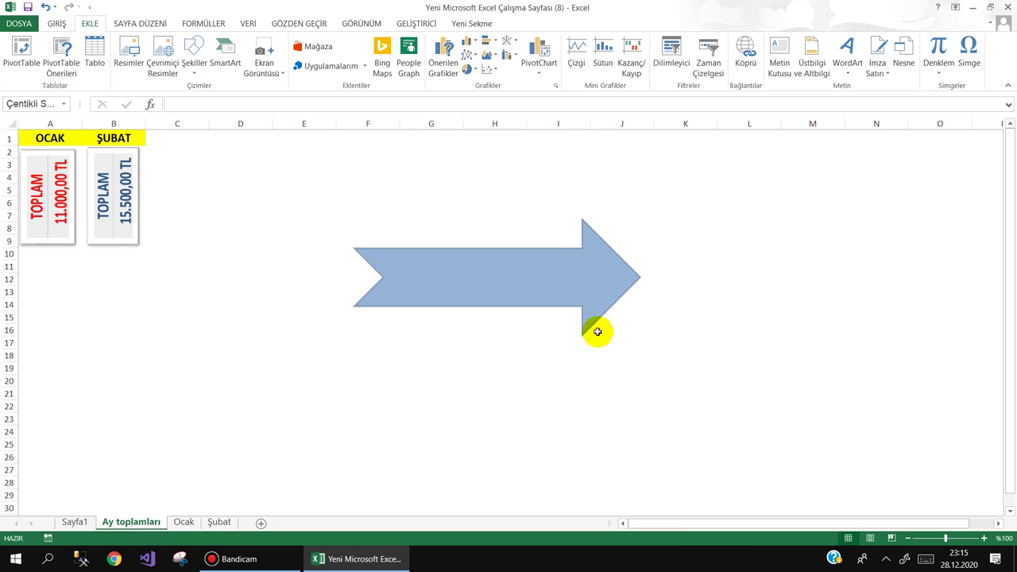
left_click(434, 381)
- Place a live Kamera picture of Ocak's TOPLAM cells C1:C2 inside the arrow
left_click(191, 523)
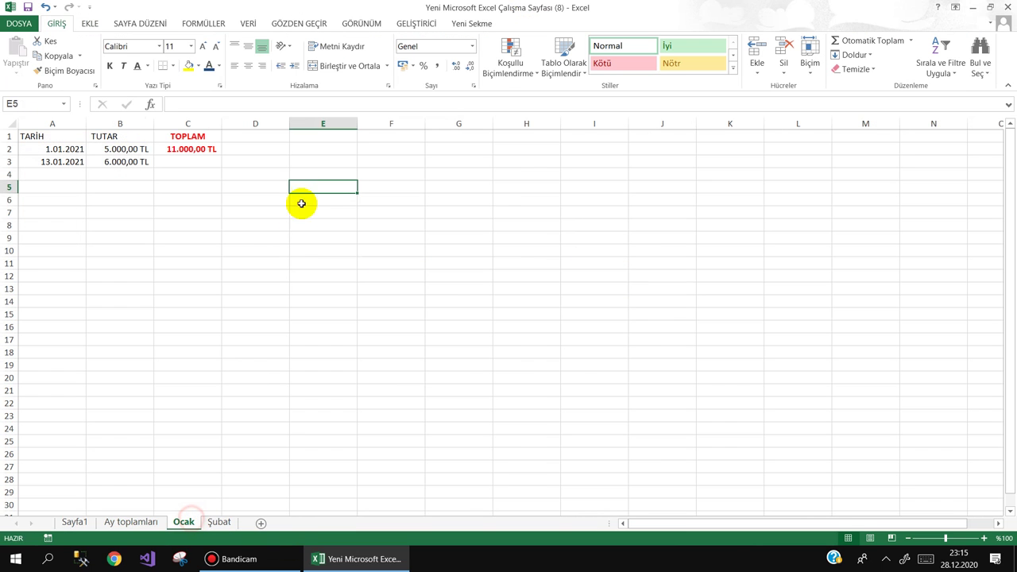
mouse_move(172, 137)
left_mouse_down()
mouse_move(180, 159)
mouse_move(189, 154)
left_mouse_up()
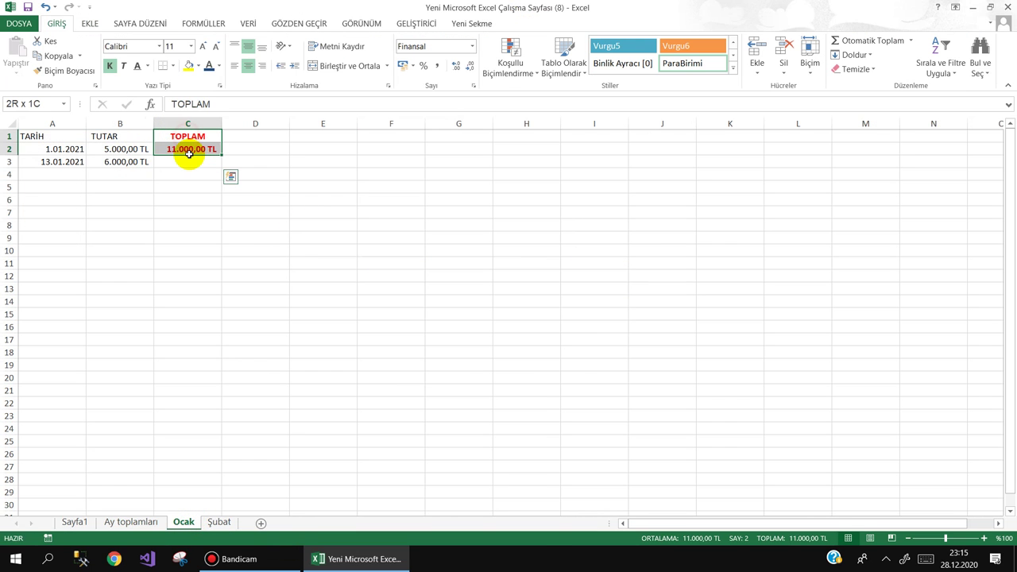
left_click(471, 23)
left_click(16, 51)
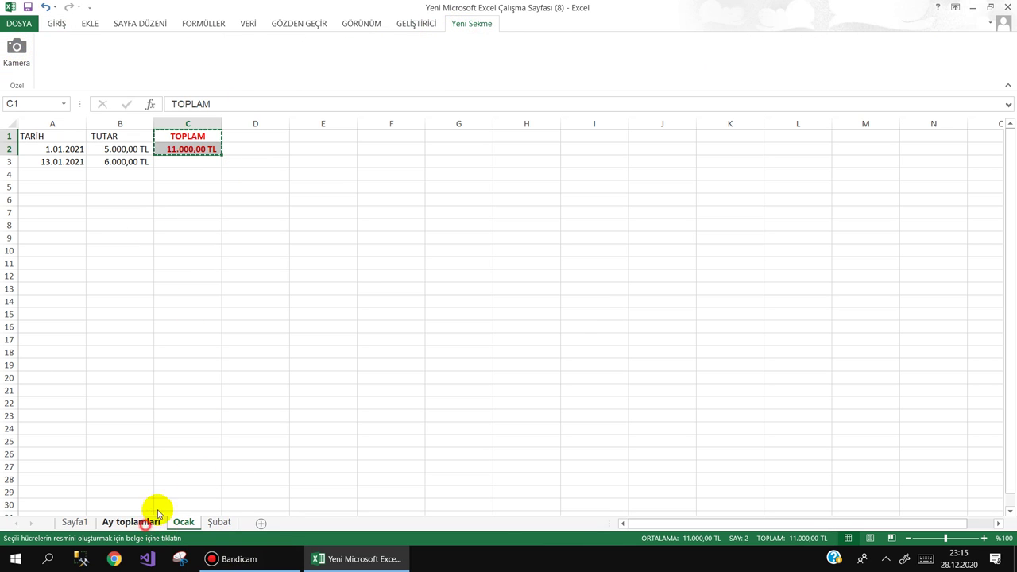
left_click(135, 522)
left_click(438, 284)
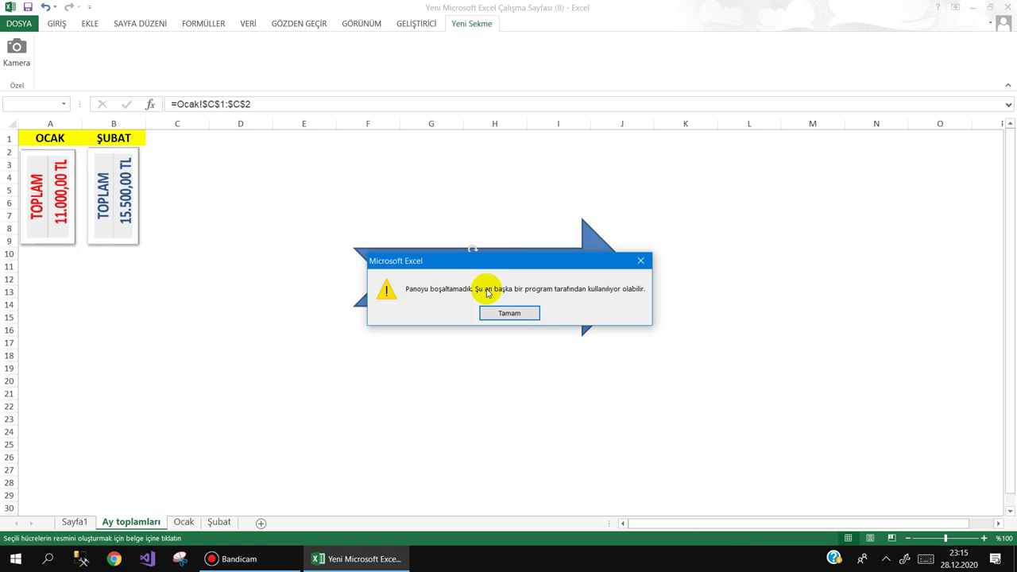
left_click(499, 312)
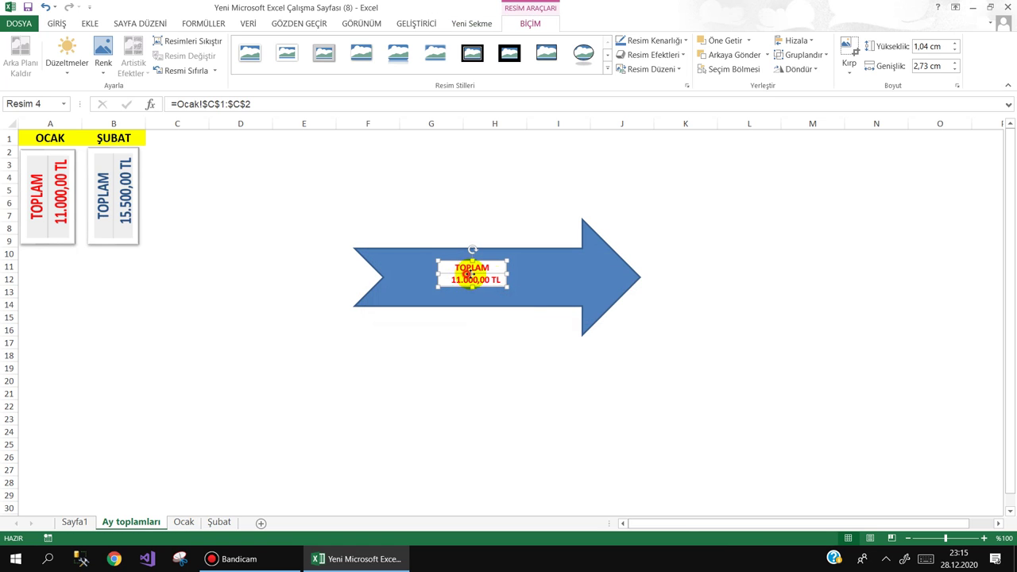
left_click_drag(465, 272, 513, 280)
- Group the arrow with the total picture and reposition the group
left_click(588, 265, "shift")
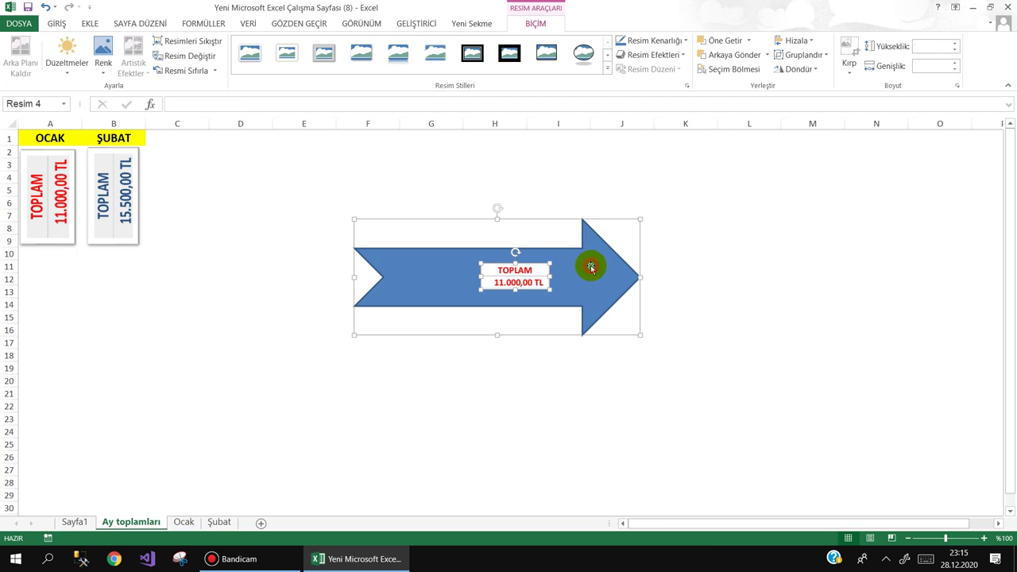
right_click(590, 264)
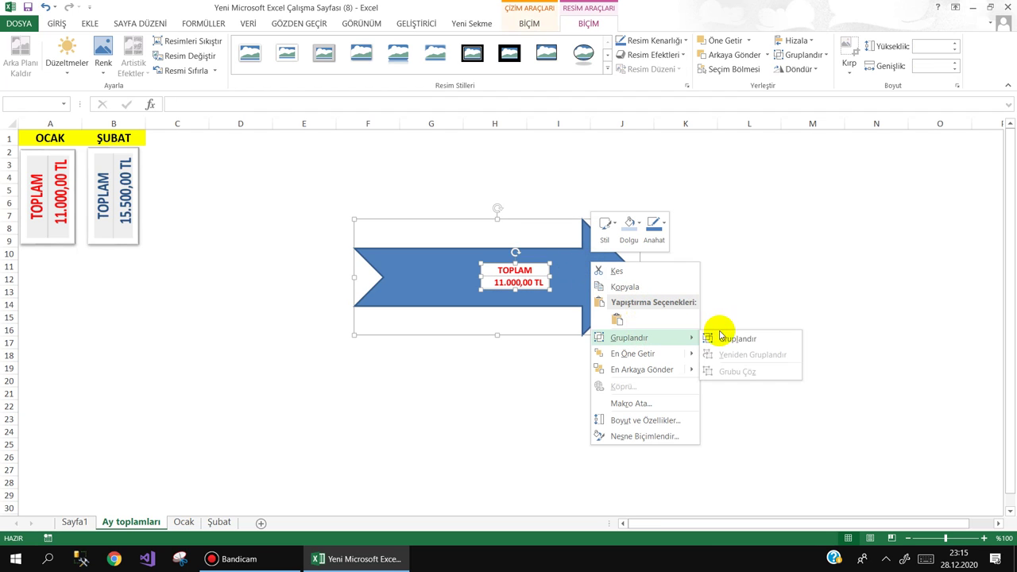
left_click(717, 334)
mouse_move(561, 278)
left_mouse_down()
mouse_move(814, 256)
mouse_move(365, 200)
left_mouse_up()
- Add 15.01.2021 with 7500 in Ocak row 4, then shift the arrow group right
left_click(322, 292)
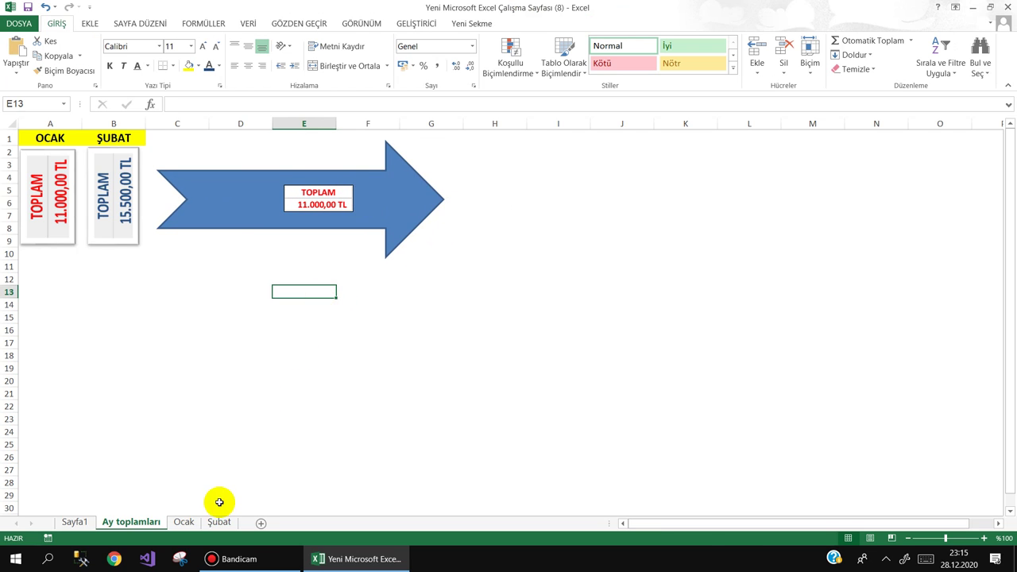
left_click(184, 523)
left_click(164, 312)
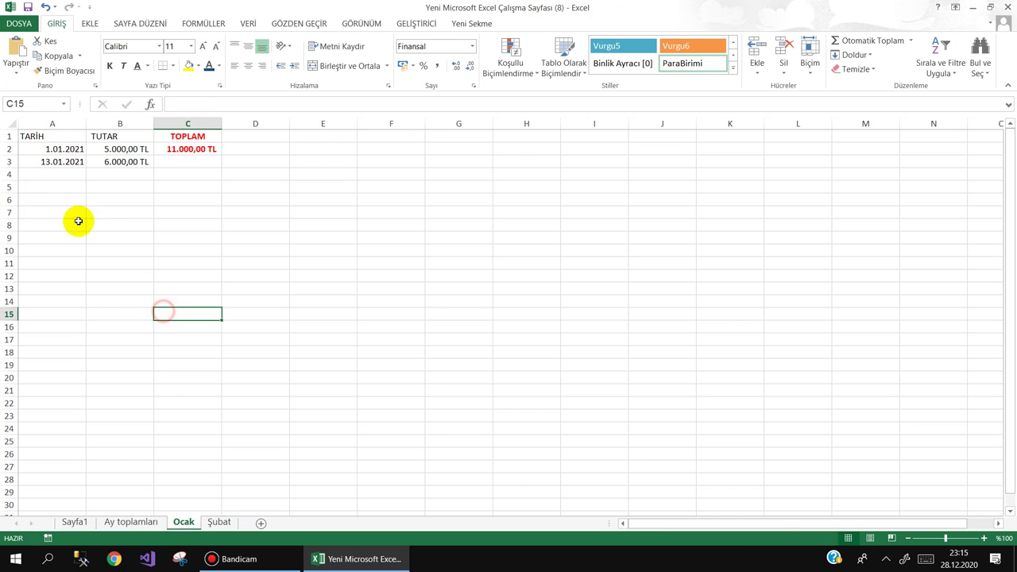
left_click(65, 174)
type("5.01.2021")
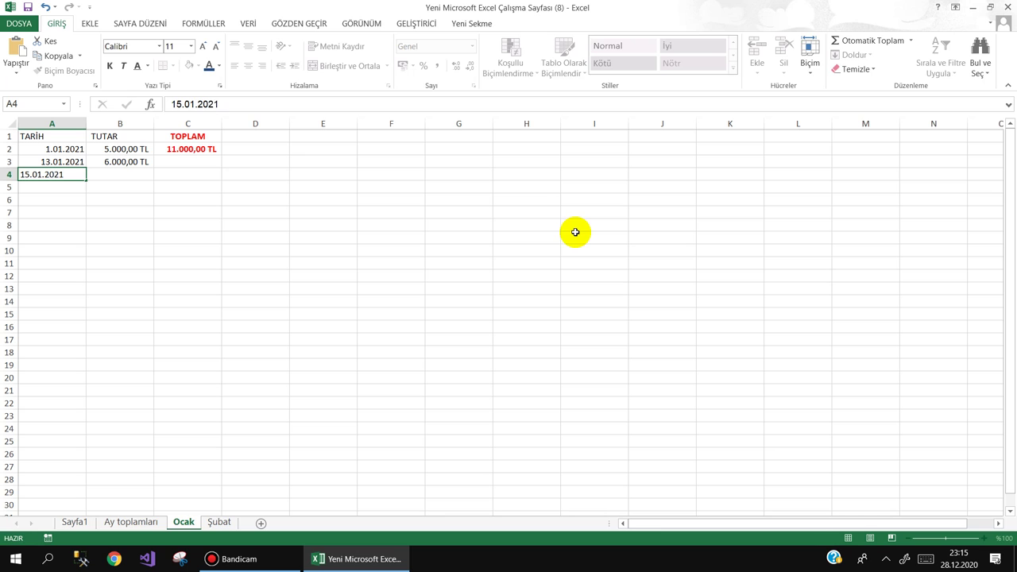
key("Tab")
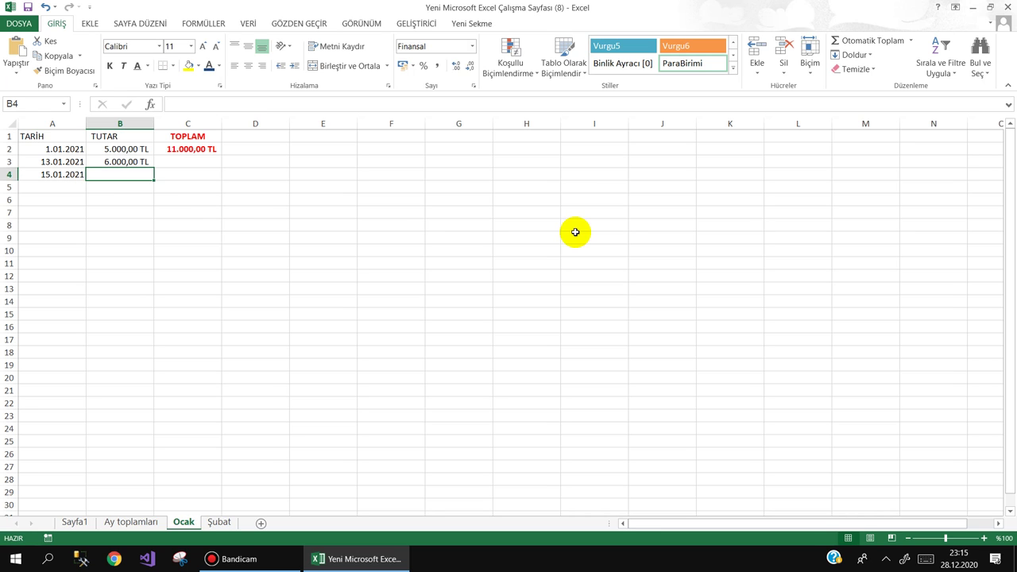
type("7500")
key("Return")
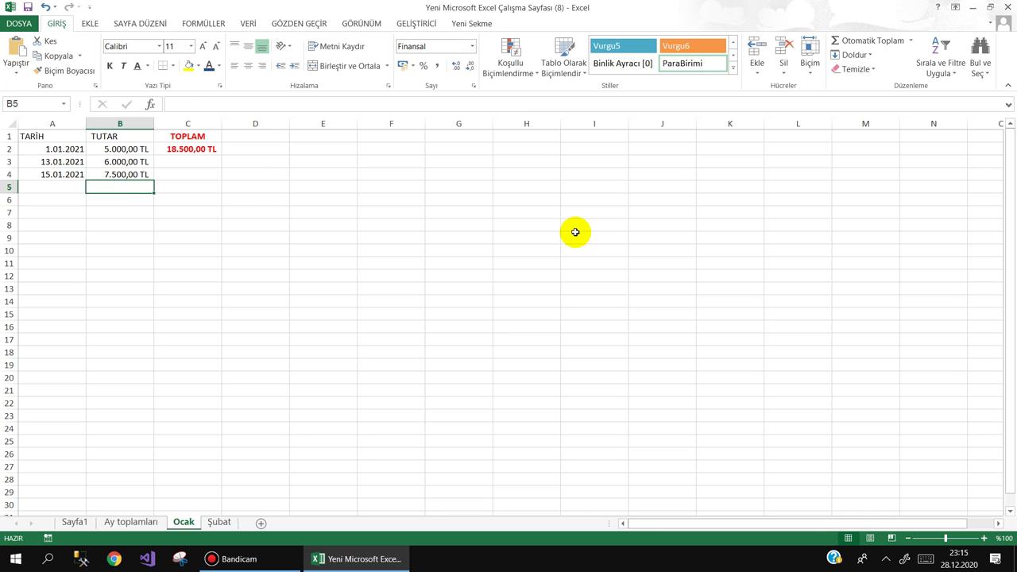
left_click(131, 522)
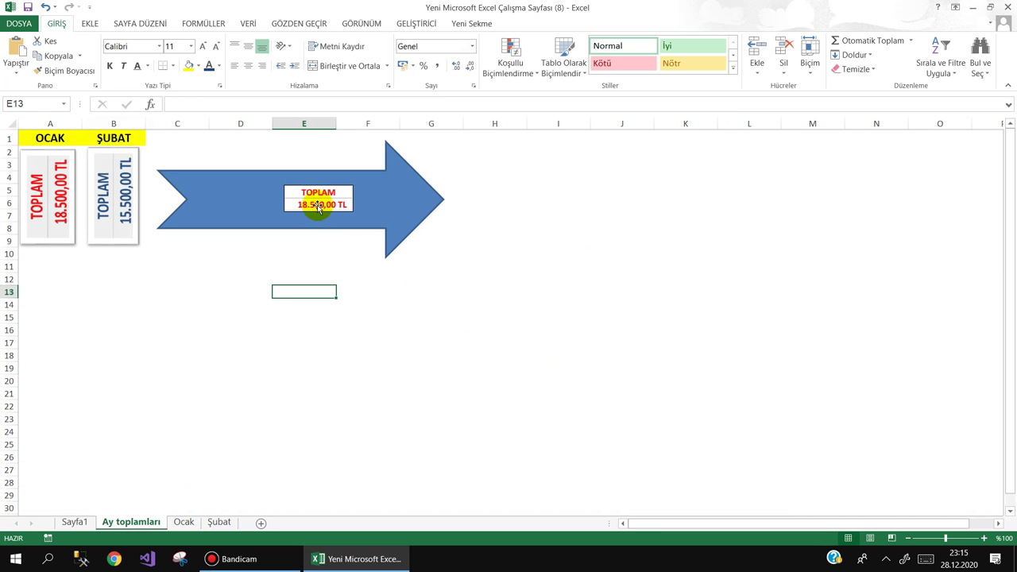
left_click_drag(396, 192, 681, 202)
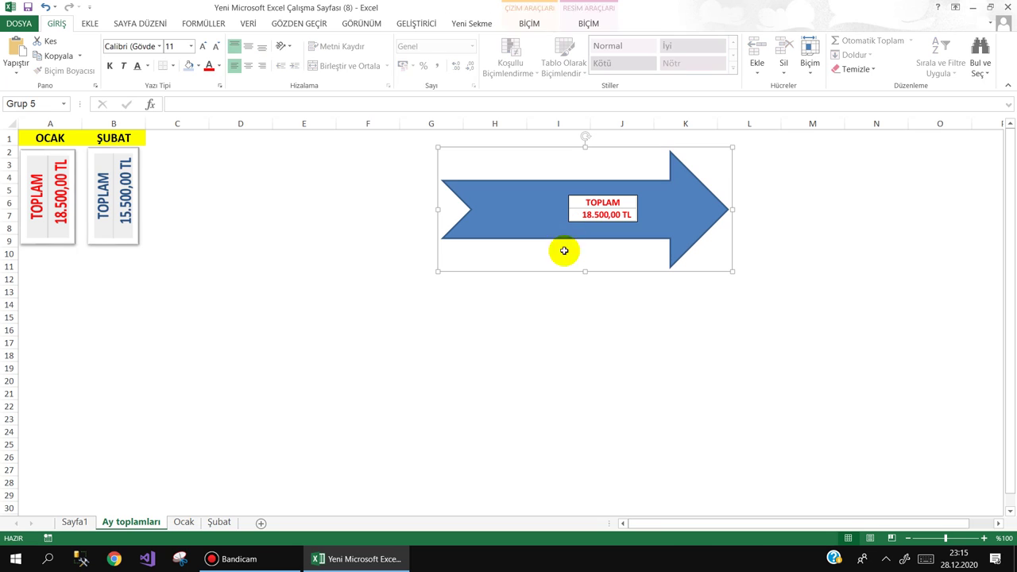
- Zoom Ay toplamları to 130% and view the Sayfa1 window-frame diagram
left_click(984, 538)
left_click(983, 538)
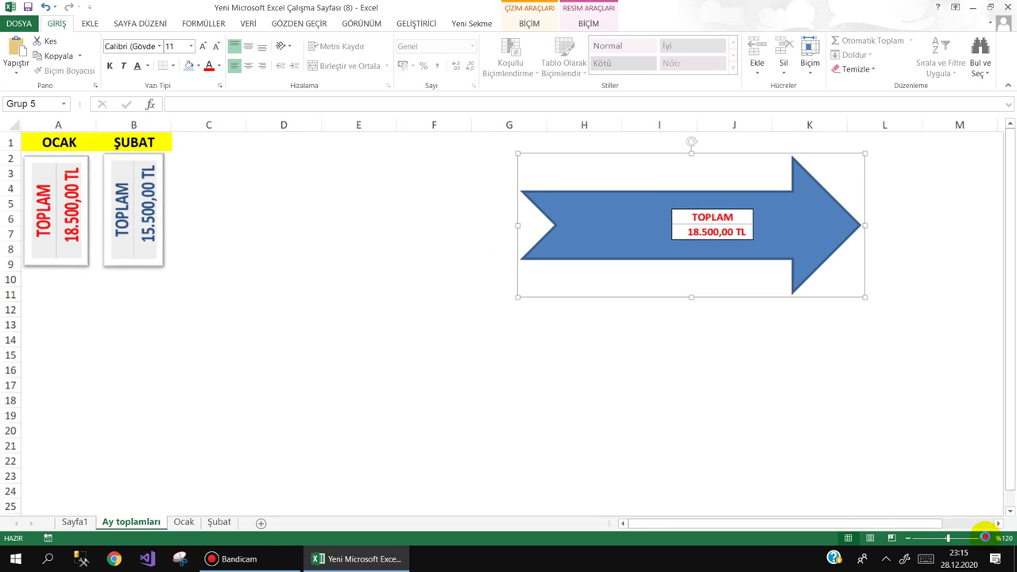
left_click(984, 538)
left_click(475, 257)
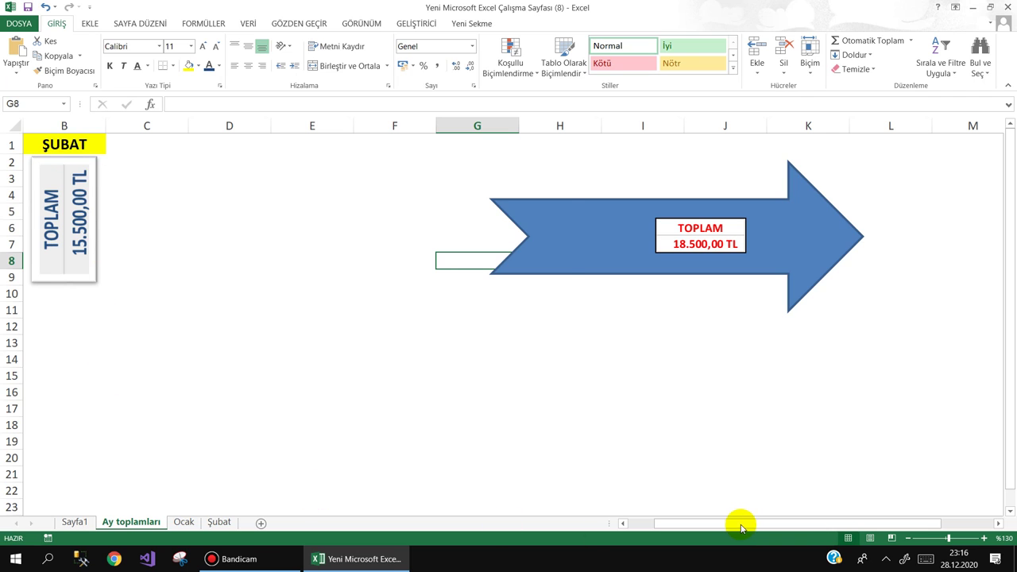
left_click_drag(741, 527, 654, 525)
left_click(75, 522)
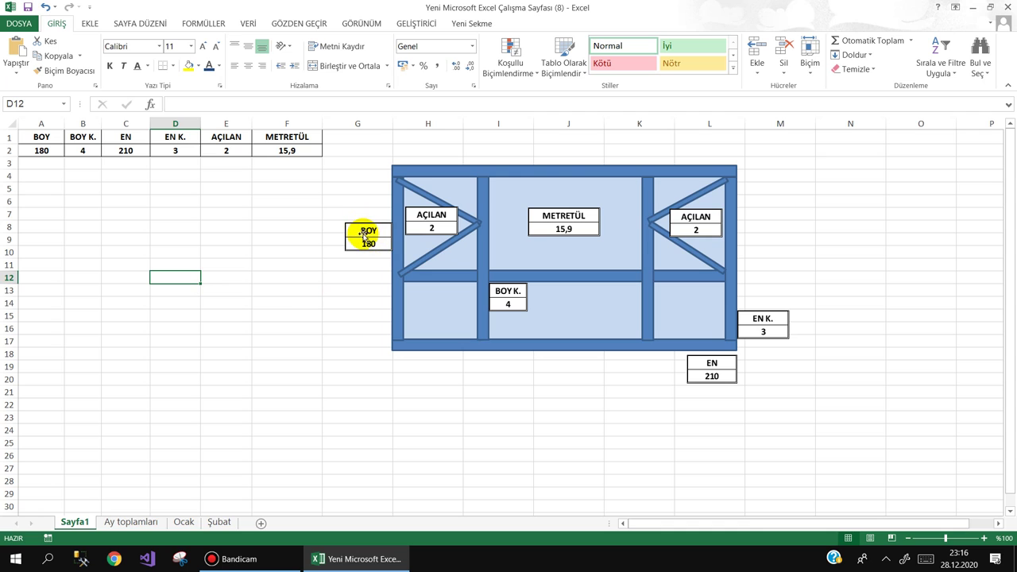
- Look over Ay toplamları, Şubat and Ocak in turn, ending back on Sayfa1
left_click(136, 522)
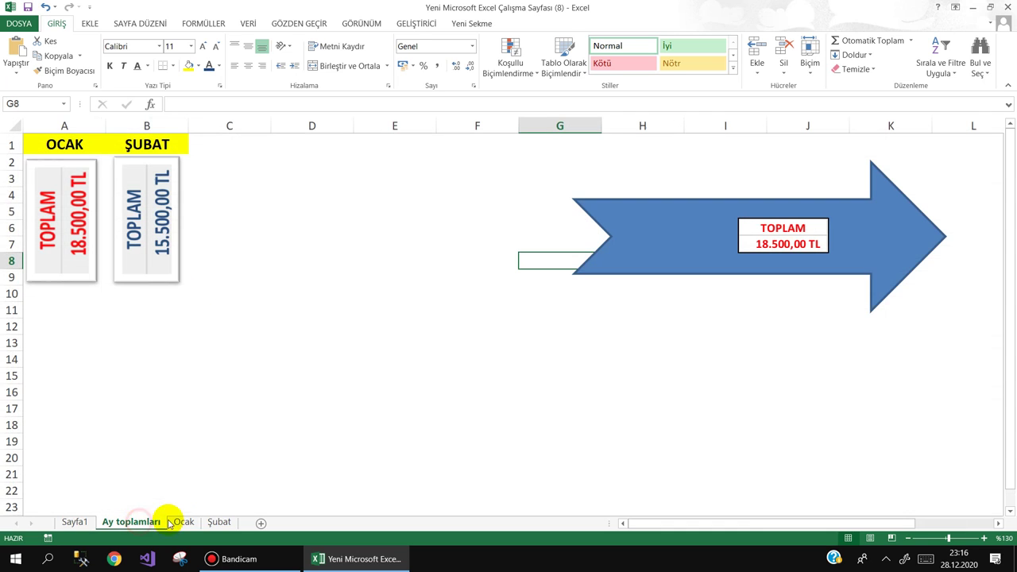
left_click(242, 229)
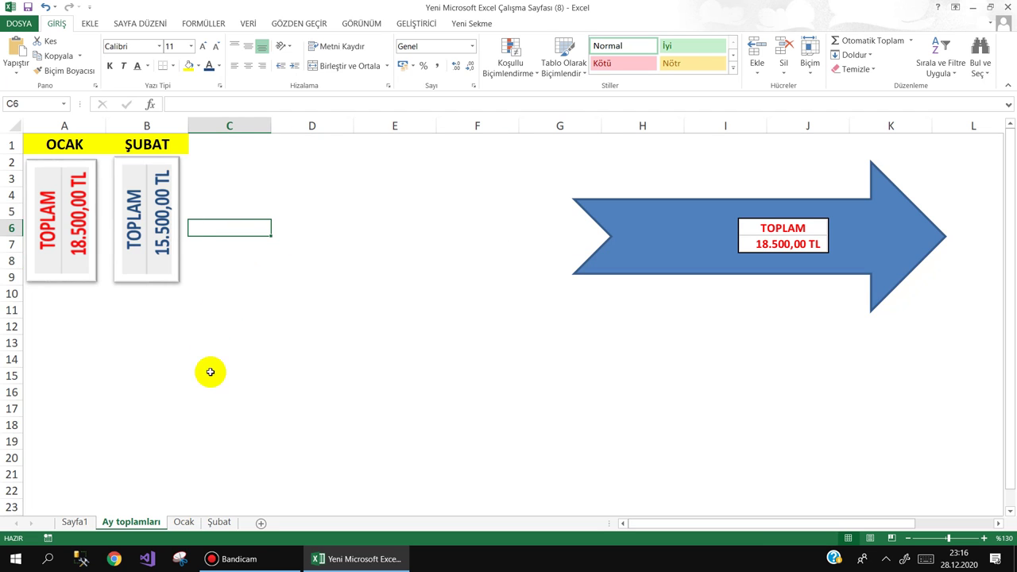
left_click(209, 522)
left_click(178, 522)
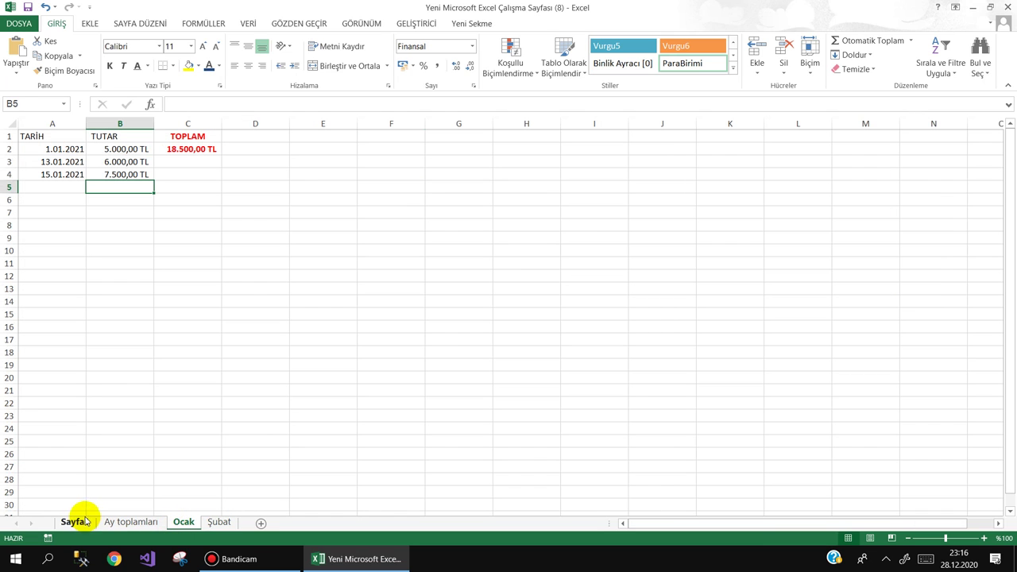
left_click(71, 522)
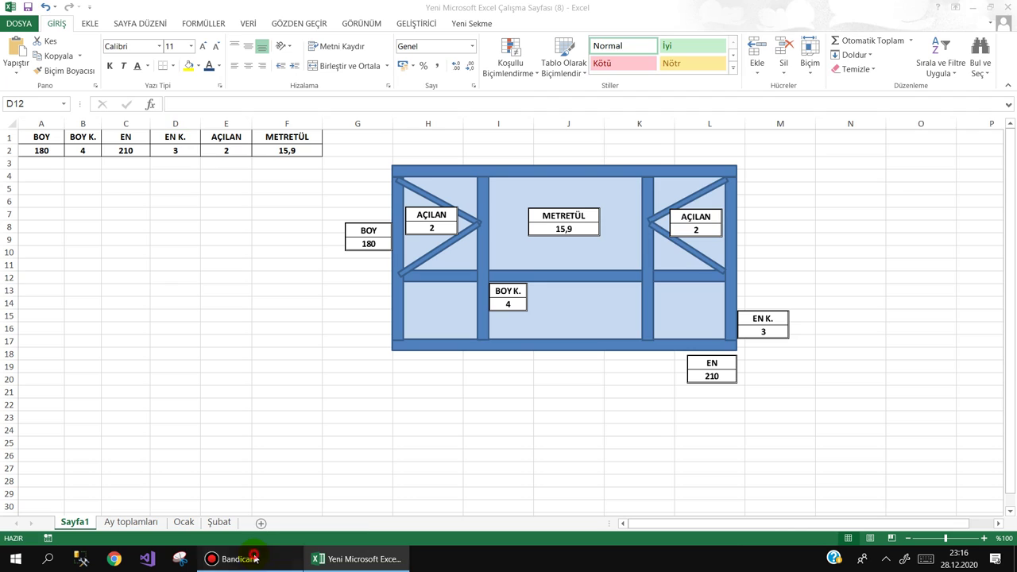